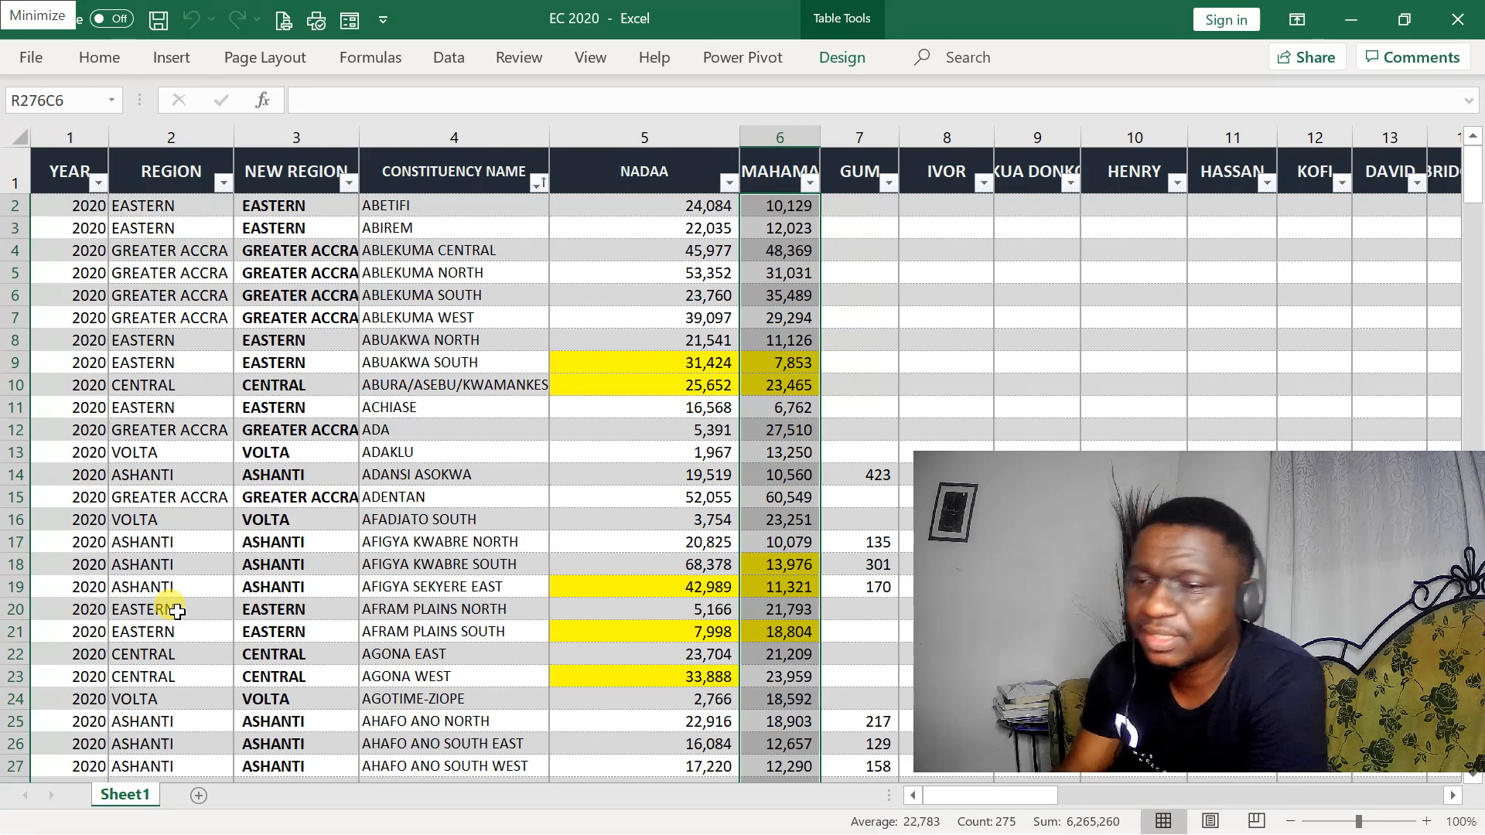
# Step: Switch from Excel to the Electoral Commission website and open its Presidential Results Summary Sheets by Constituencies page
pyautogui.click(1350, 18)
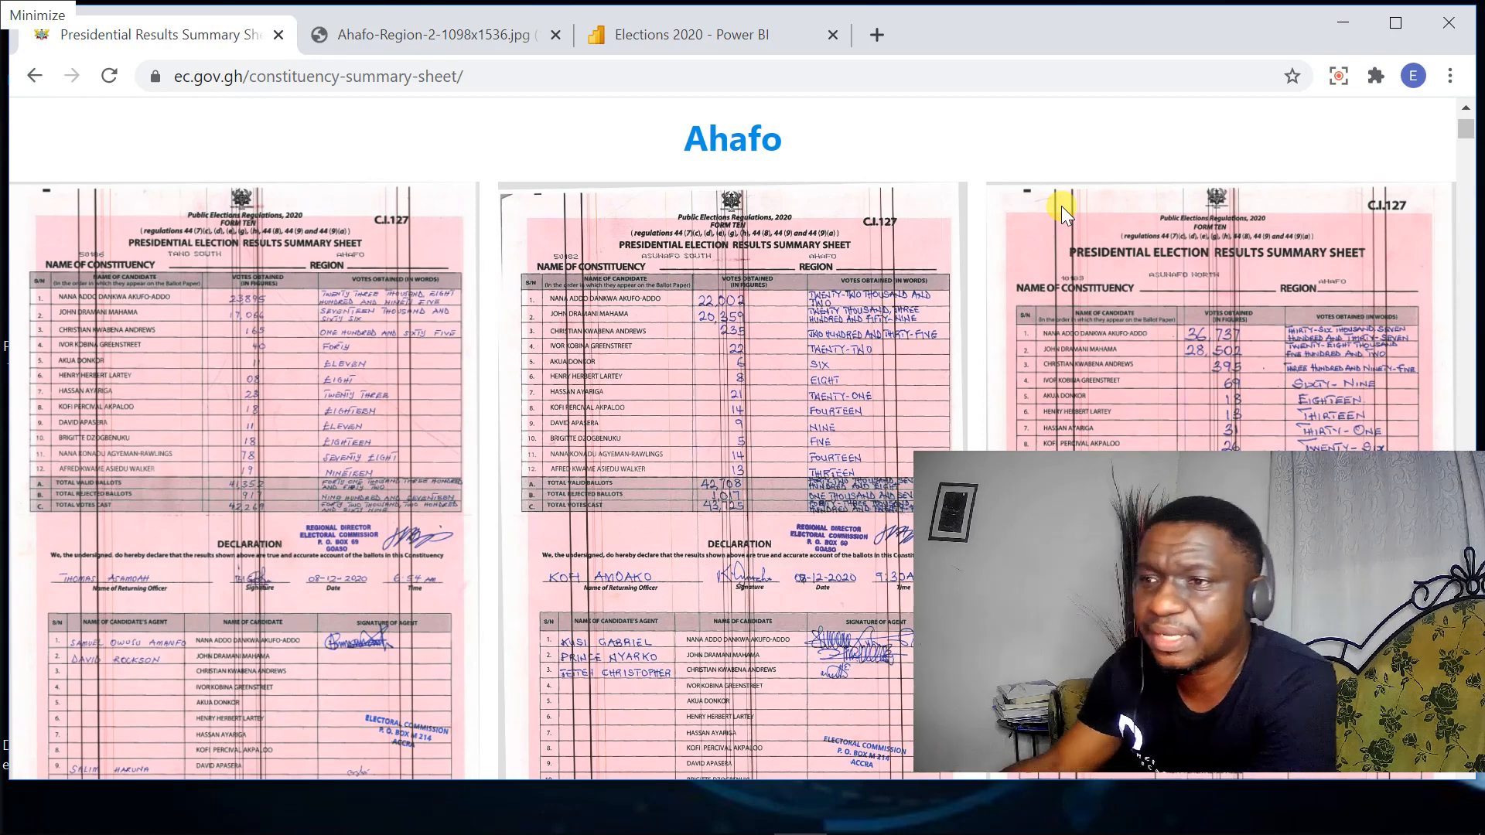
pyautogui.scroll(1, 713, 289)
pyautogui.scroll(2, 713, 288)
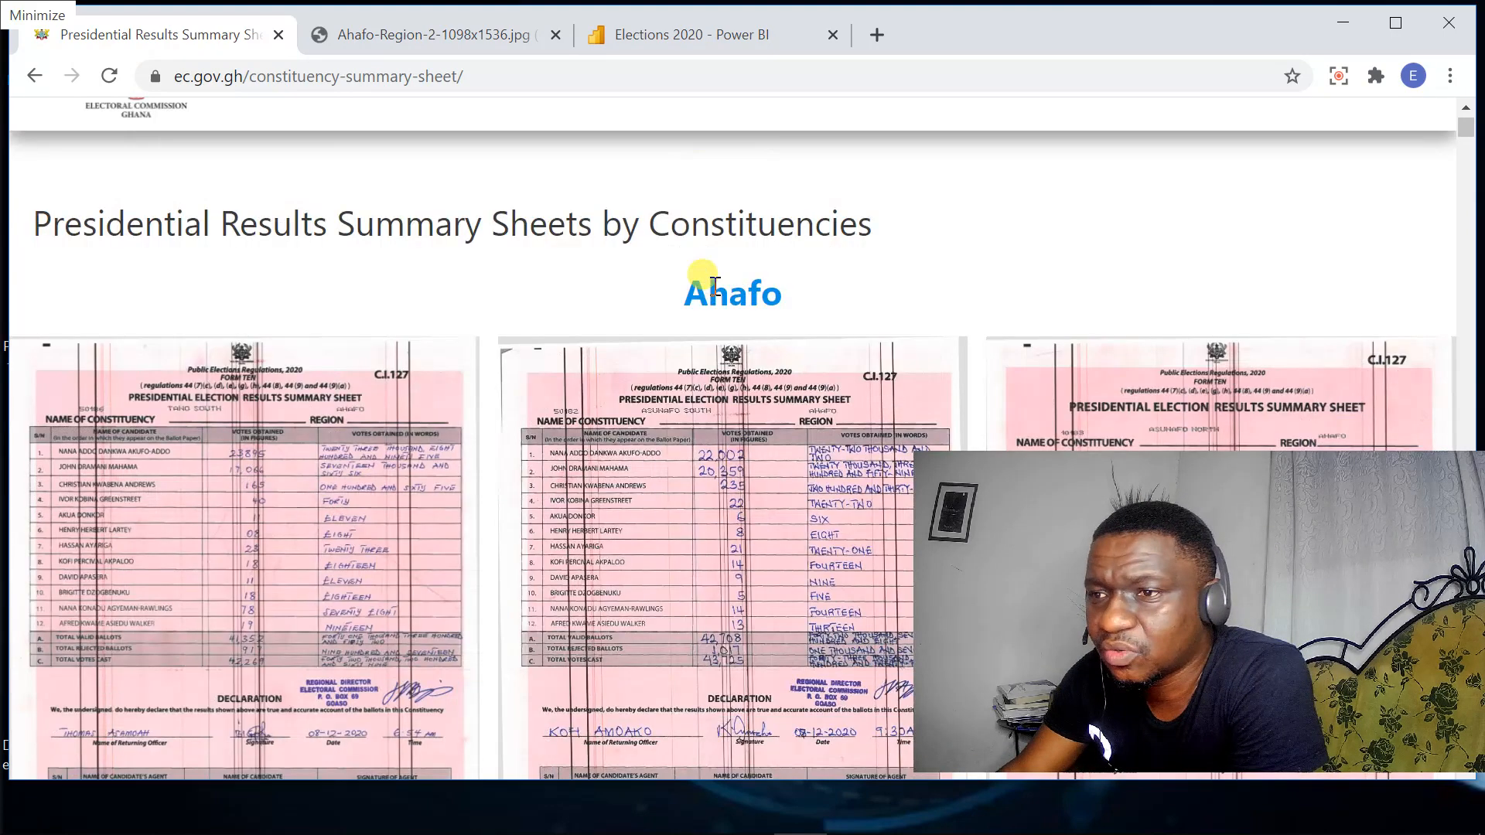
pyautogui.scroll(2, 713, 287)
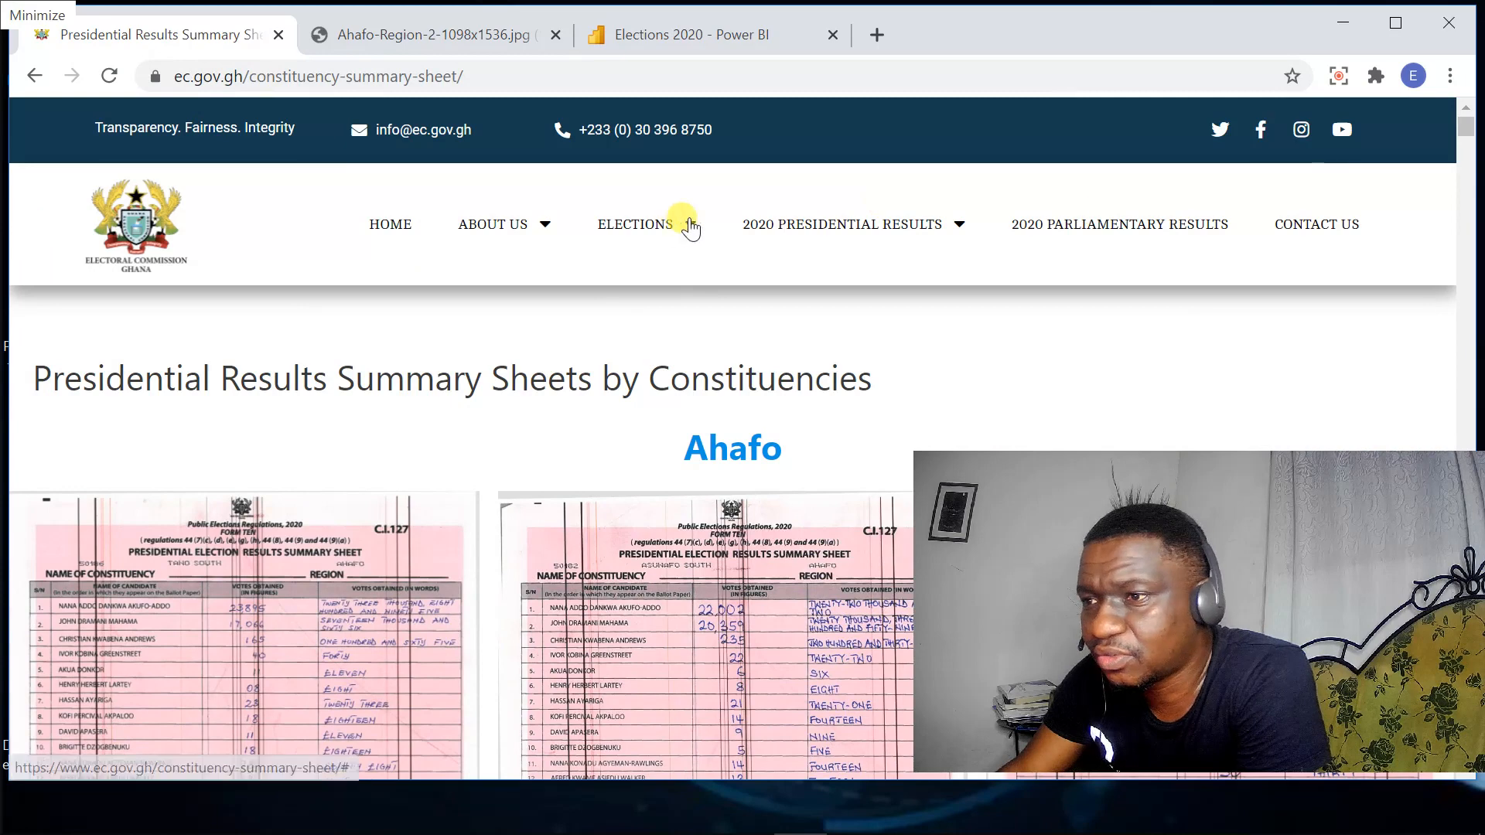
pyautogui.moveTo(835, 231)
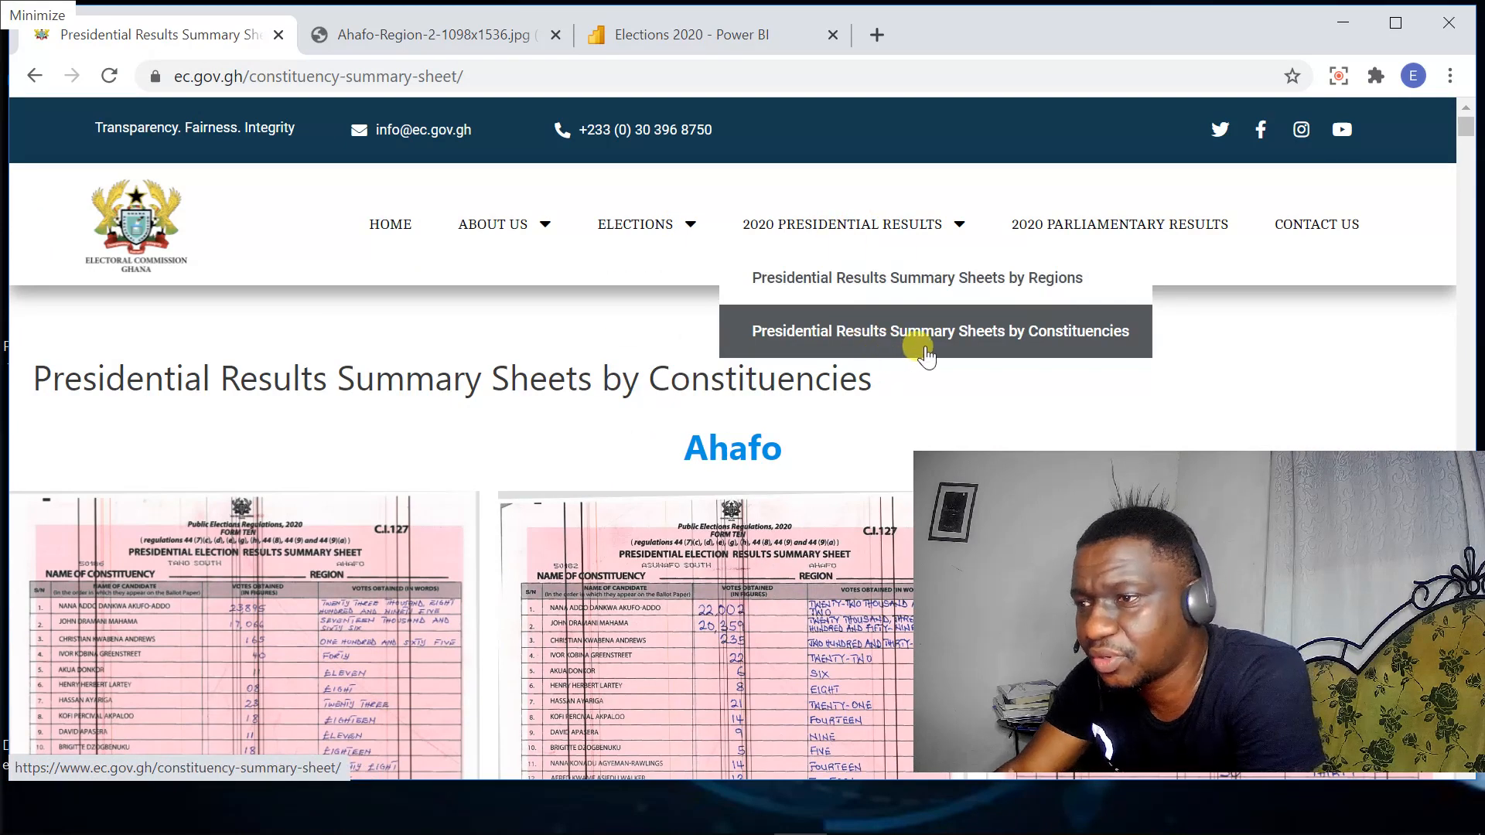
pyautogui.click(1070, 333)
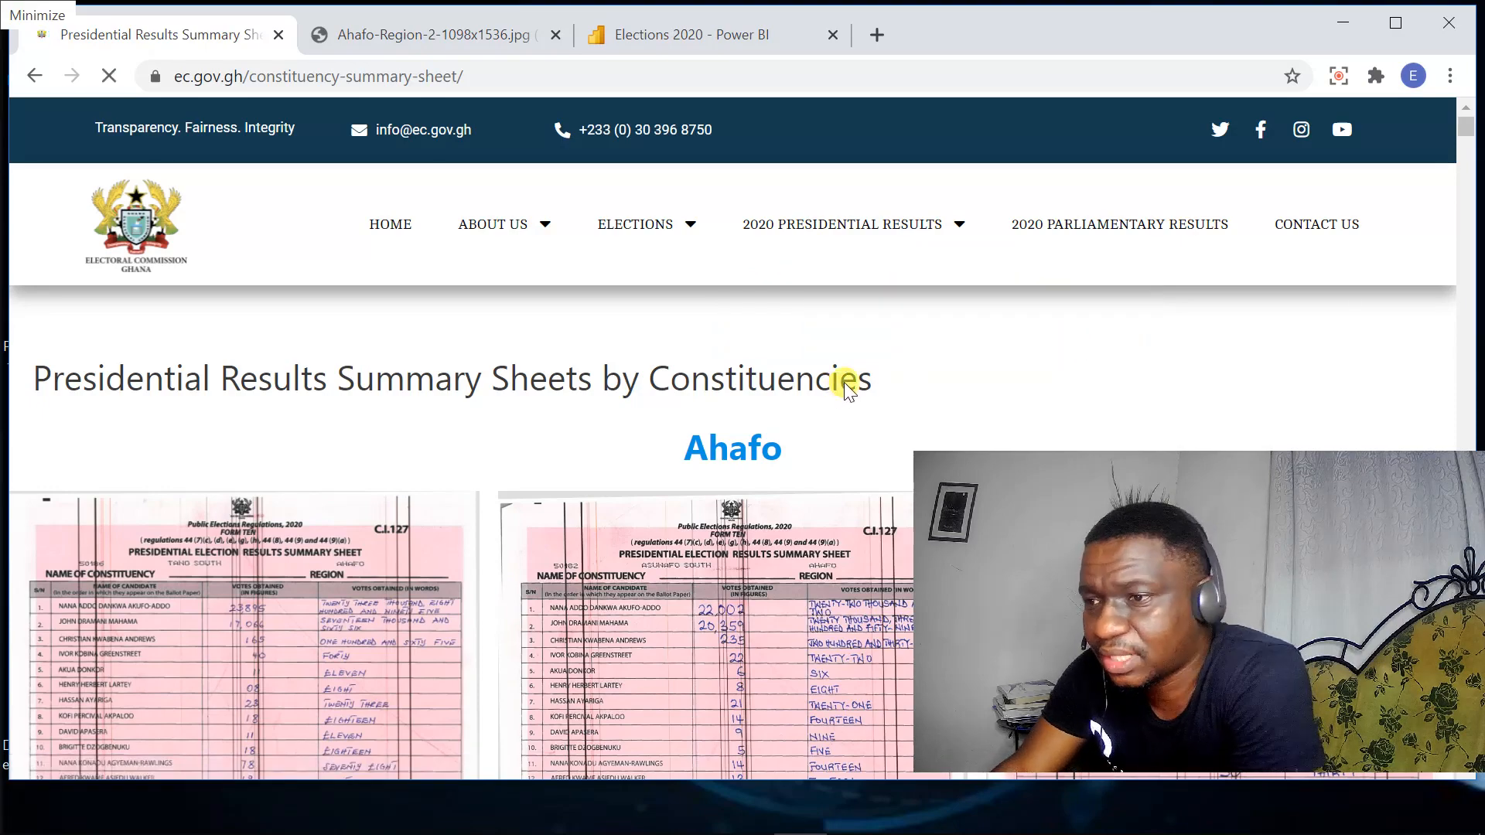
# Step: Examine the layout and vote entries of the Ahafo constituency result sheets
pyautogui.scroll(-4, 843, 382)
pyautogui.scroll(-2, 796, 388)
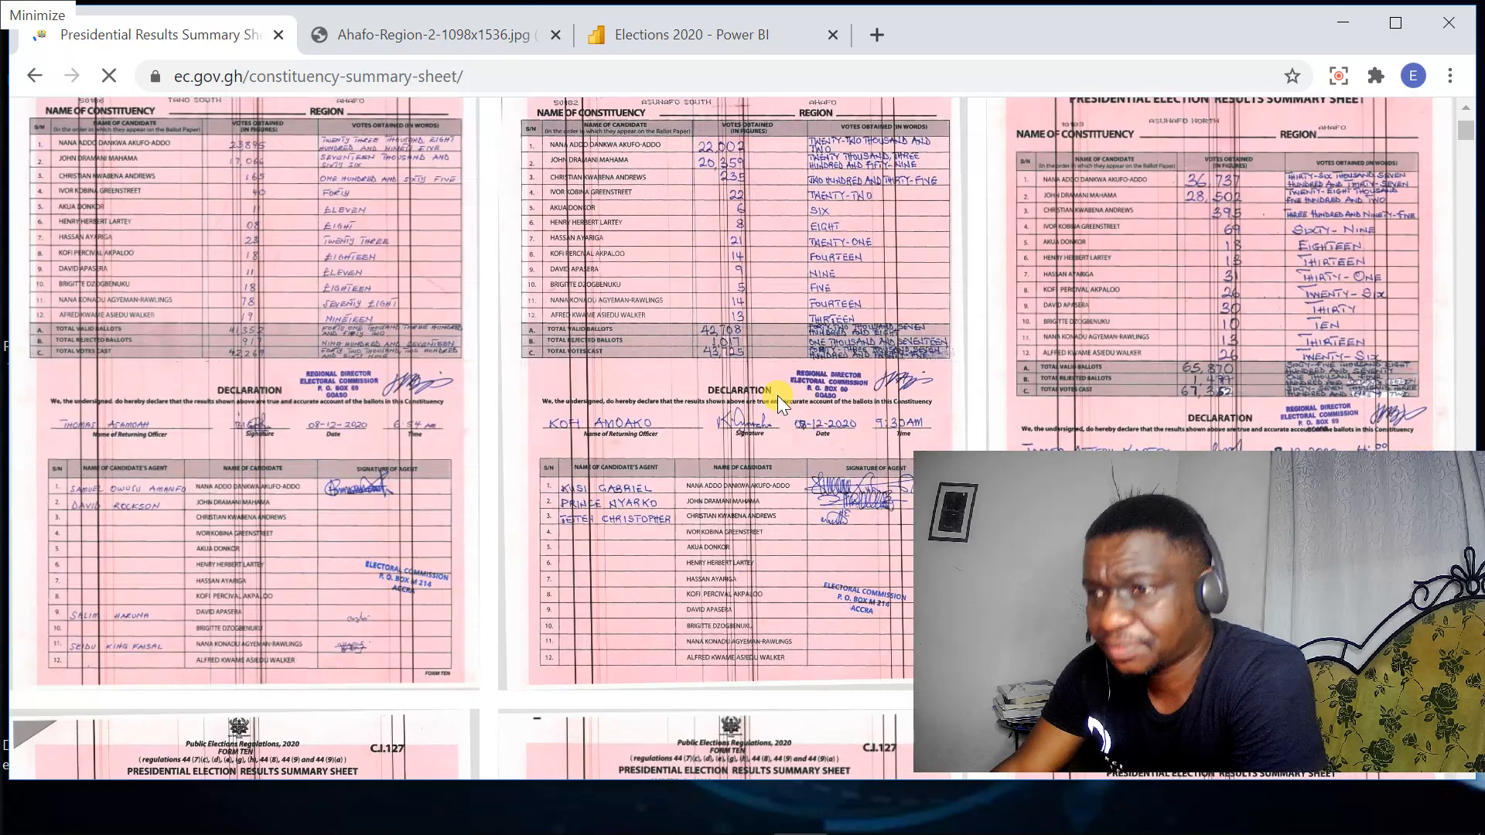
pyautogui.scroll(6, 648, 368)
pyautogui.scroll(-4, 374, 368)
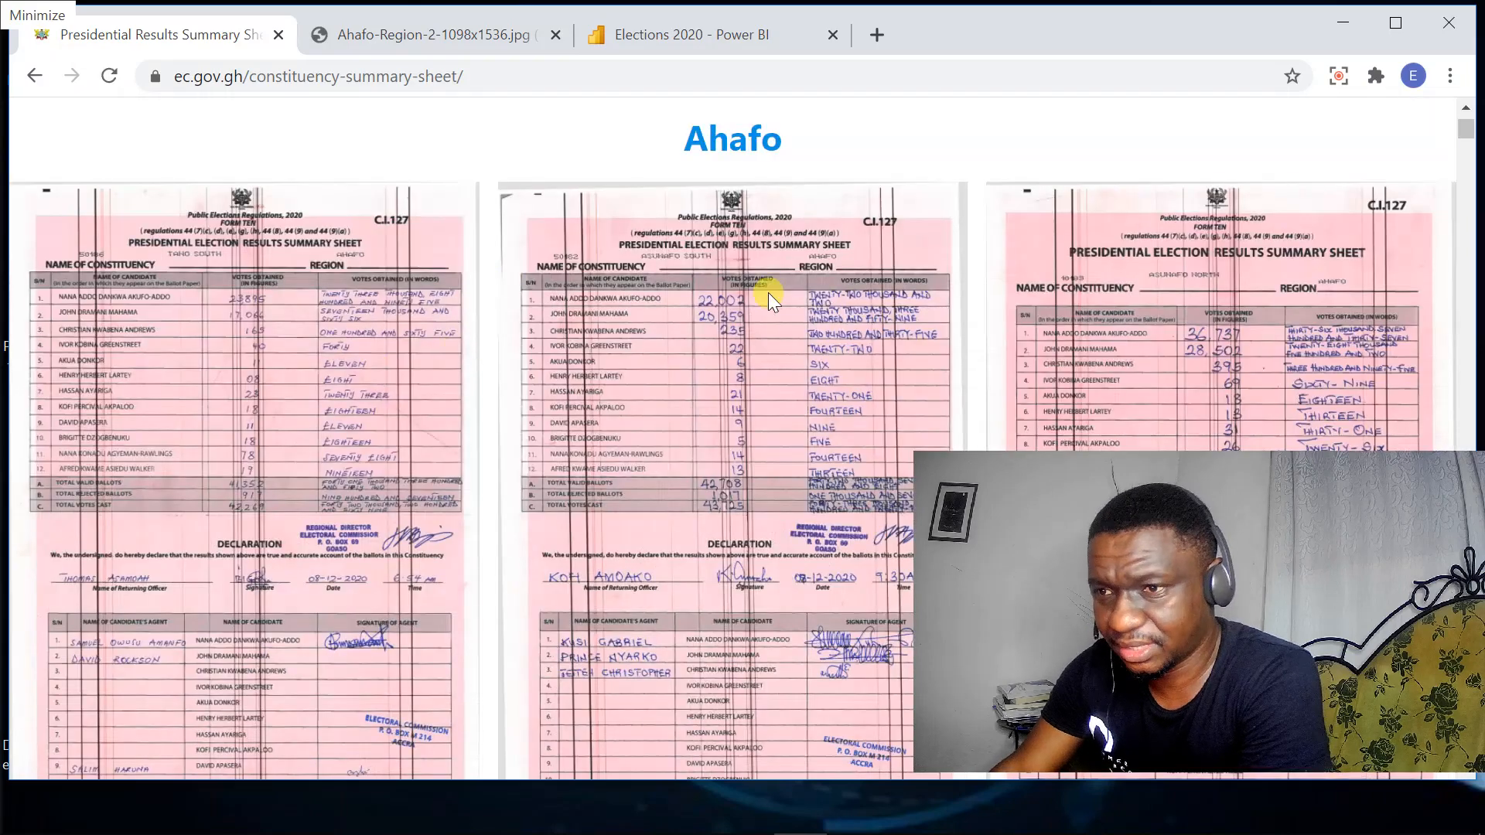
pyautogui.scroll(-3, 698, 331)
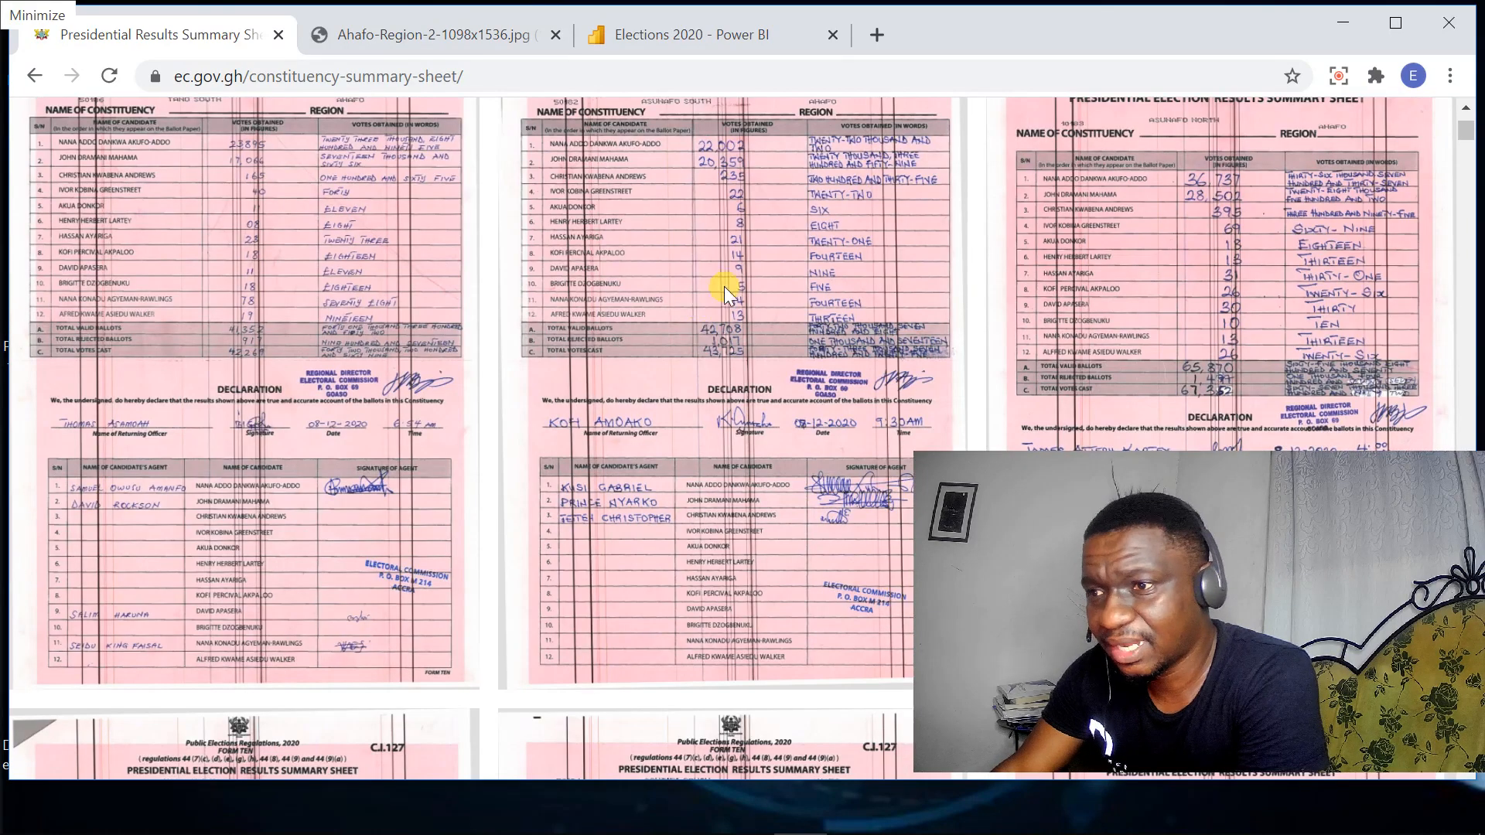
pyautogui.scroll(3, 724, 286)
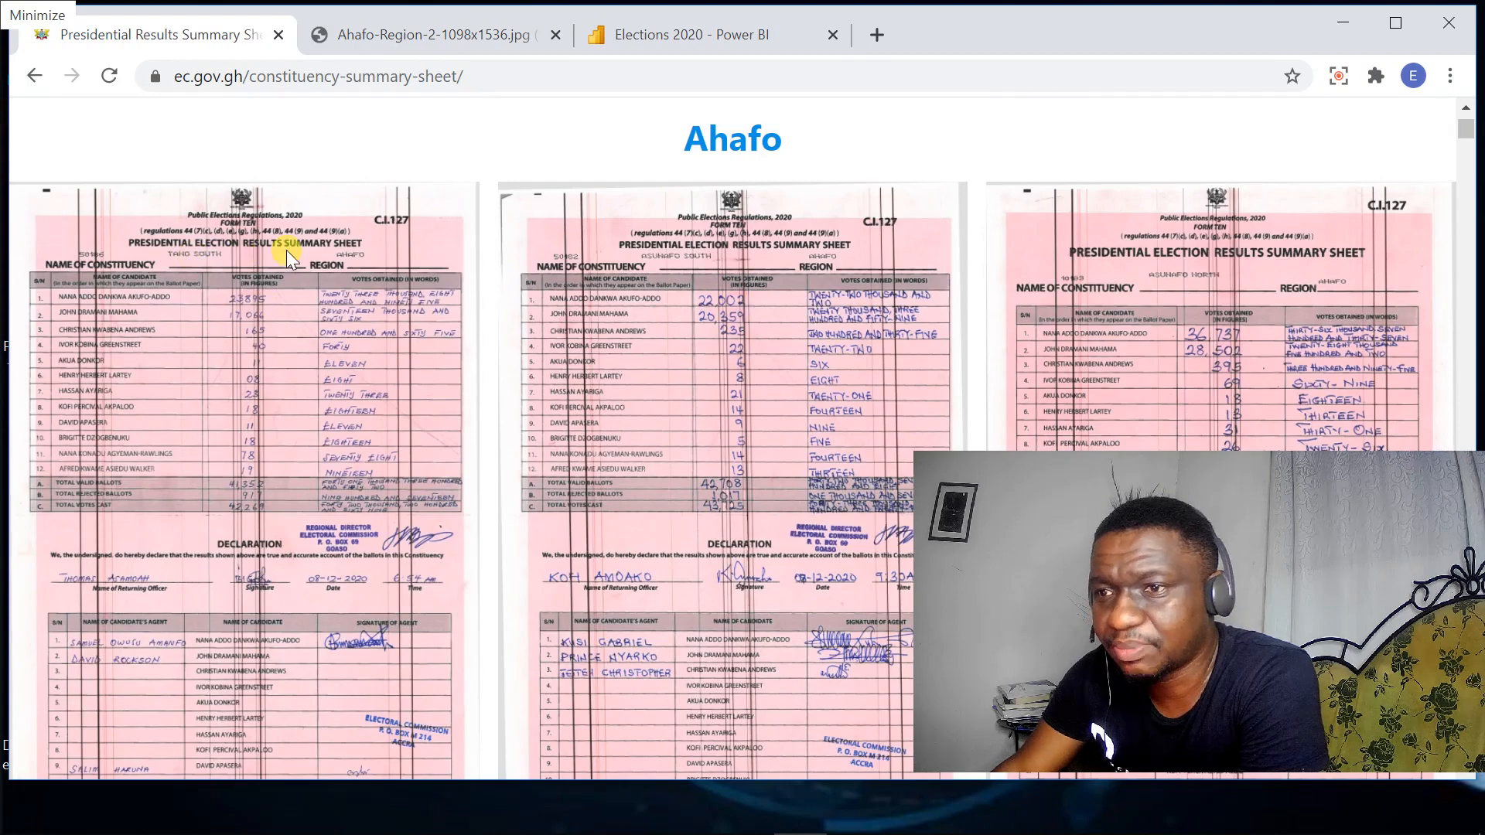
pyautogui.scroll(-3, 400, 263)
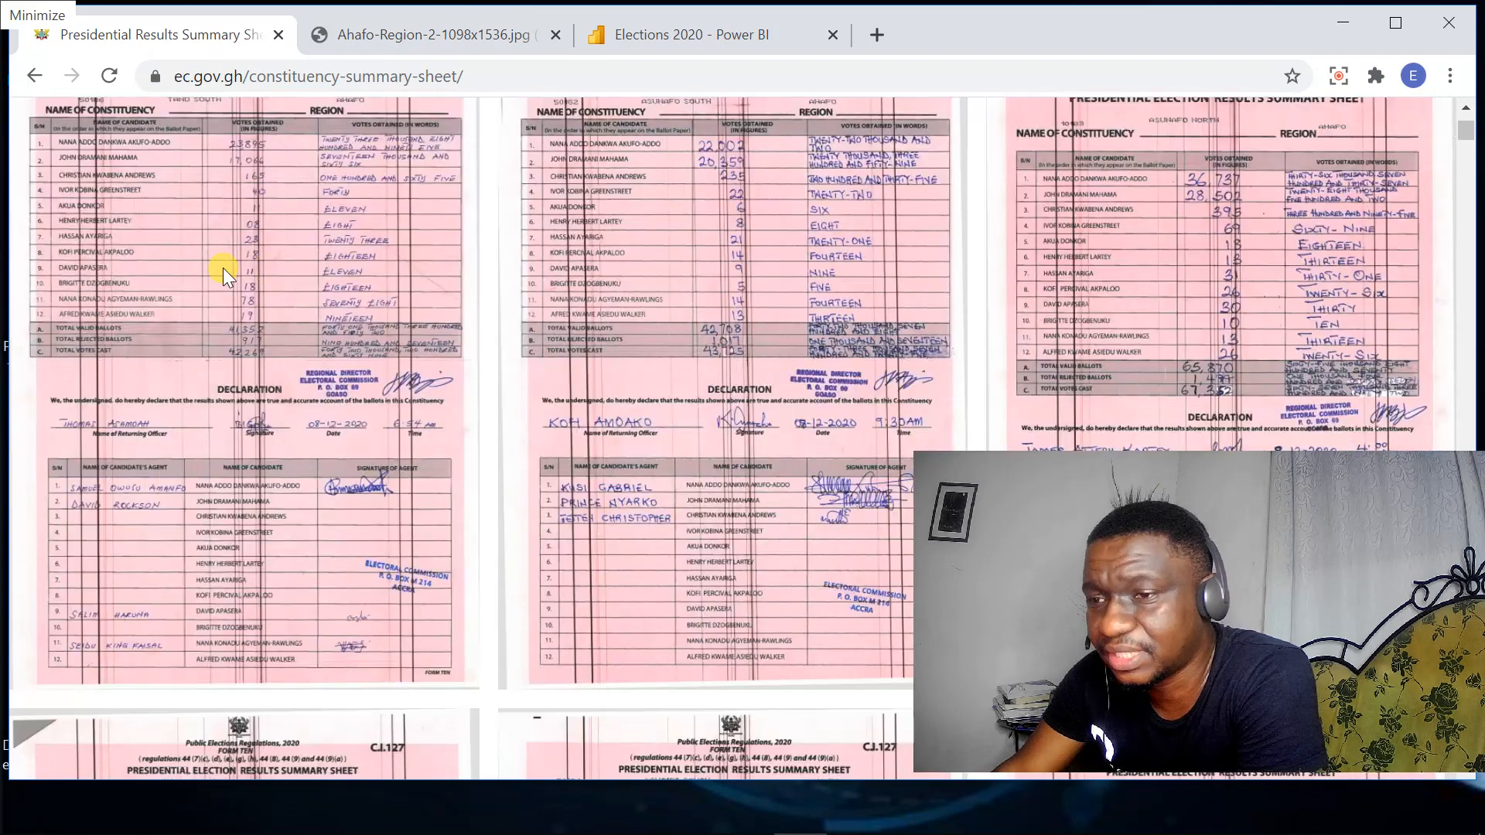
pyautogui.scroll(3, 225, 270)
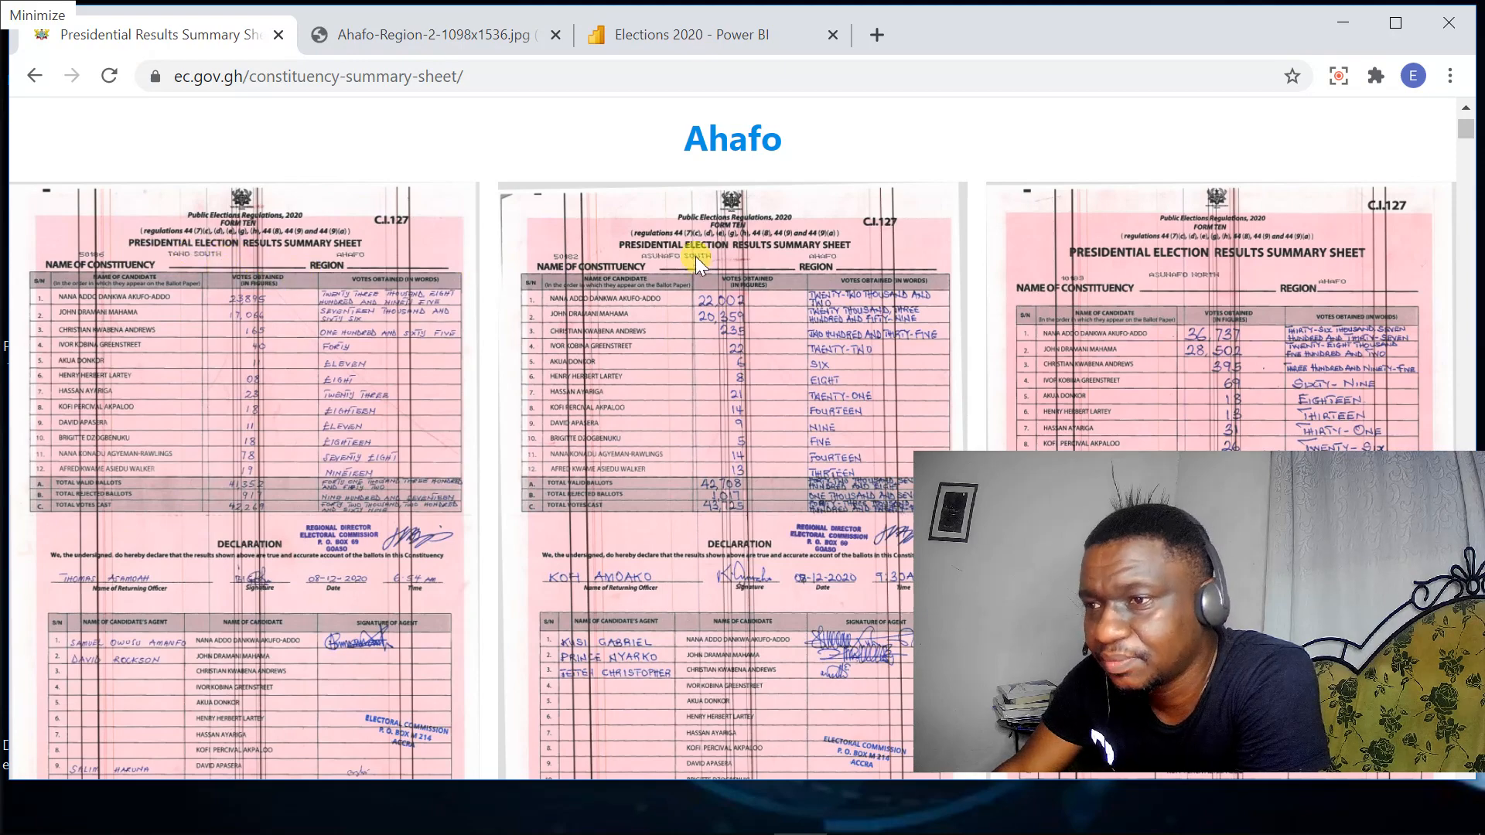
pyautogui.scroll(2, 732, 157)
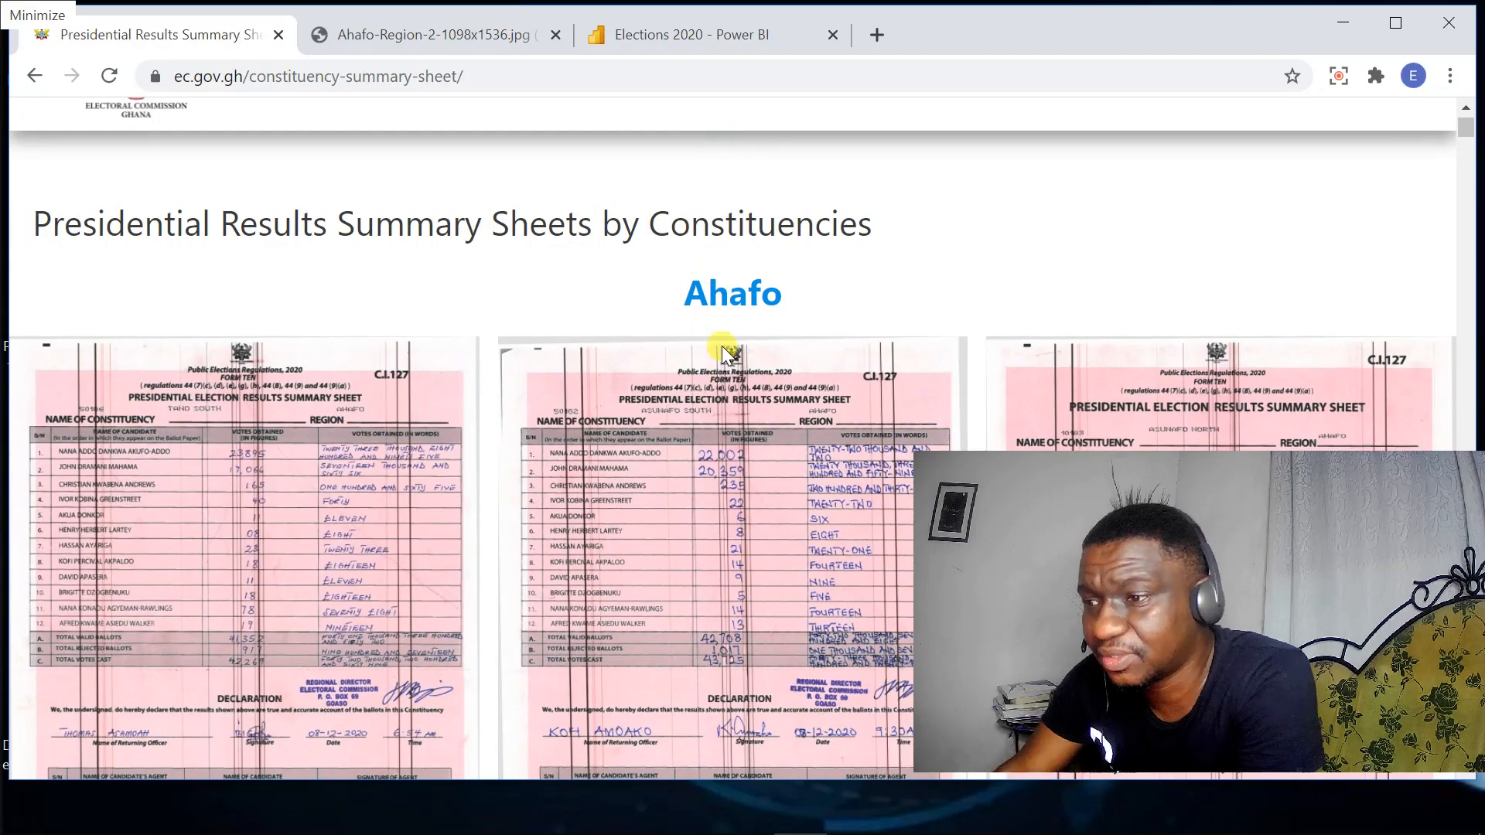
# Step: Look through the constituency result sheets from Ahafo into the Ashanti region and return to the Ahafo heading
pyautogui.scroll(-6, 722, 347)
pyautogui.scroll(-15, 721, 346)
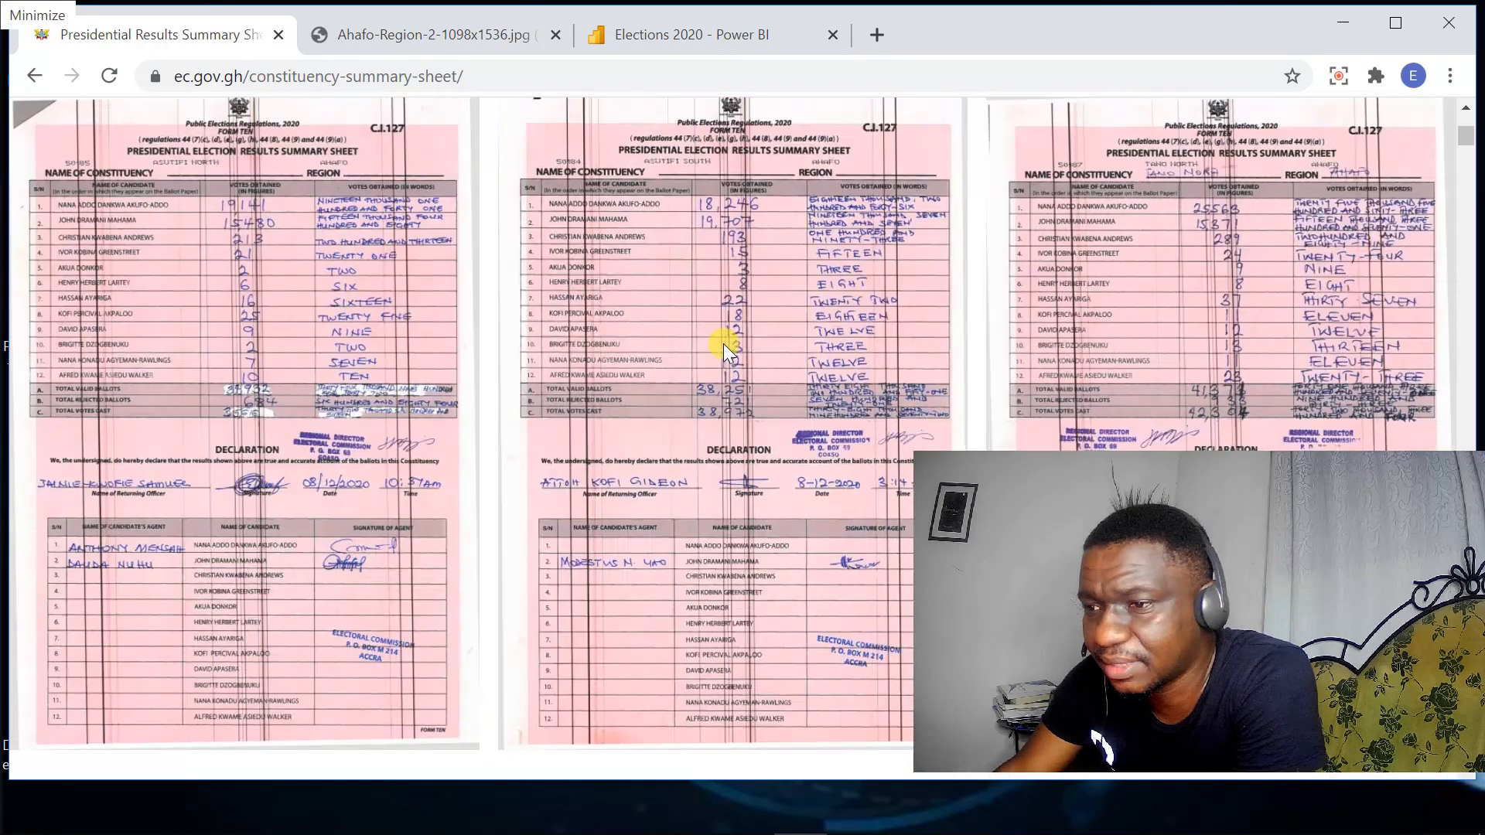
pyautogui.scroll(-6, 733, 335)
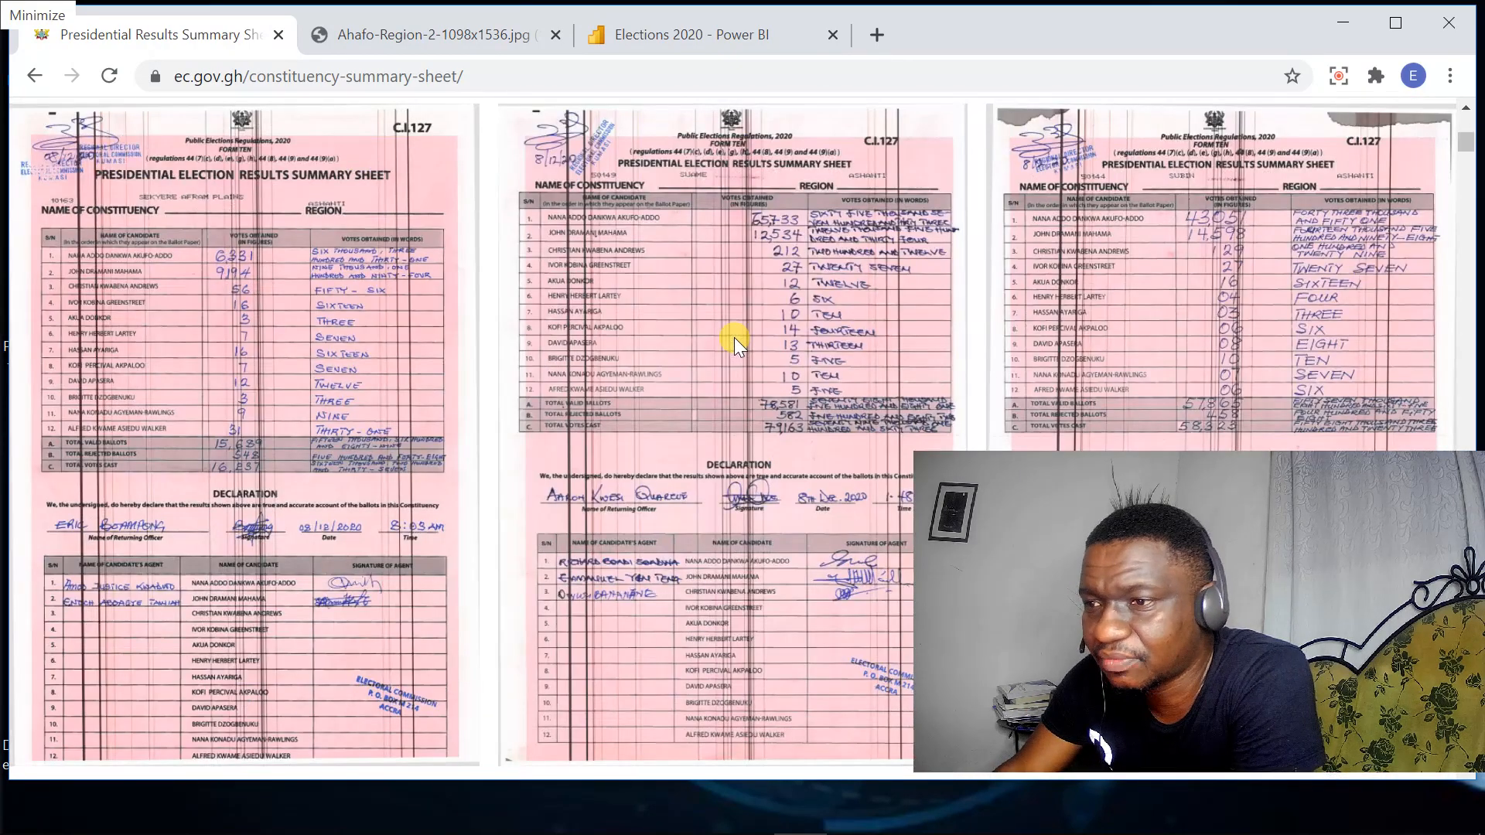
pyautogui.scroll(2, 735, 337)
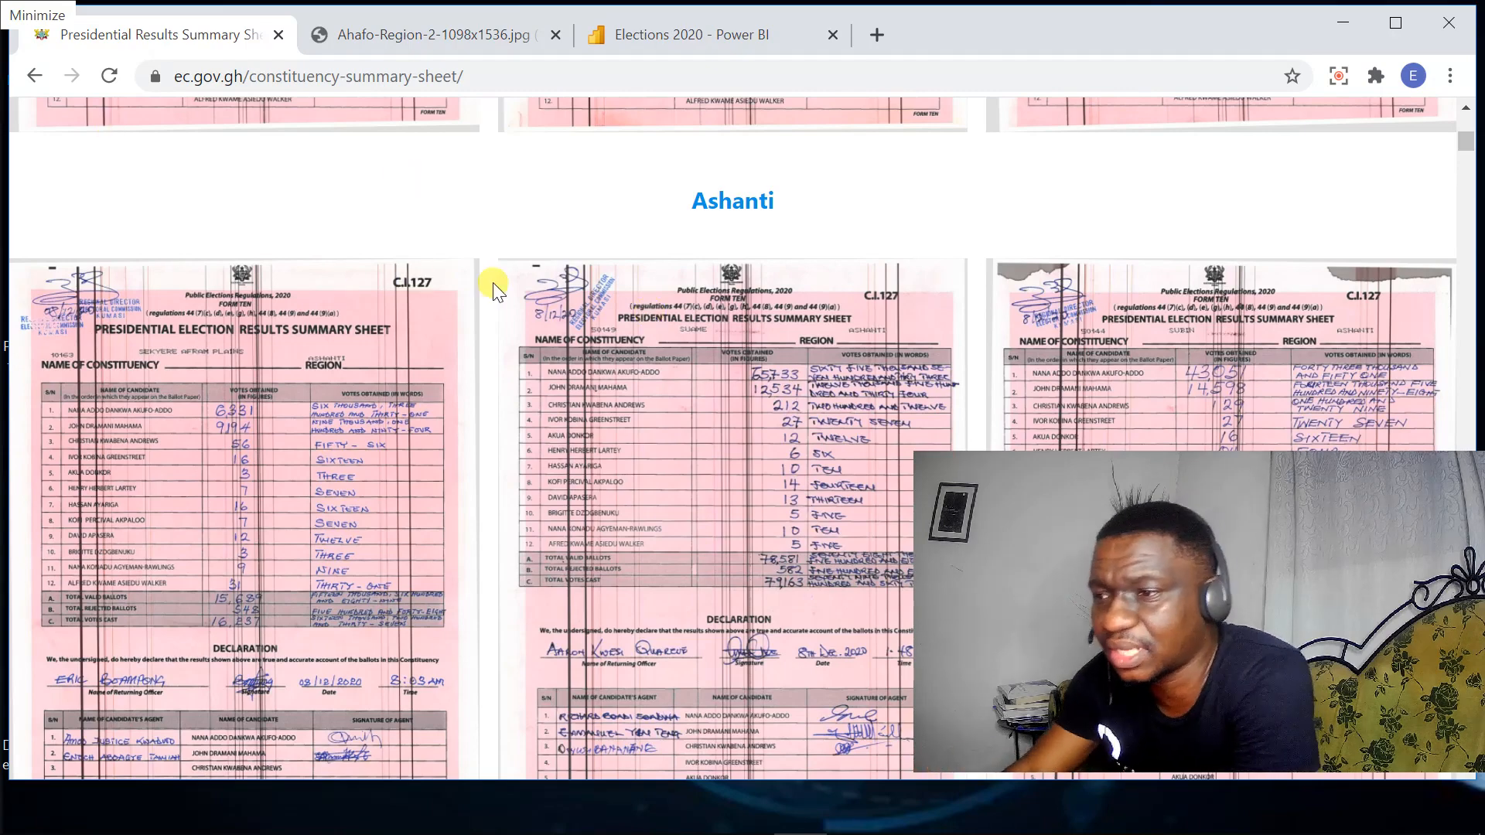
pyautogui.scroll(-4, 583, 384)
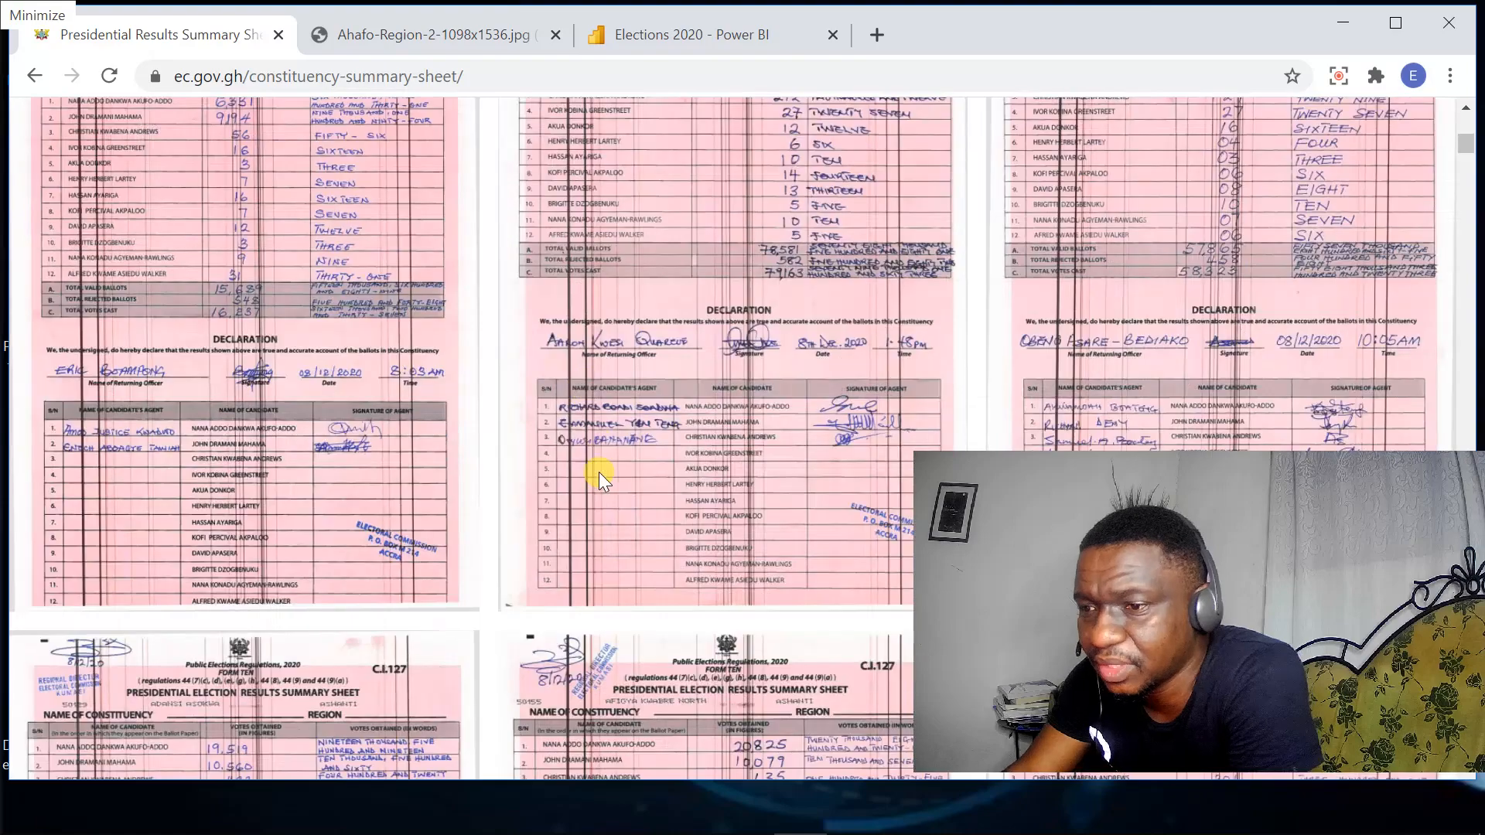
pyautogui.scroll(5, 559, 421)
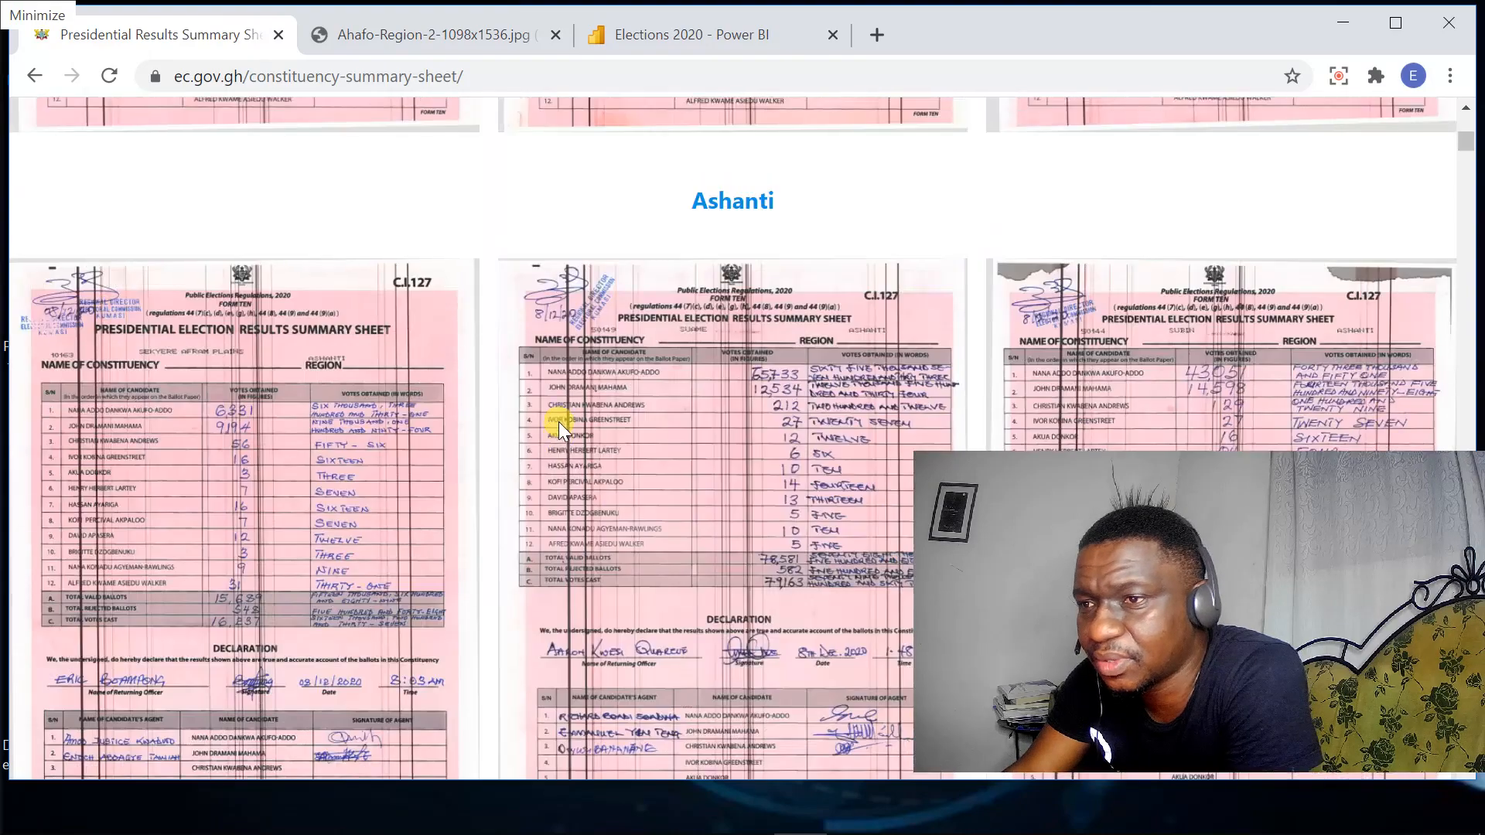
pyautogui.scroll(12, 465, 226)
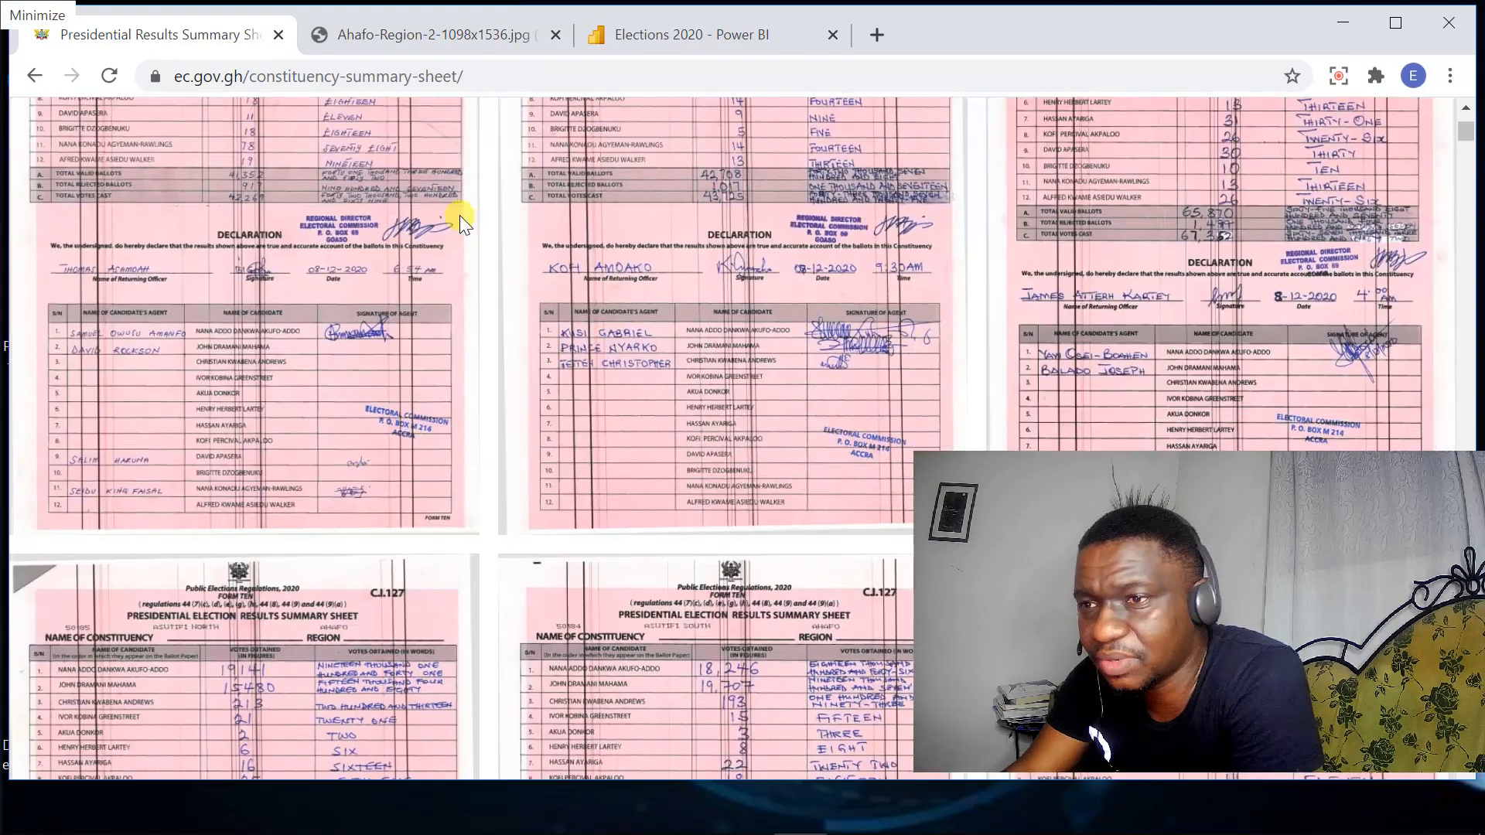
pyautogui.scroll(6, 458, 236)
pyautogui.scroll(-6, 458, 236)
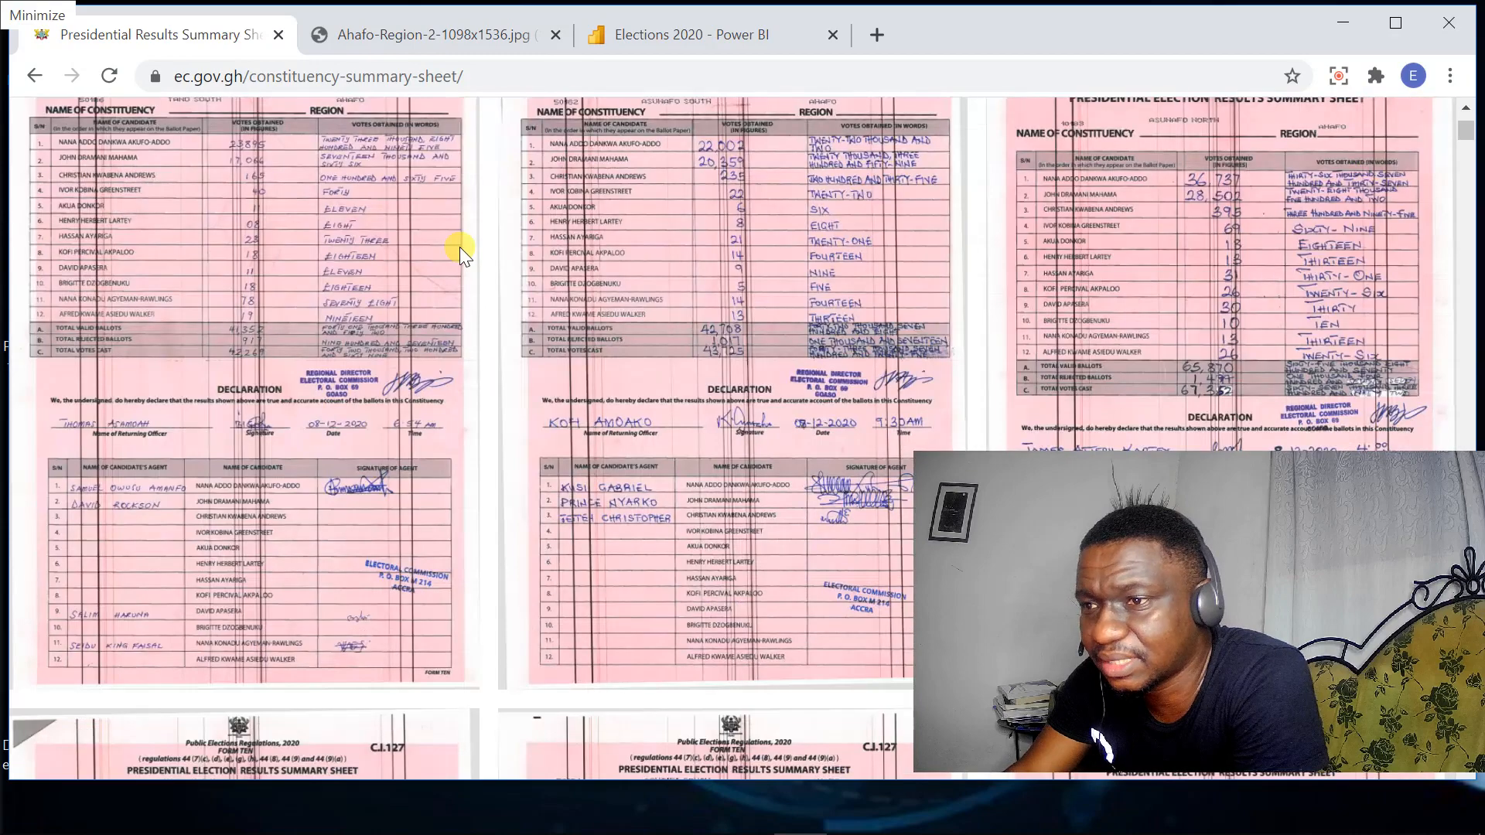
pyautogui.scroll(4, 460, 248)
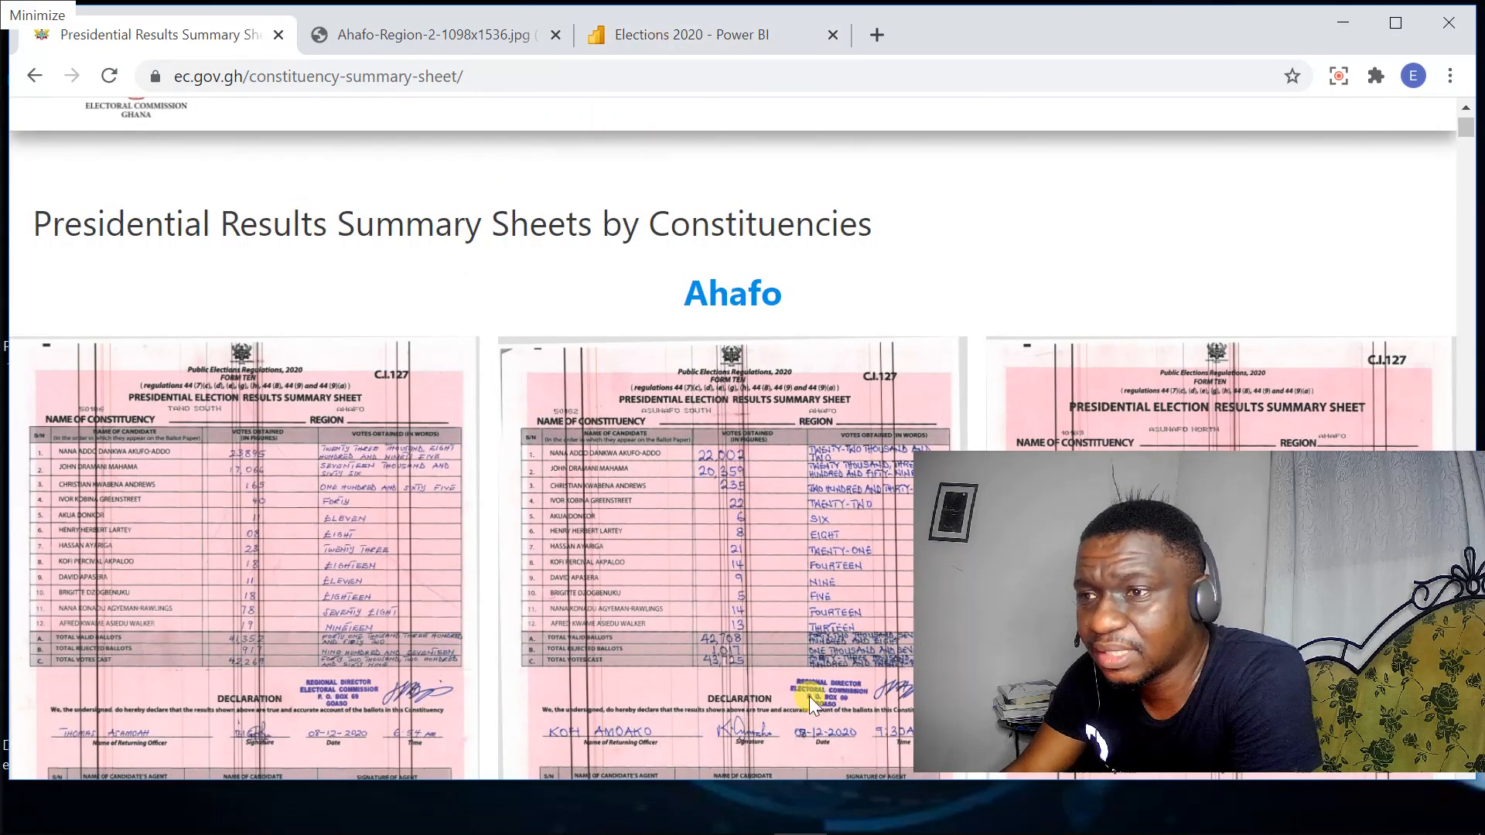
# Step: Switch to the EC 2020 workbook in Excel to view the compiled constituency results, and return to the website
pyautogui.click(650, 820)
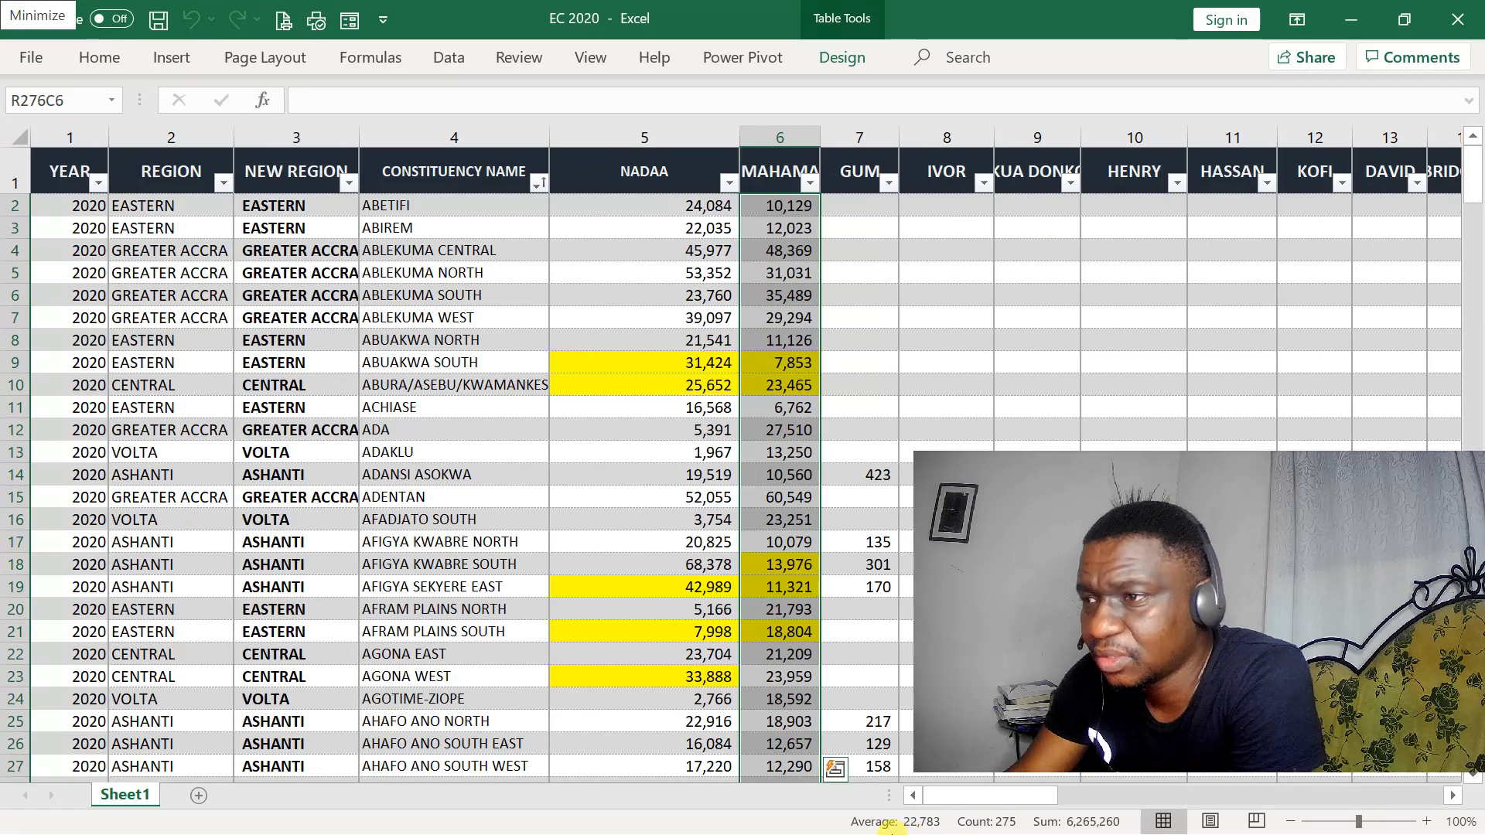
pyautogui.click(1357, 26)
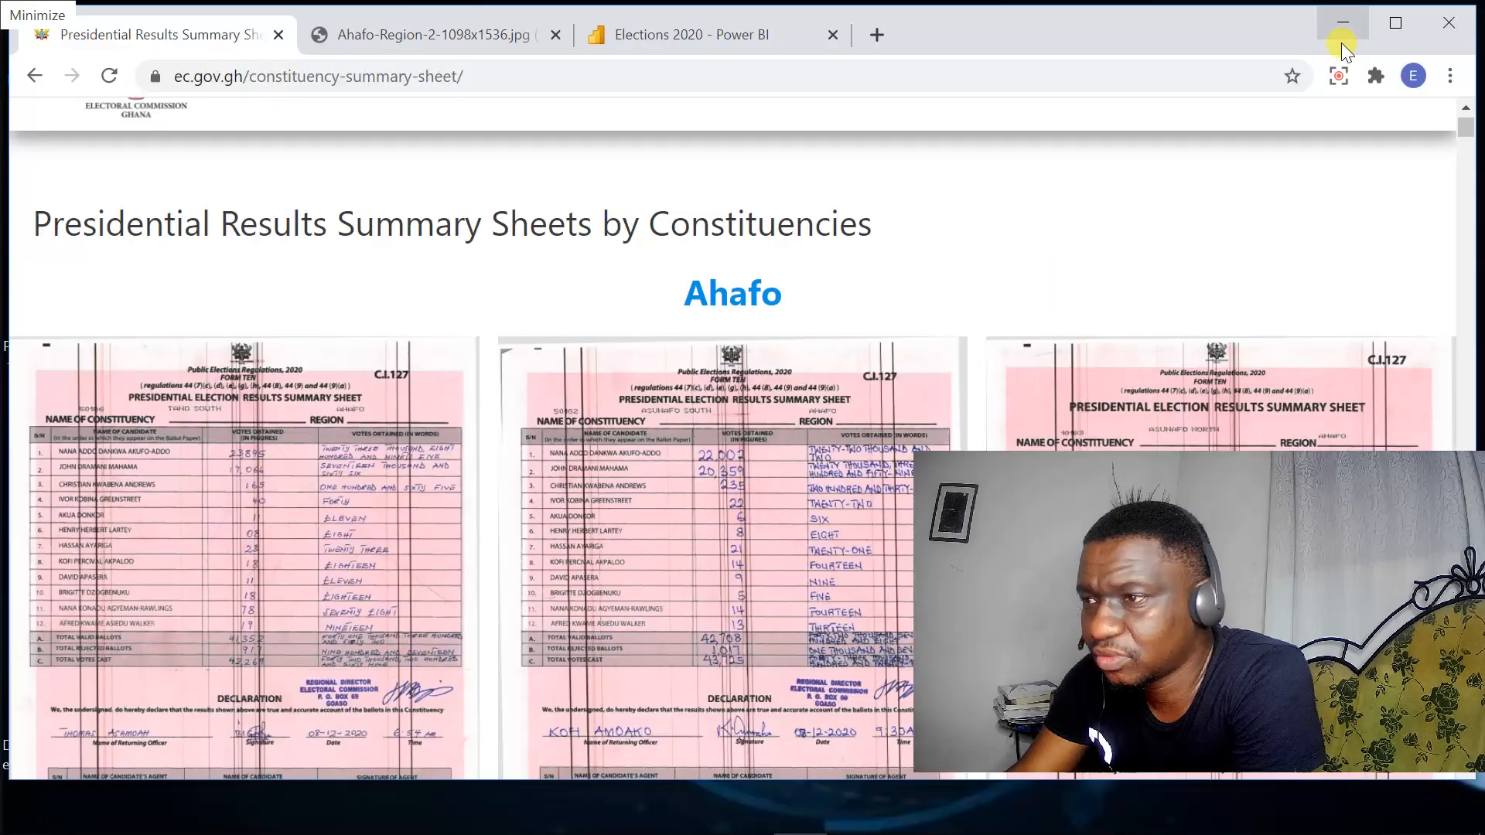
# Step: Switch to the Elections 2020 report in Power BI Desktop and add a blank report page
pyautogui.click(906, 814)
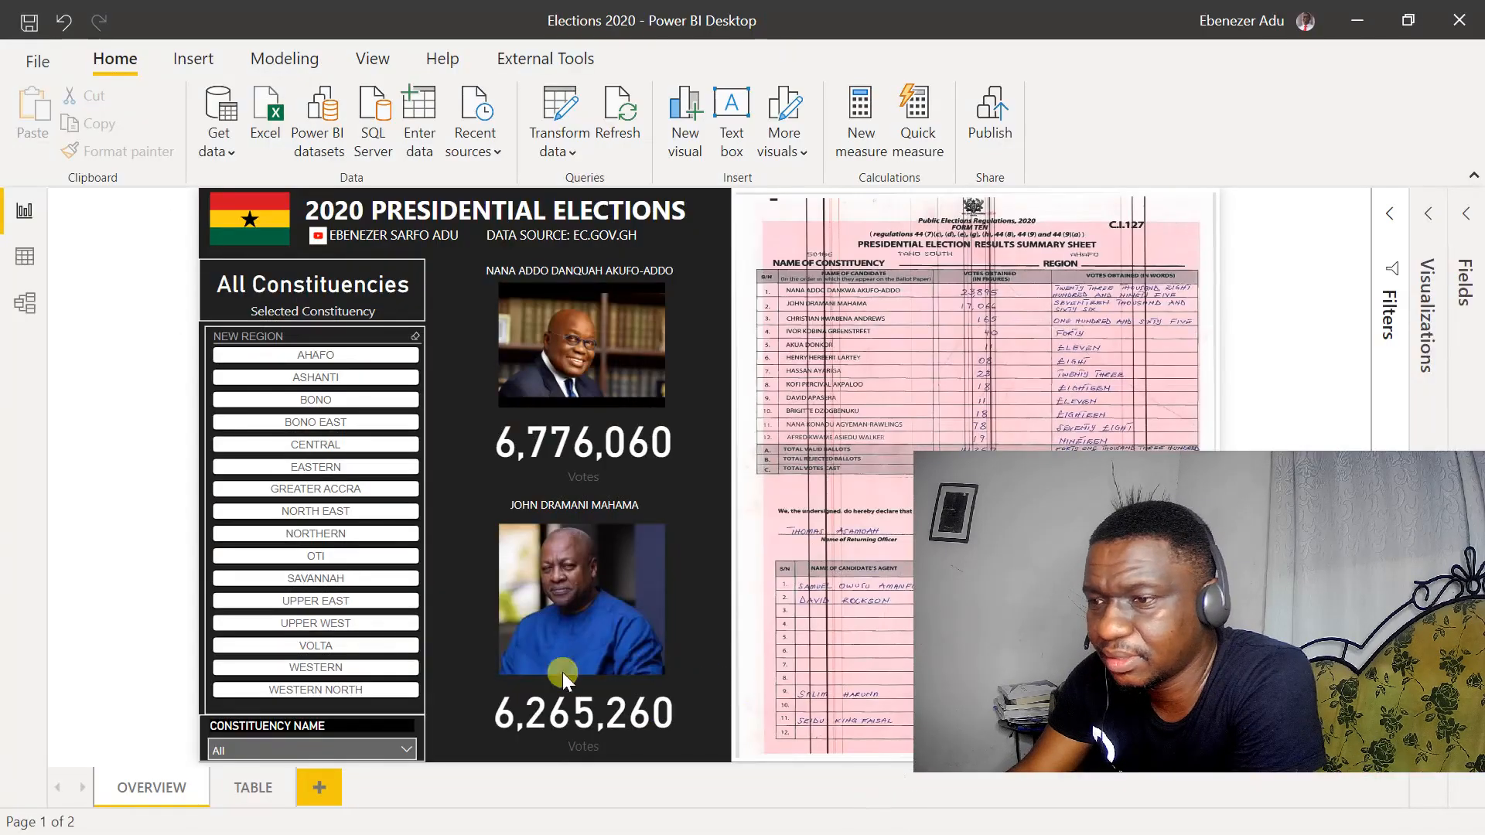
pyautogui.click(242, 788)
pyautogui.click(306, 792)
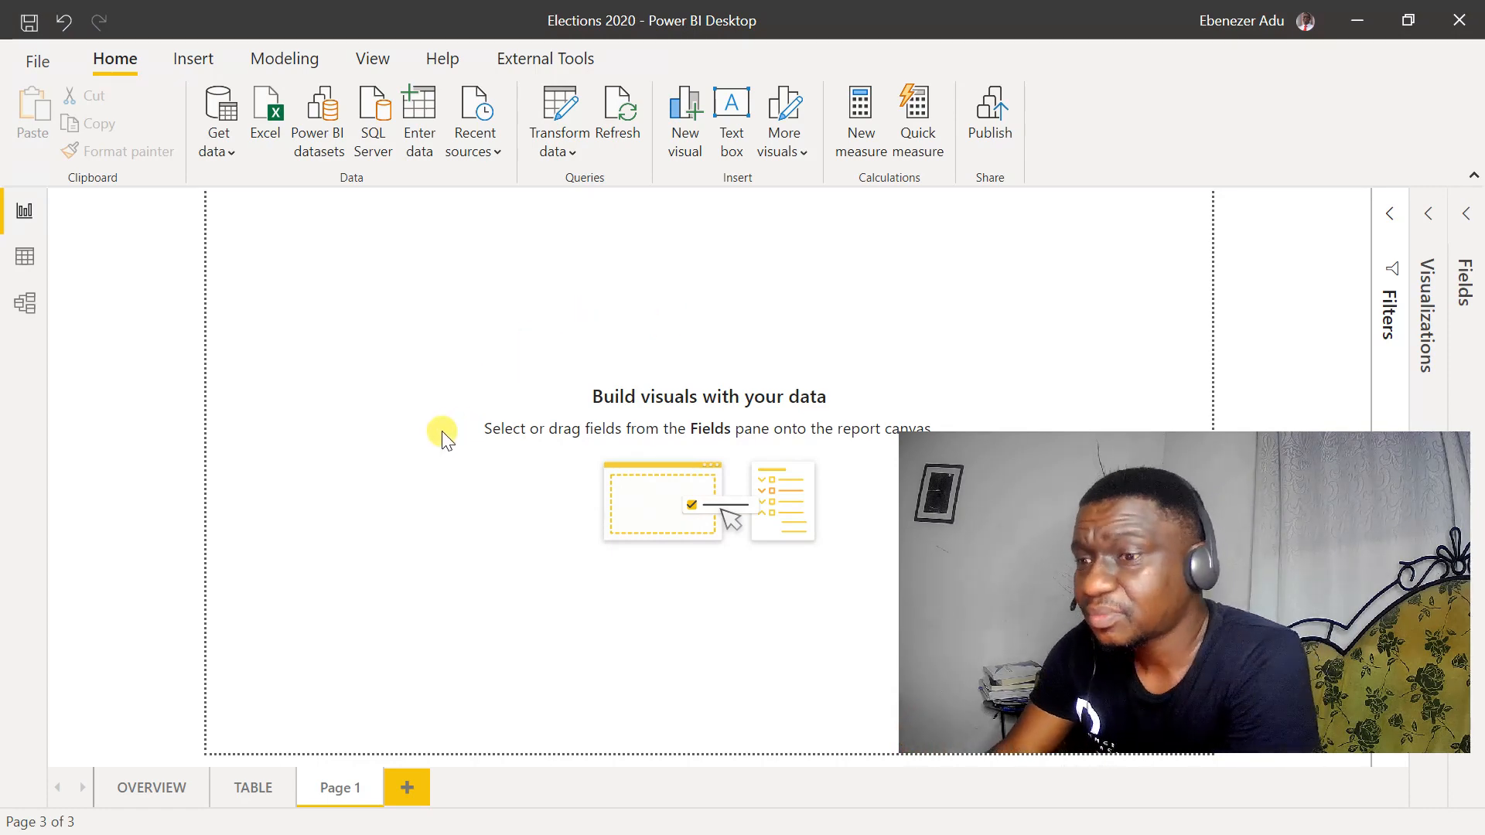
# Step: Connect to the Excel file 2016-presidential-election-results-final 2 and bring its Summary_Constituency sheet into Power Query for transformation
pyautogui.click(231, 155)
pyautogui.click(261, 226)
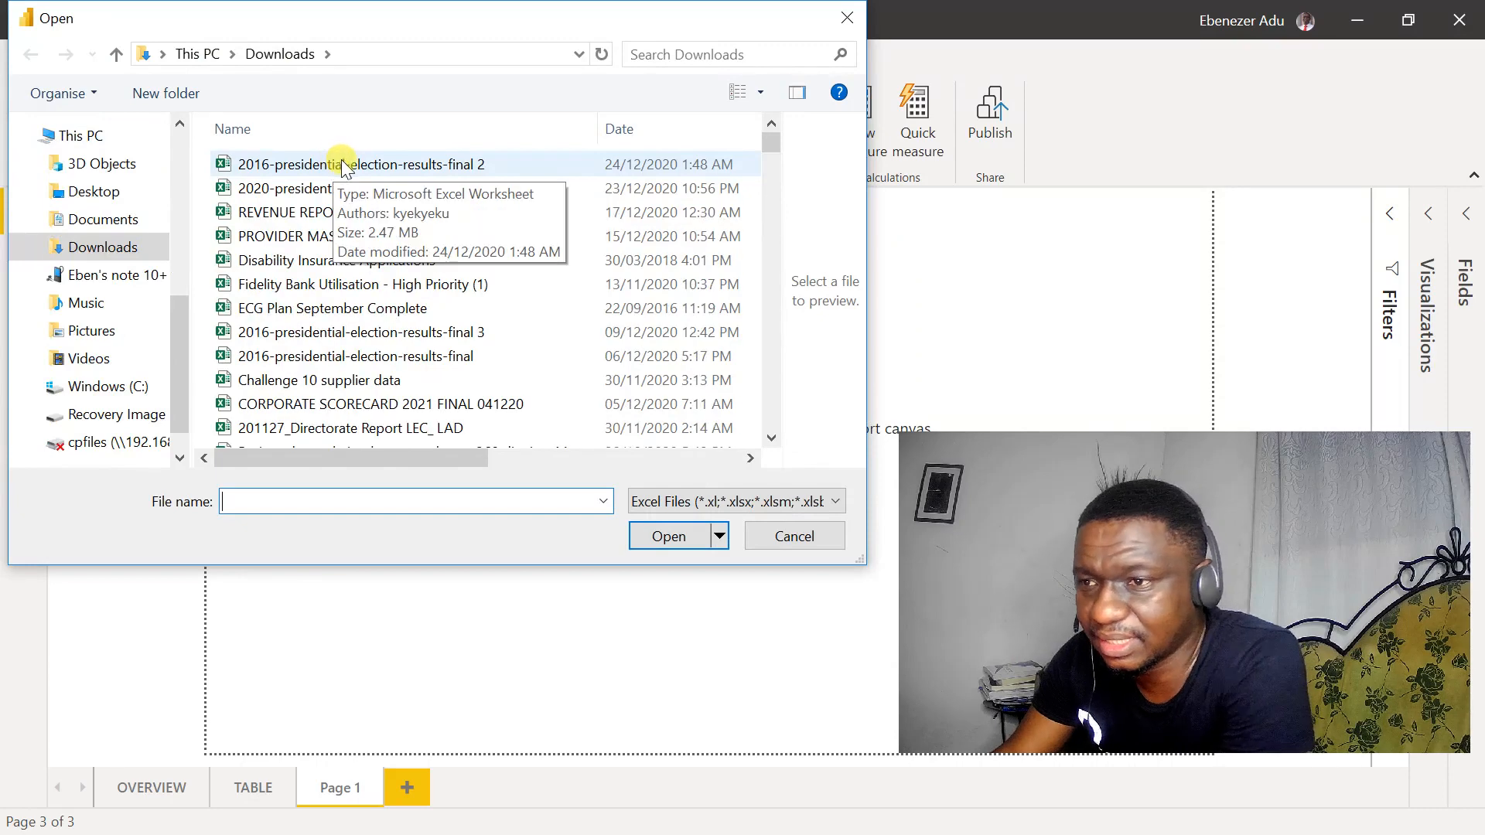
pyautogui.click(507, 166)
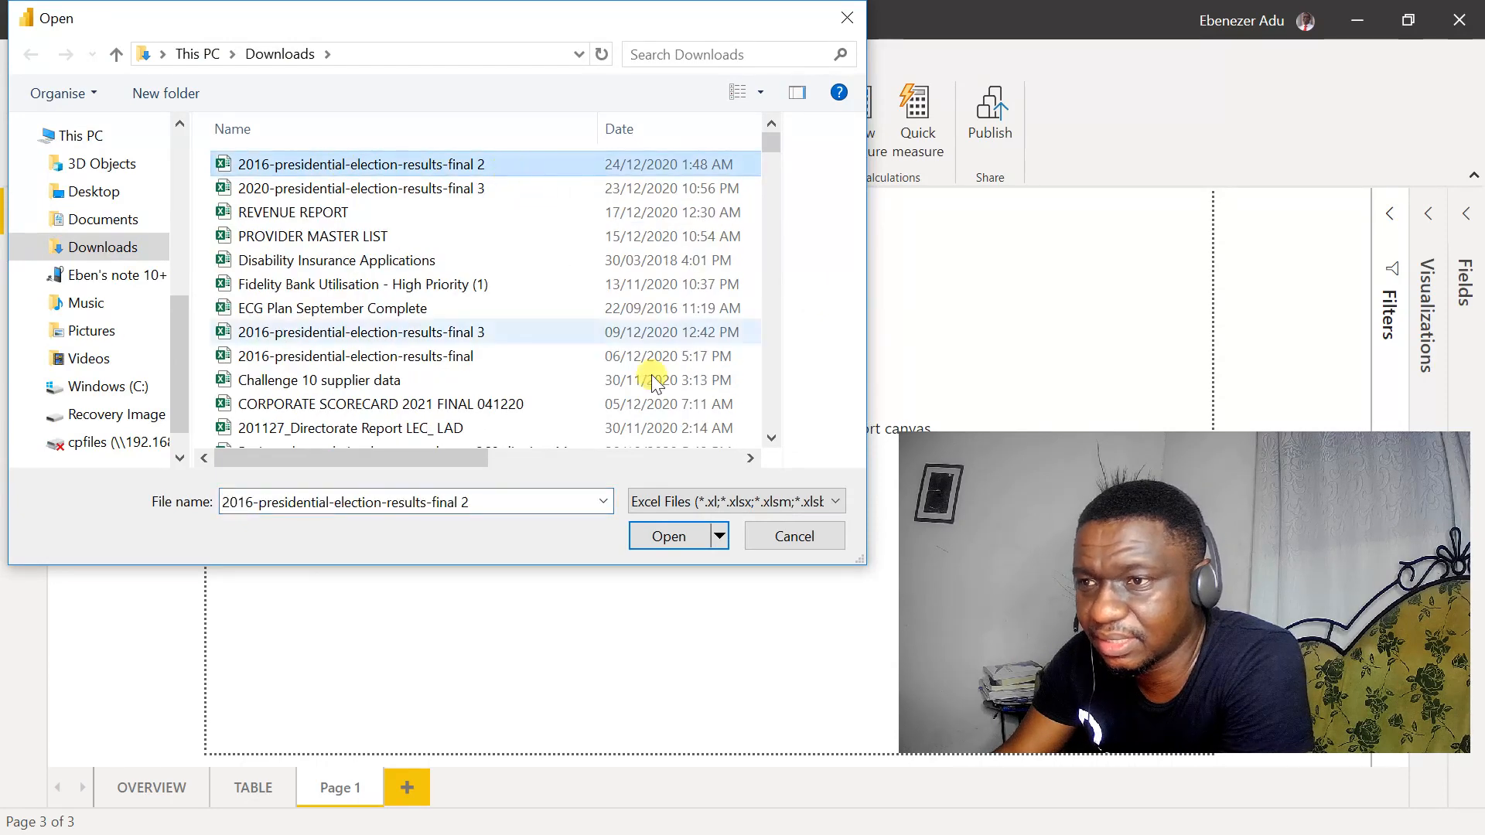
pyautogui.click(674, 544)
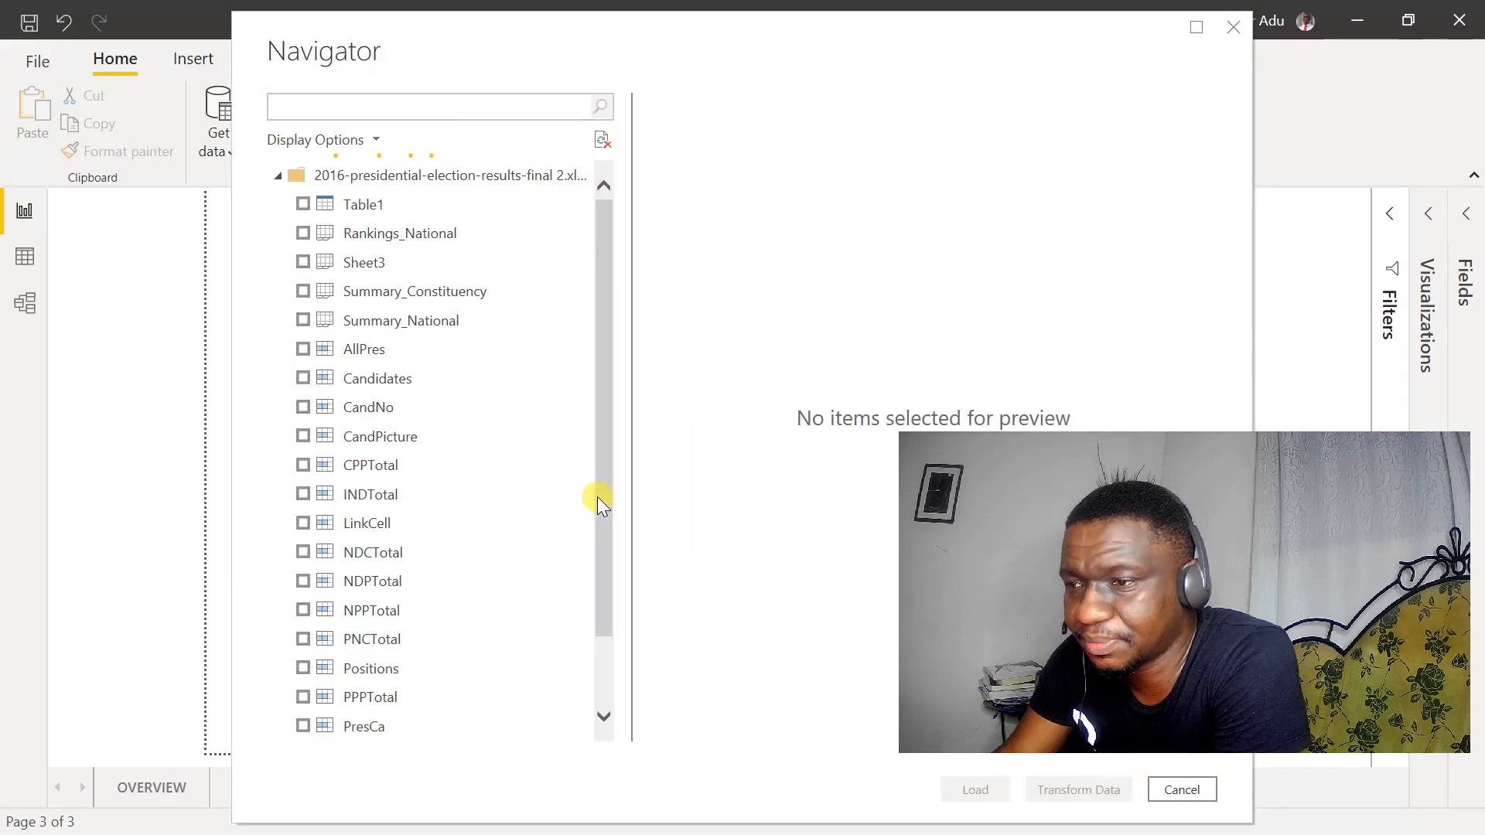
pyautogui.click(304, 291)
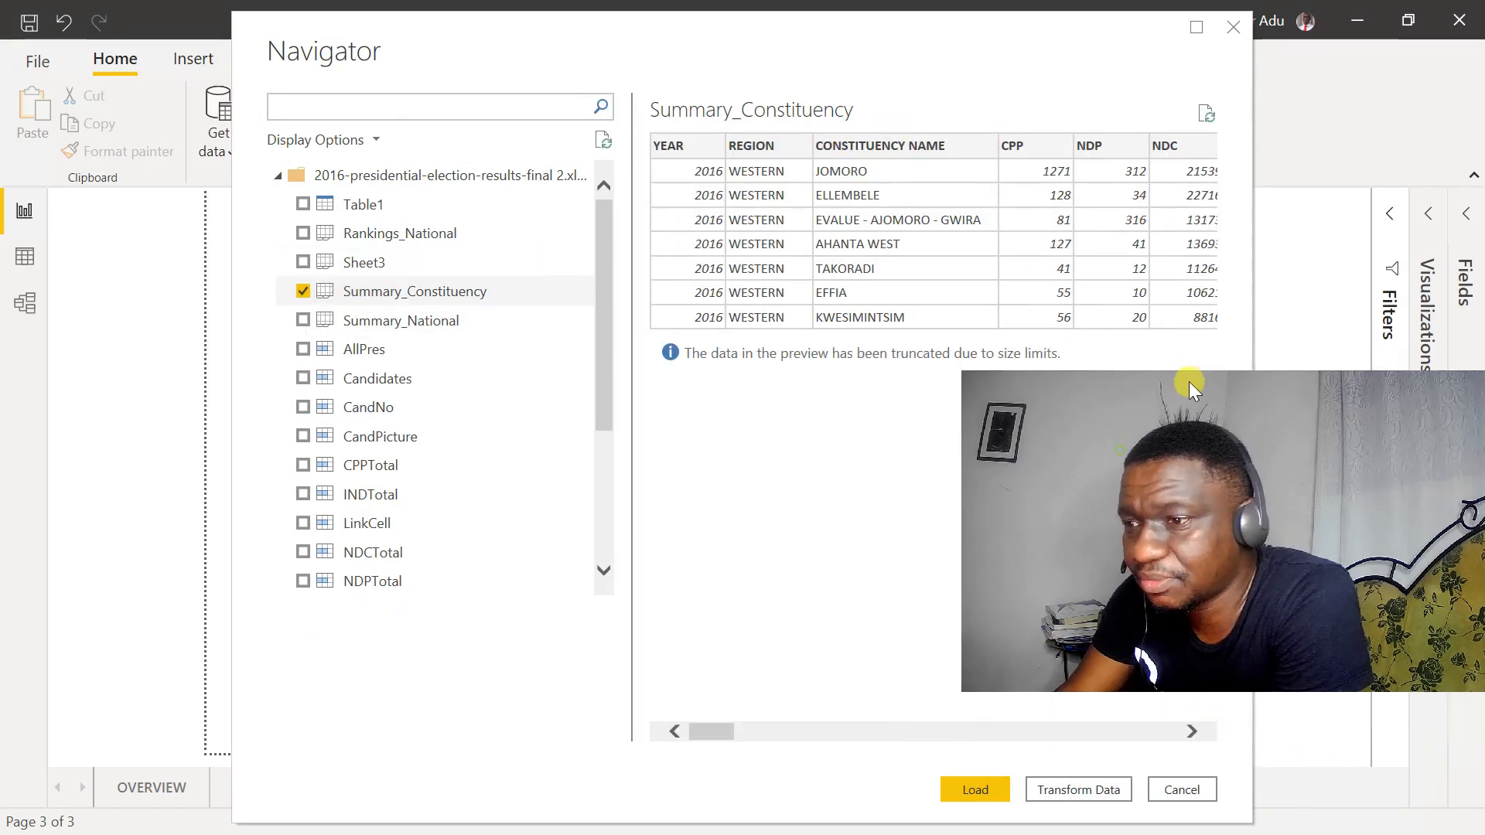
pyautogui.click(1106, 792)
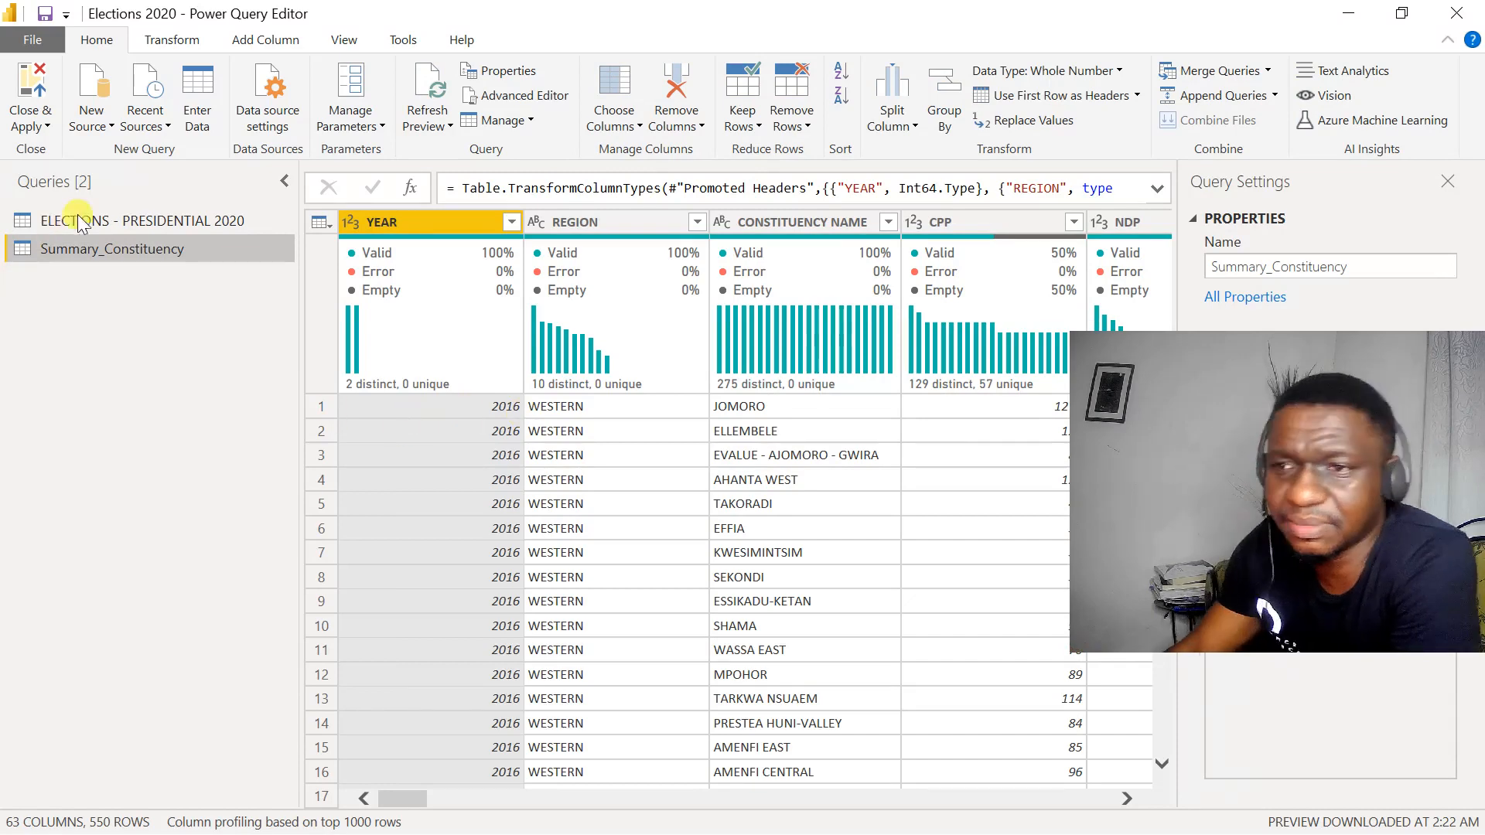
# Step: Switch to the EC 2020 workbook in Excel and view its vote total and IMAGE URL columns
pyautogui.rightClick(187, 257)
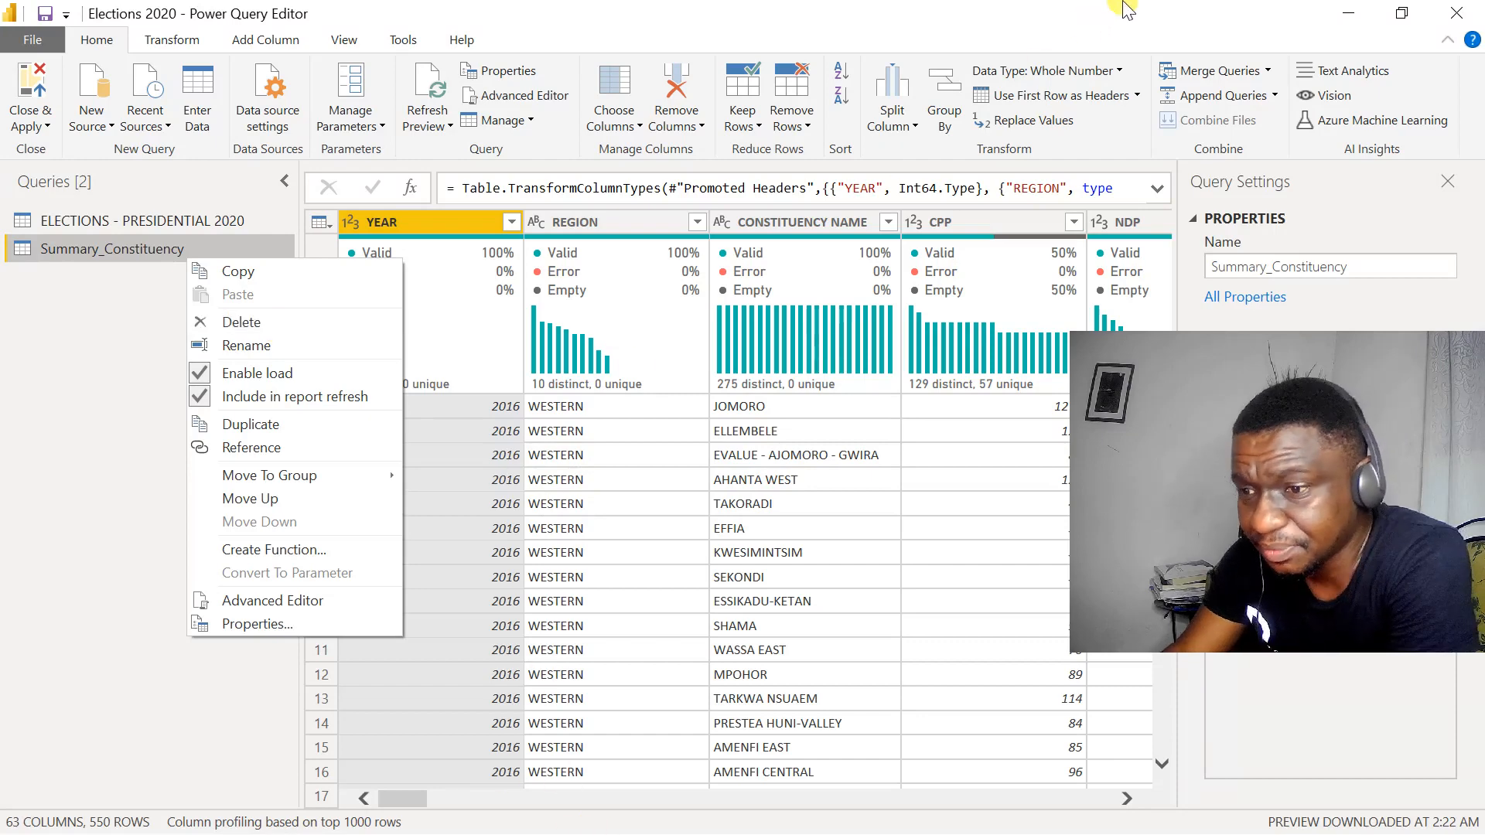
pyautogui.click(1349, 15)
pyautogui.click(1353, 17)
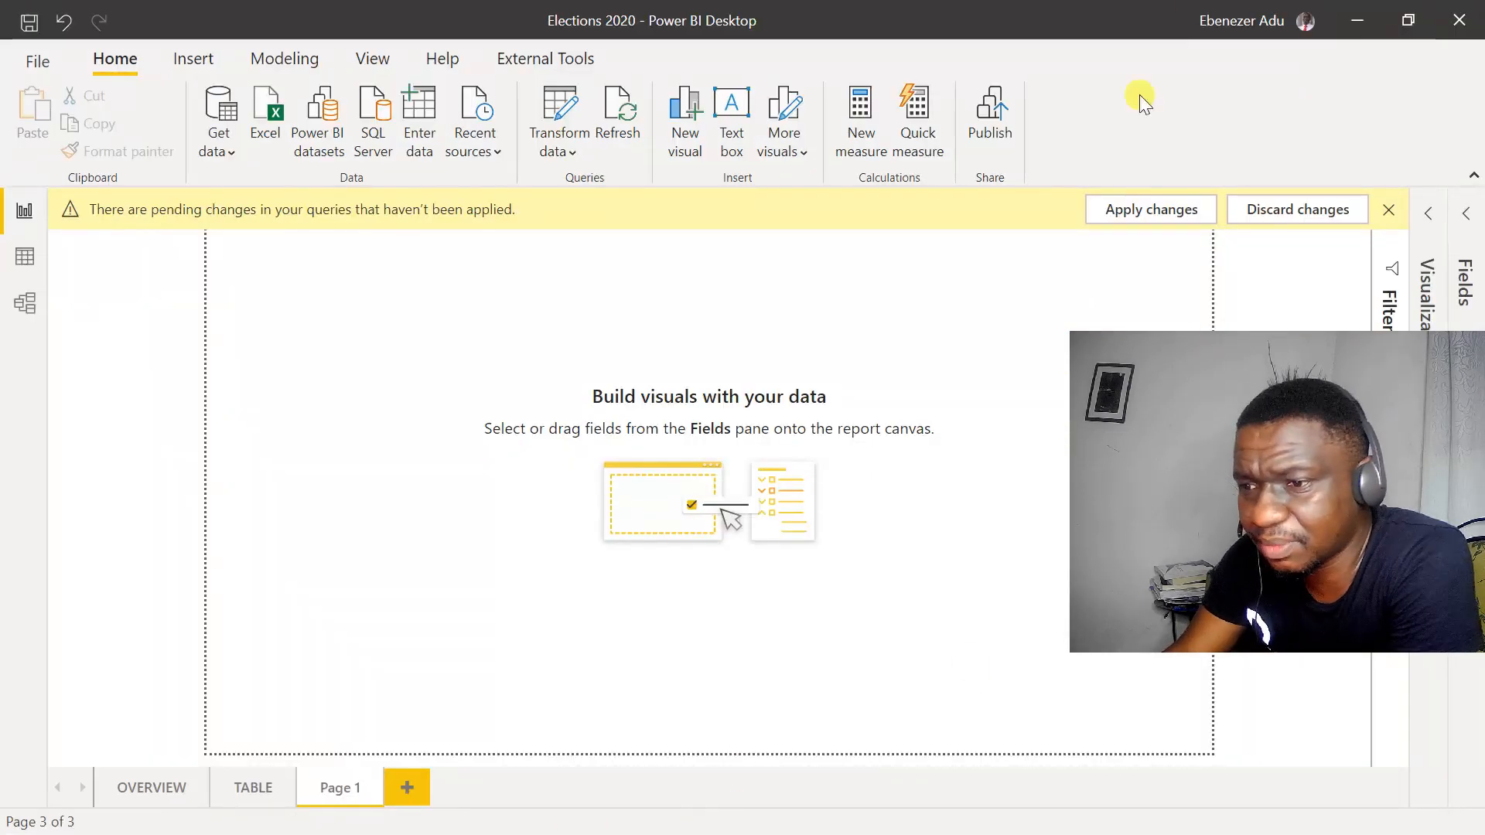
pyautogui.click(1352, 16)
pyautogui.moveTo(804, 824)
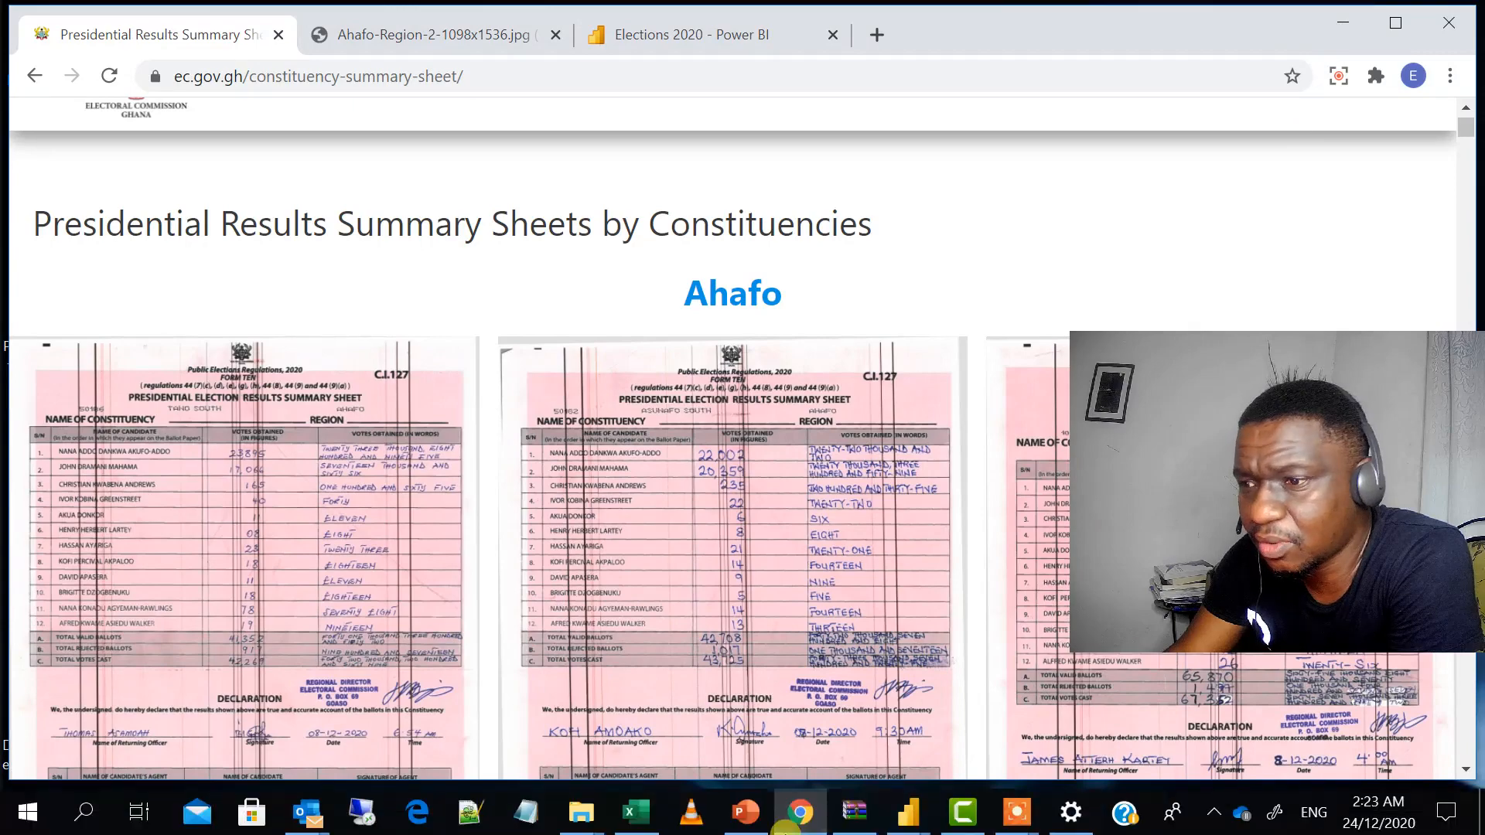
pyautogui.moveTo(650, 826)
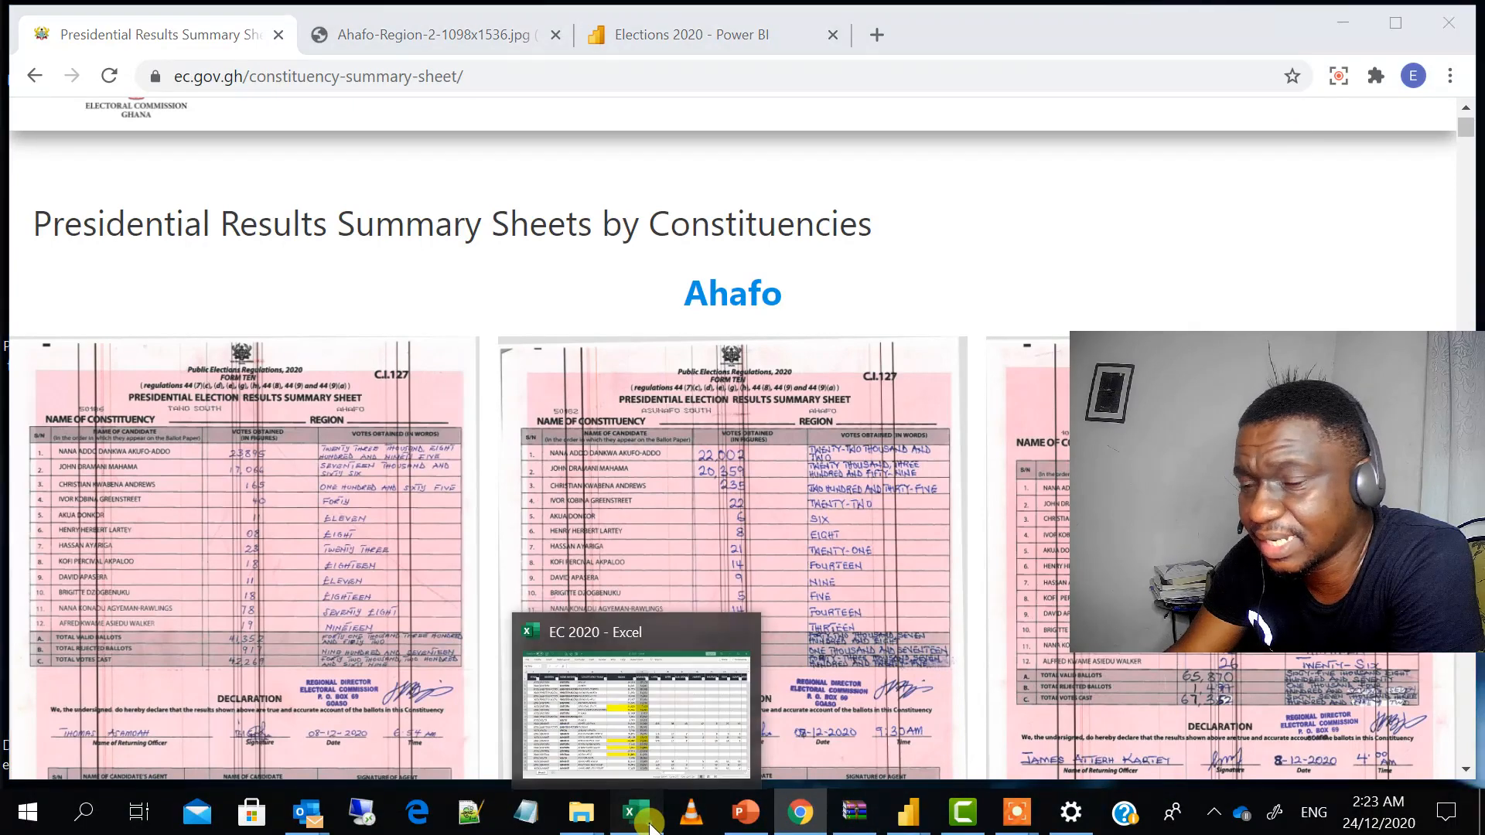
pyautogui.click(649, 825)
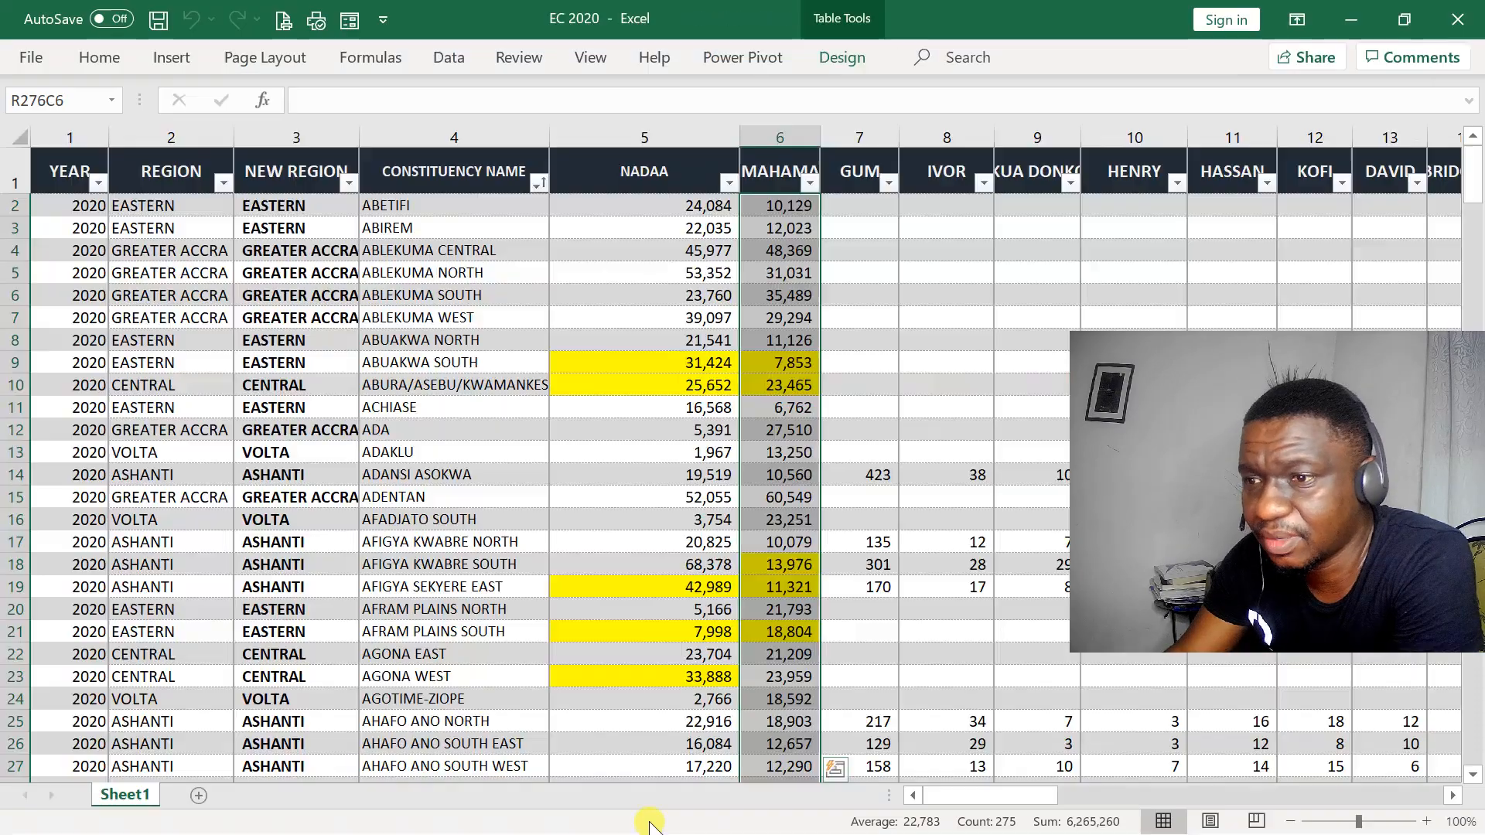
pyautogui.moveTo(978, 793); pyautogui.dragTo(1082, 795)
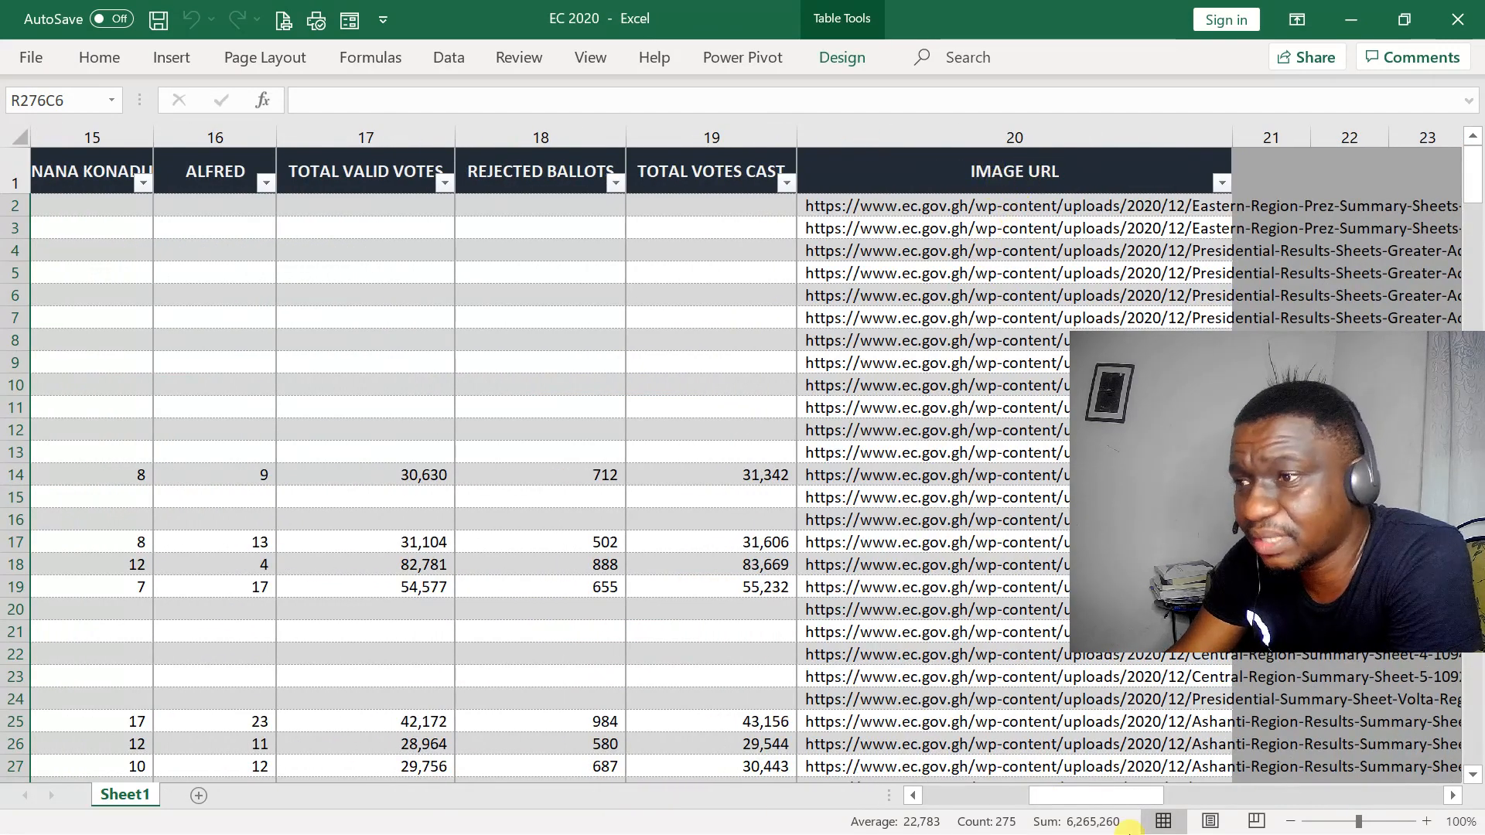
# Step: Examine the candidate vote columns, vote totals and first IMAGE URL entry in the EC 2020 workbook
pyautogui.moveTo(1114, 797); pyautogui.dragTo(998, 821)
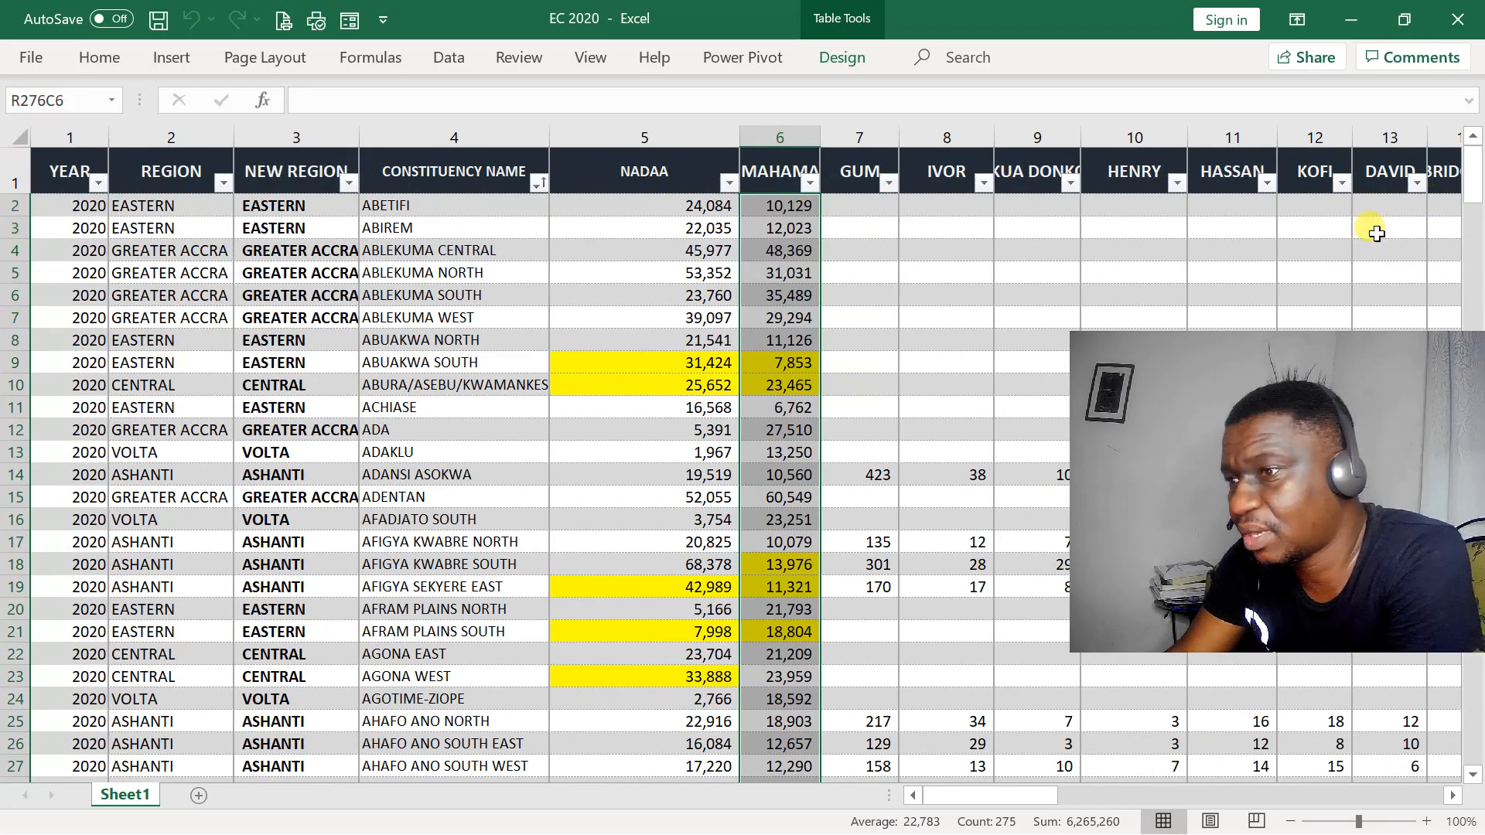
pyautogui.moveTo(1028, 796); pyautogui.dragTo(1090, 799)
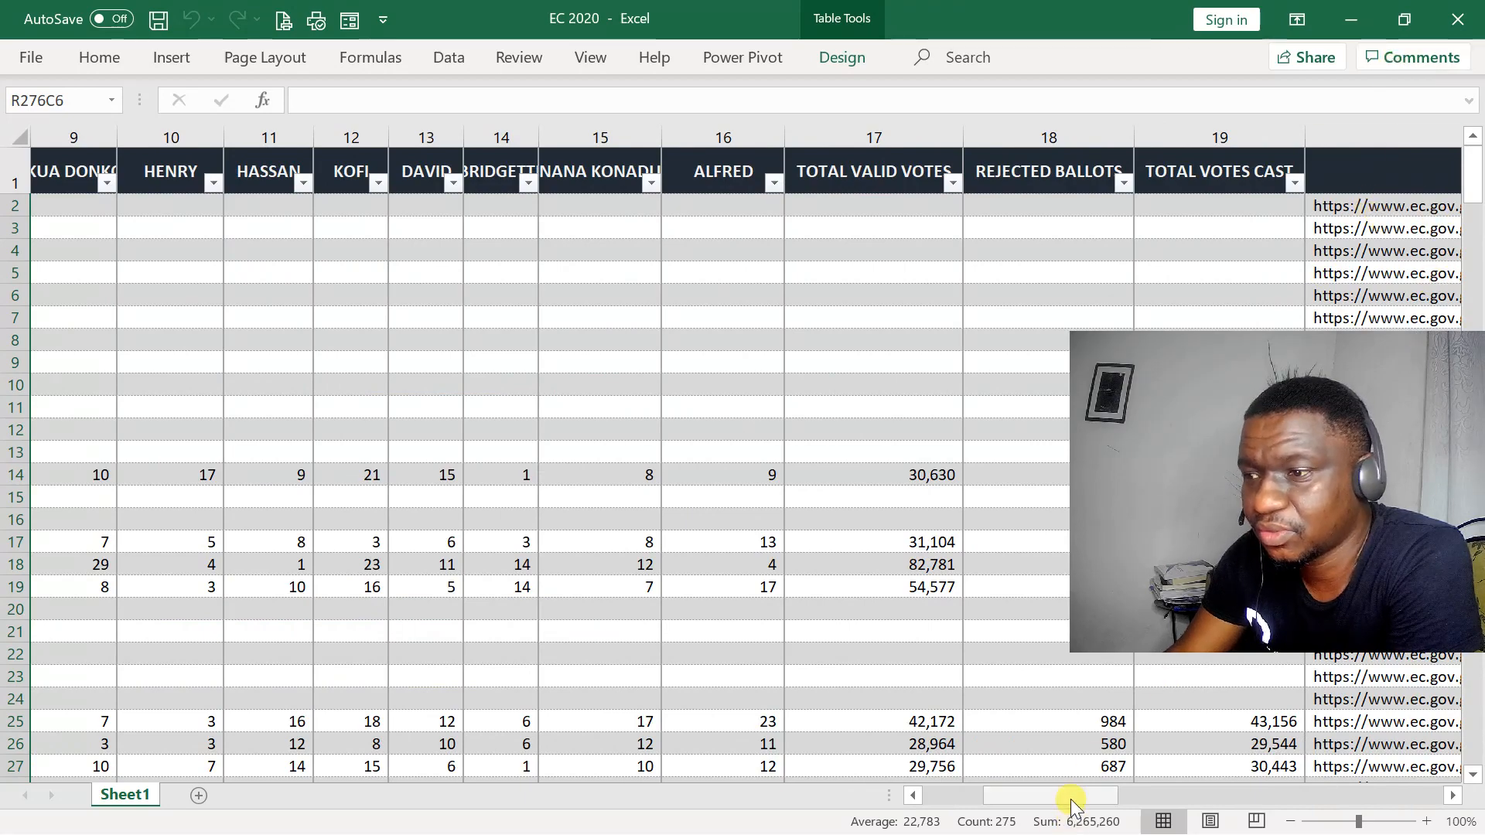
pyautogui.moveTo(1077, 795); pyautogui.dragTo(1131, 804)
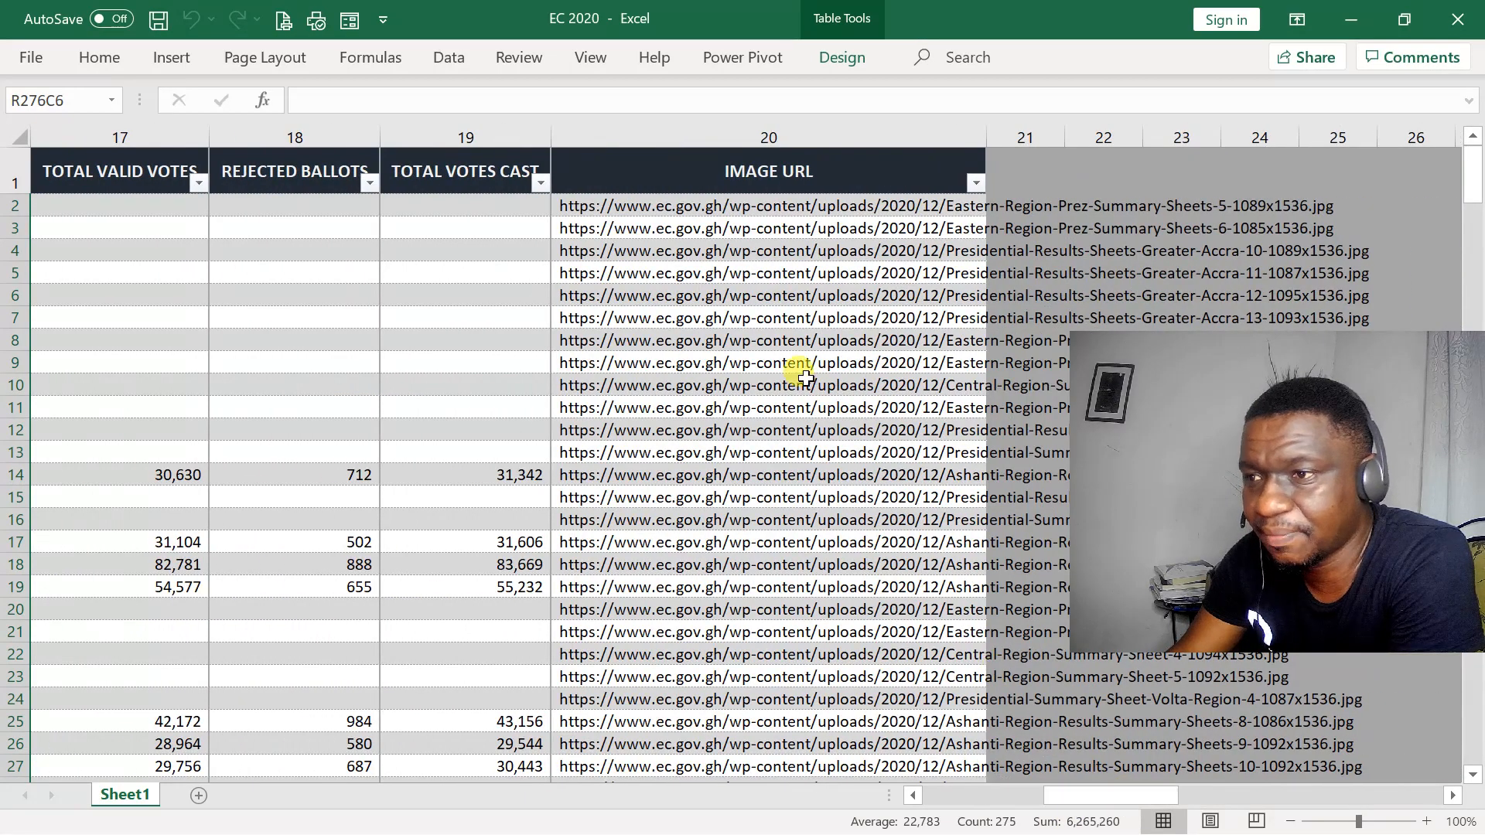
pyautogui.click(765, 207)
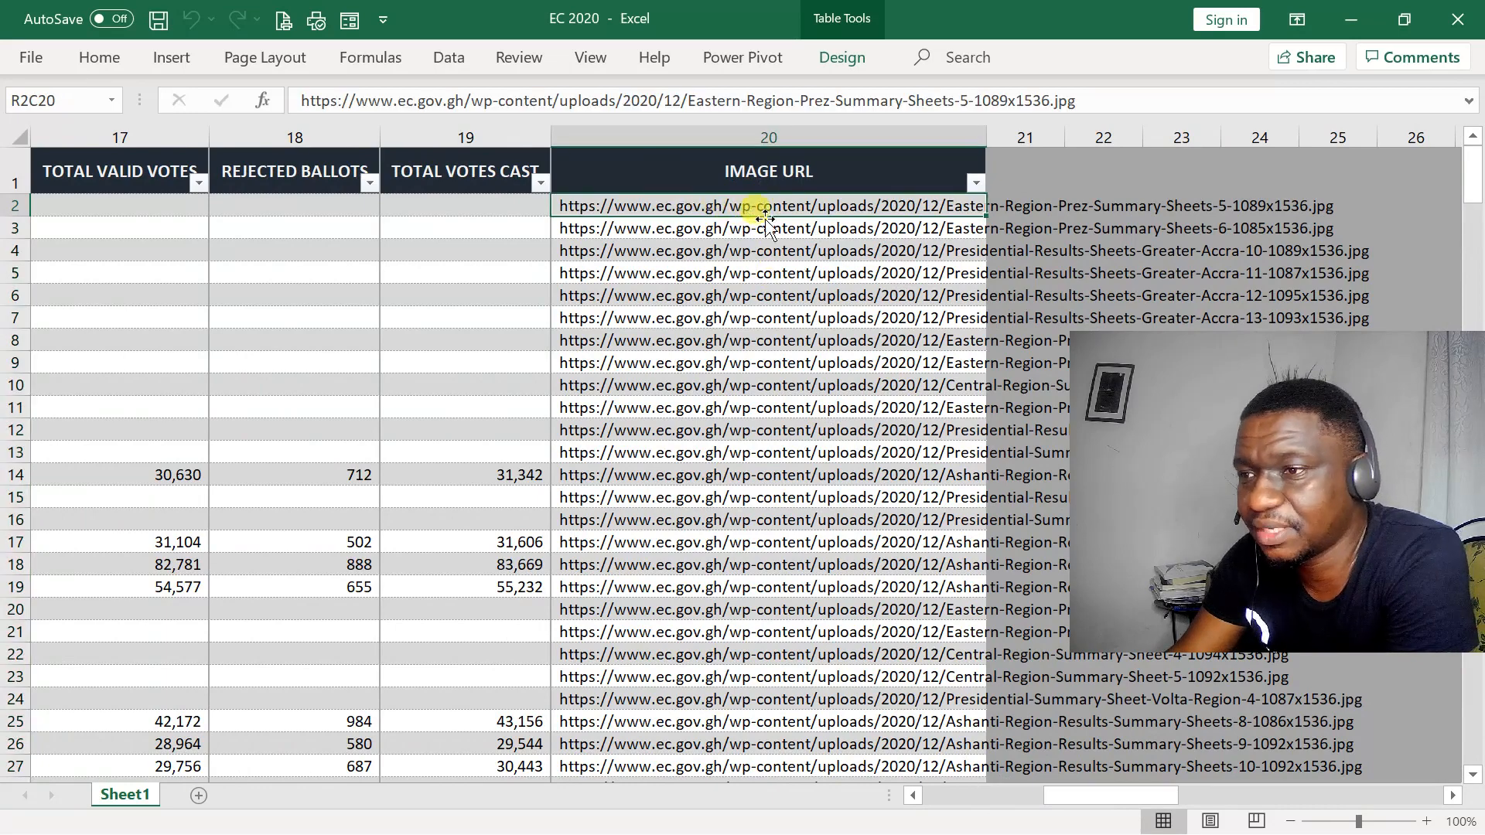
# Step: Switch to the Electoral Commission web page and view the first Ahafo summary sheet image in a new tab, returning to the page
pyautogui.click(1351, 19)
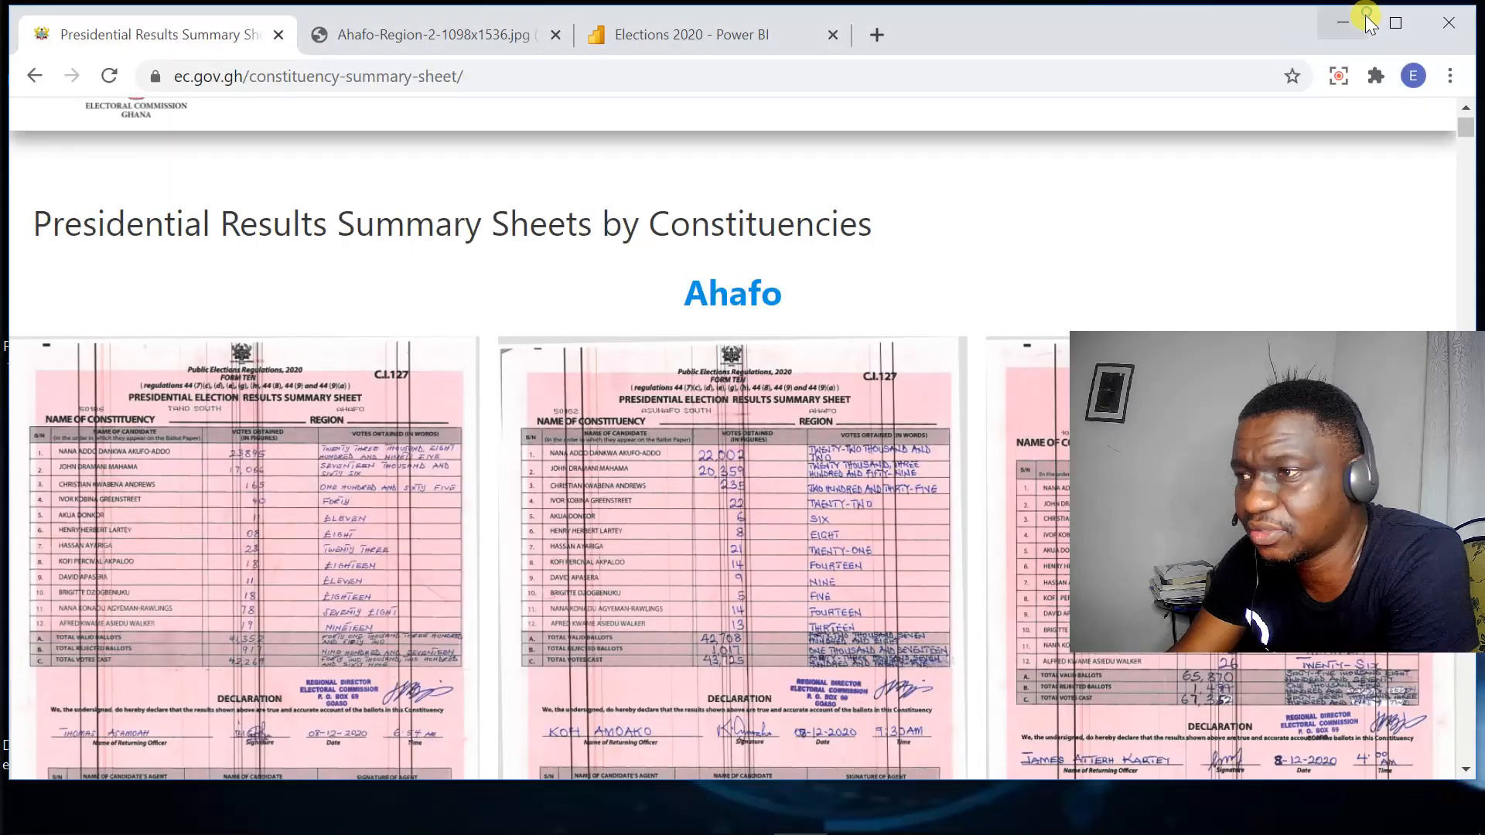
pyautogui.rightClick(175, 465)
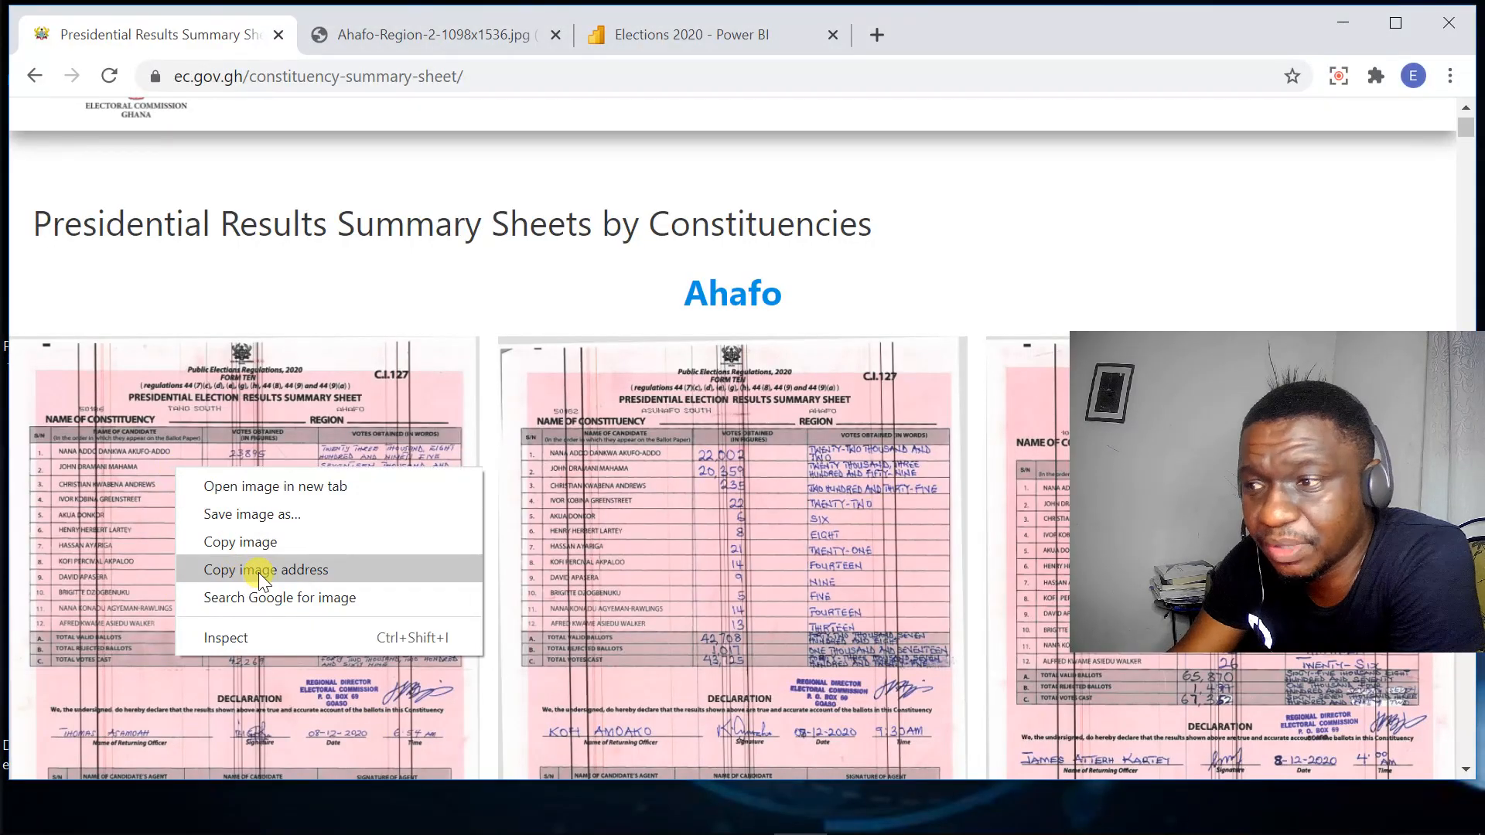
pyautogui.moveTo(773, 829)
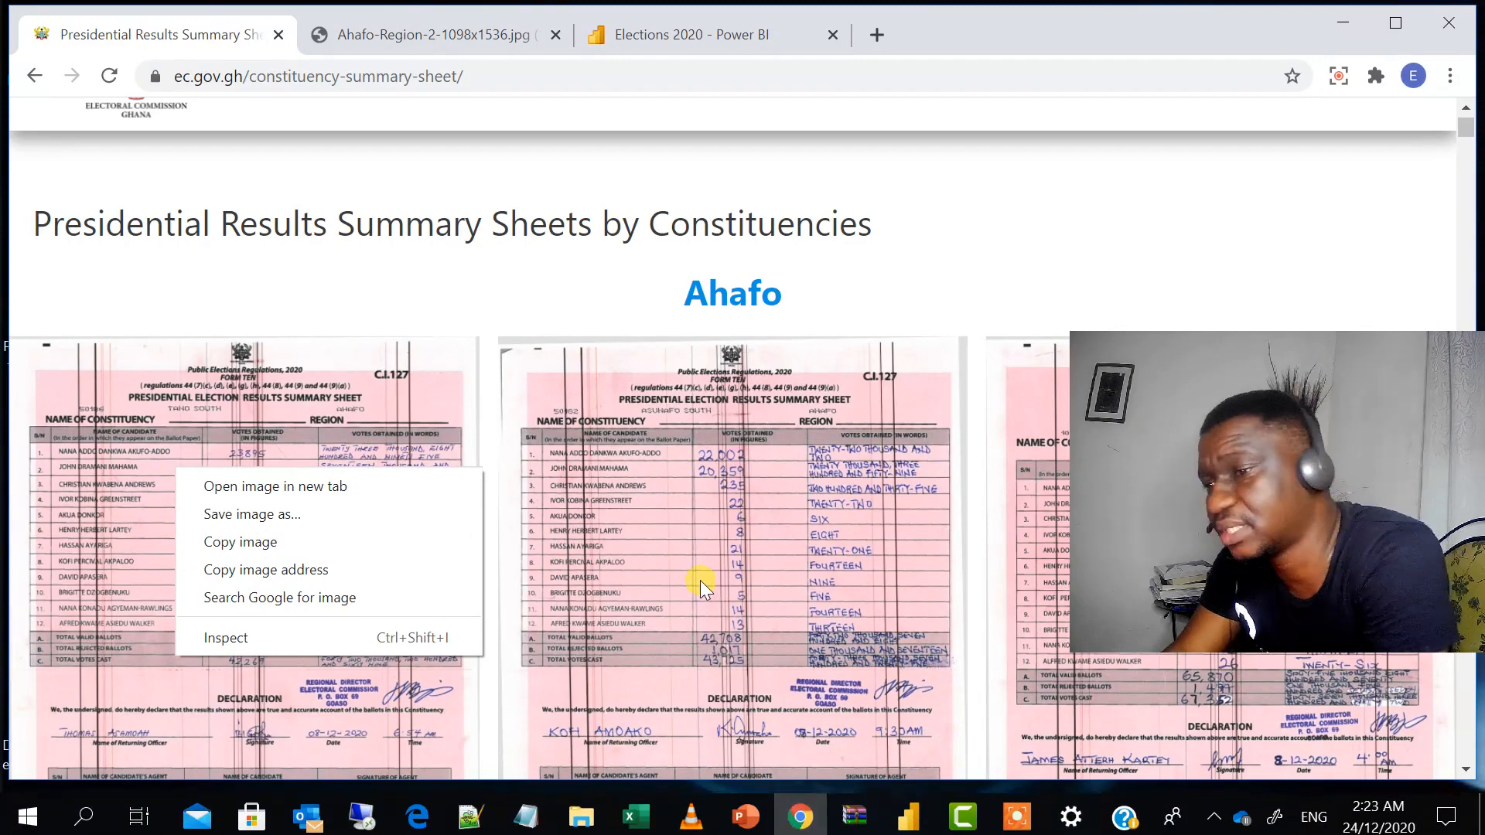
pyautogui.rightClick(294, 416)
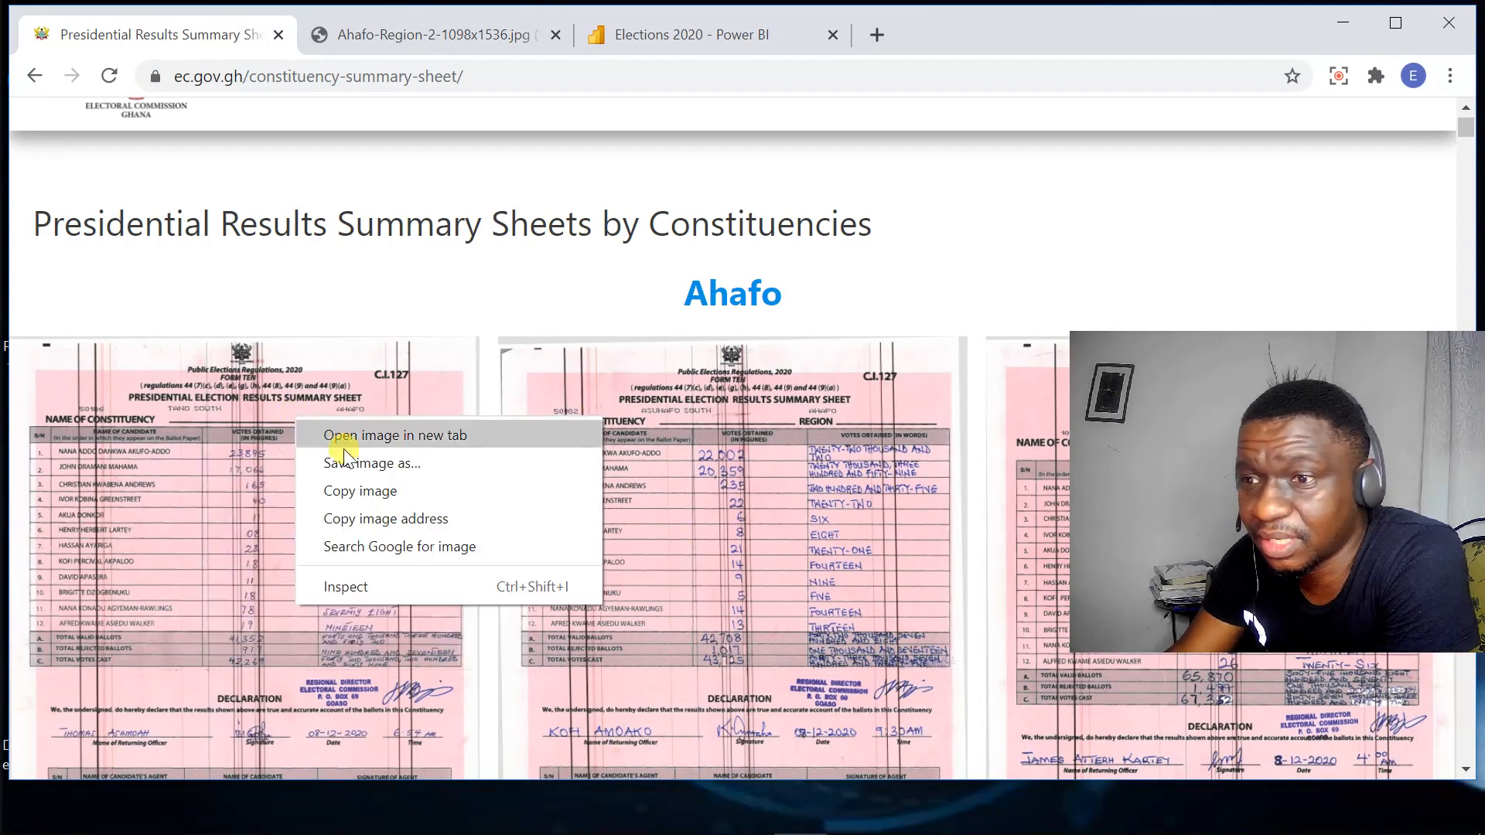
pyautogui.click(390, 439)
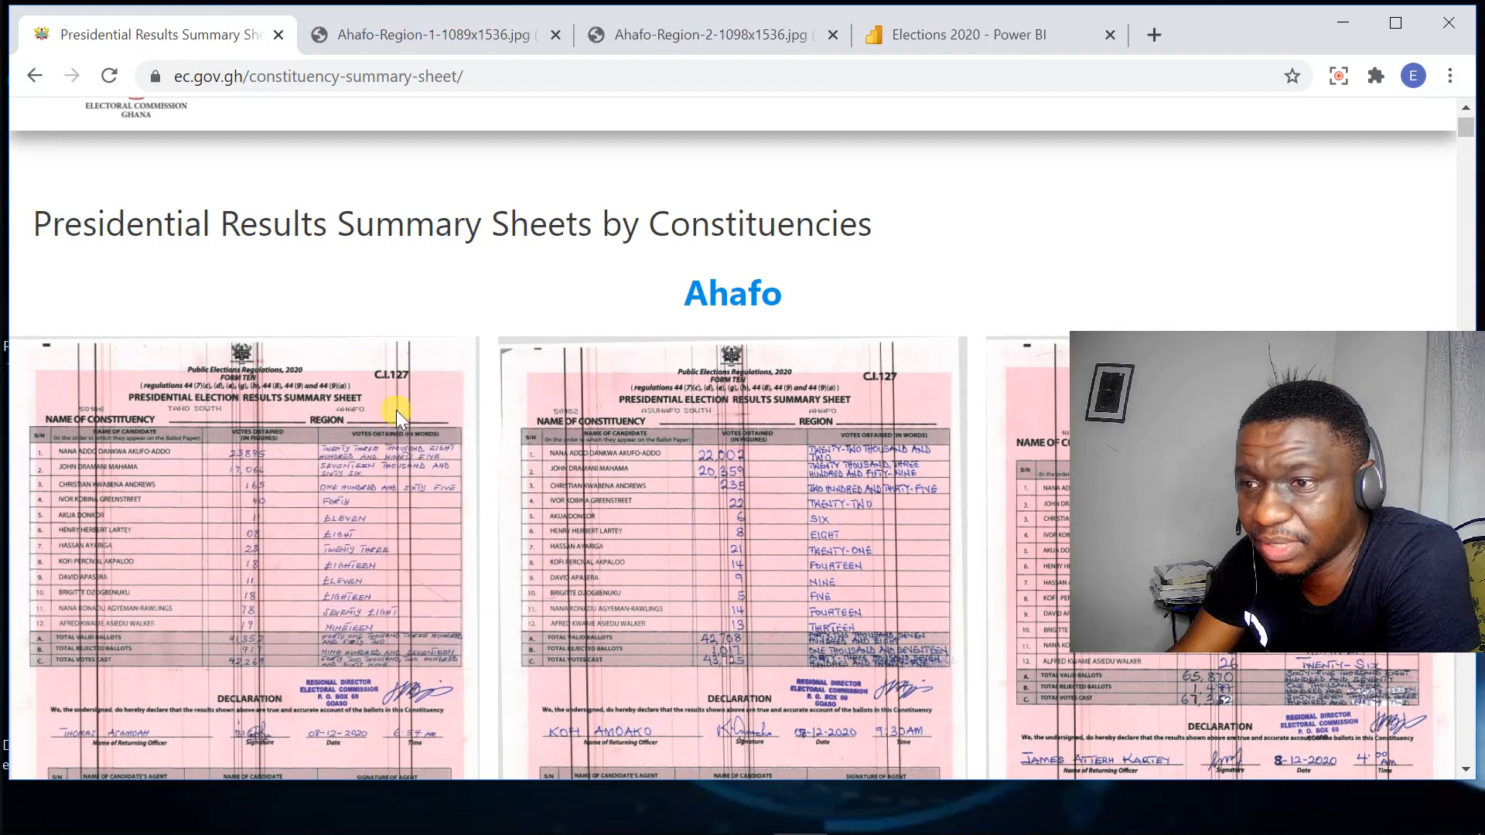
pyautogui.click(359, 33)
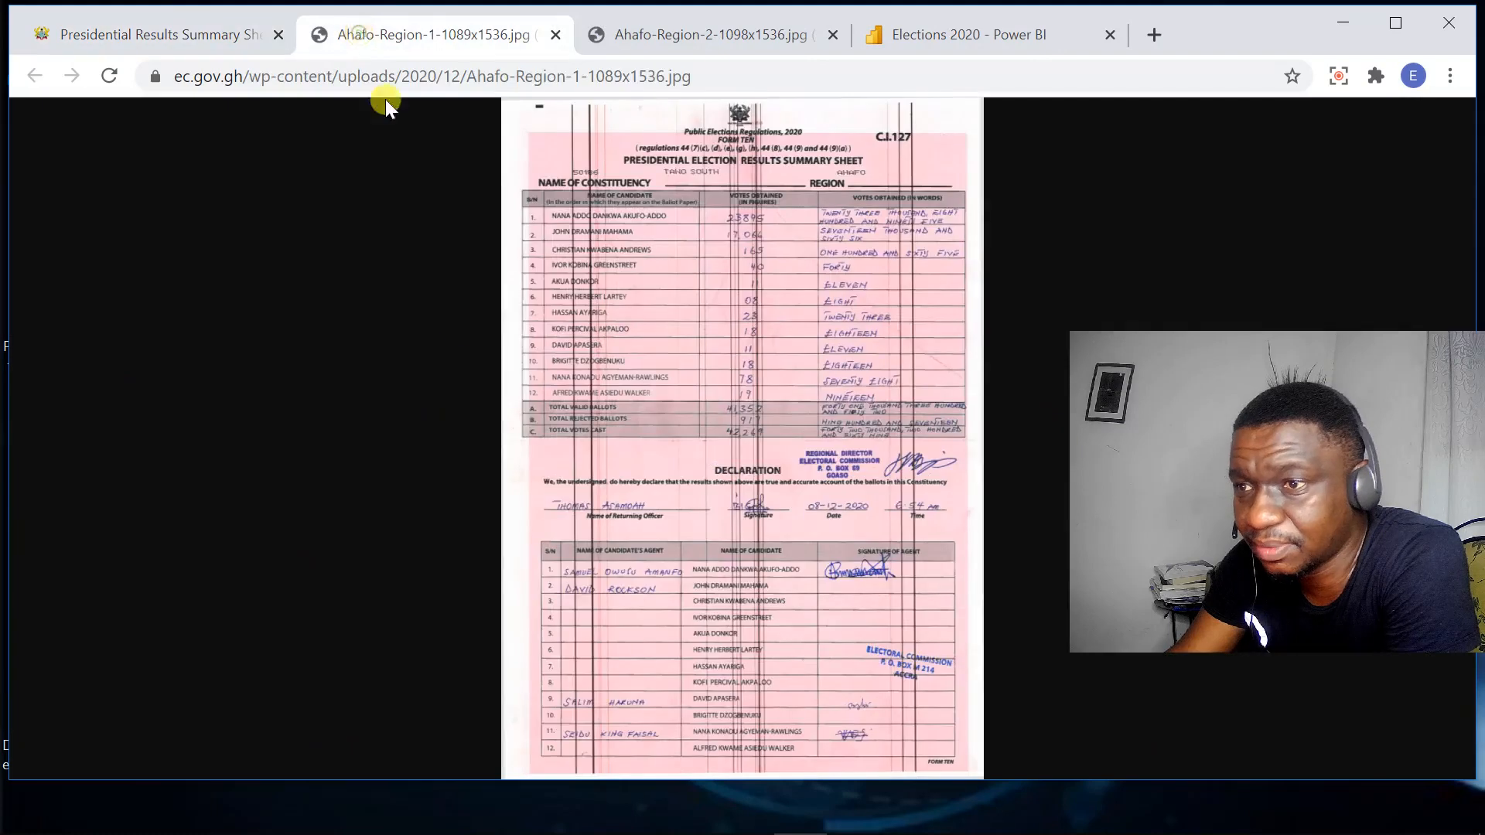
pyautogui.rightClick(635, 365)
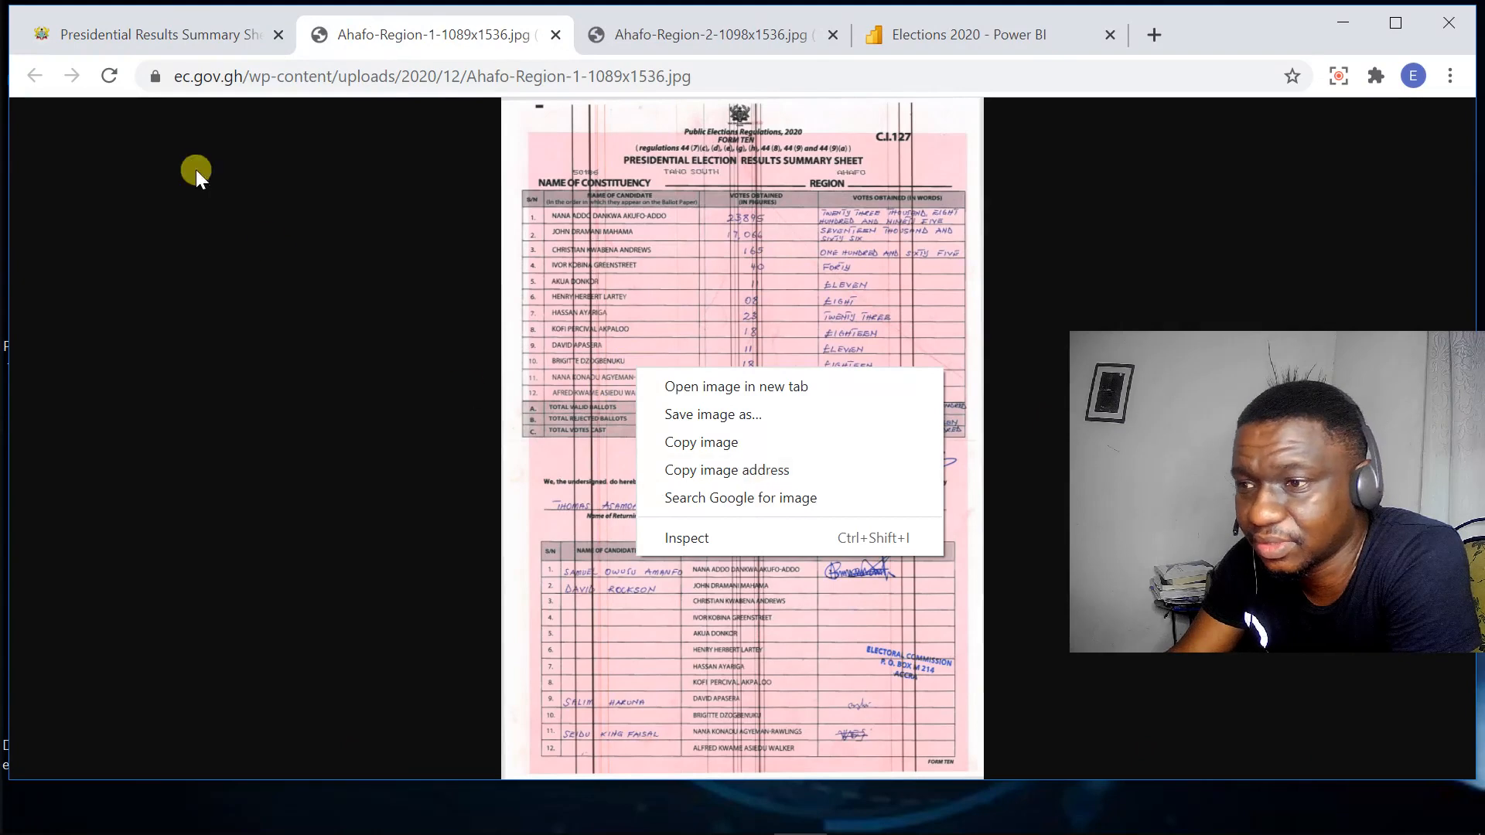
pyautogui.click(138, 44)
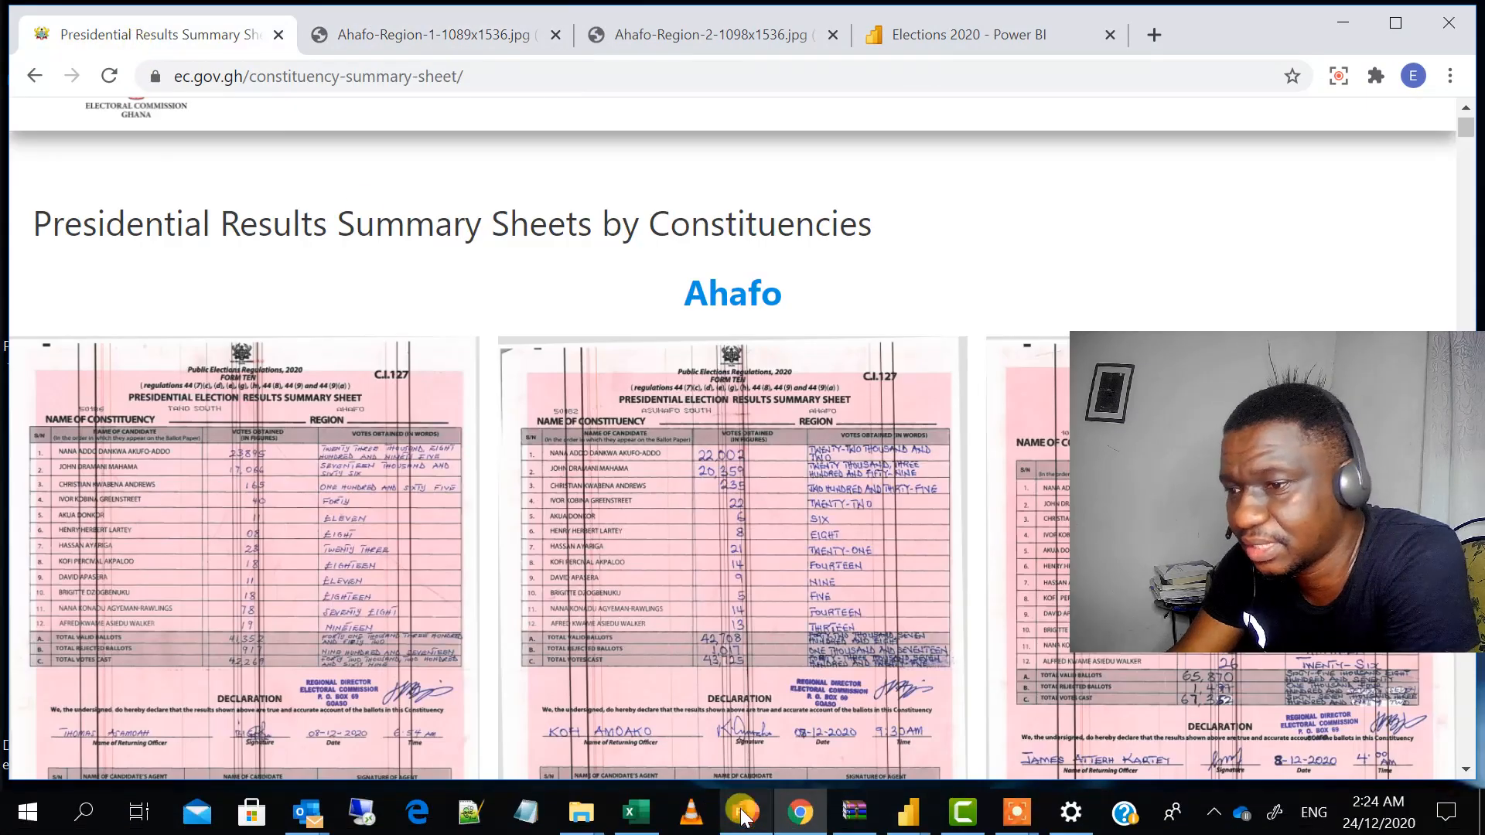
# Step: Switch to the EC 2020 workbook in Excel and review the links in its IMAGE URL column
pyautogui.click(719, 820)
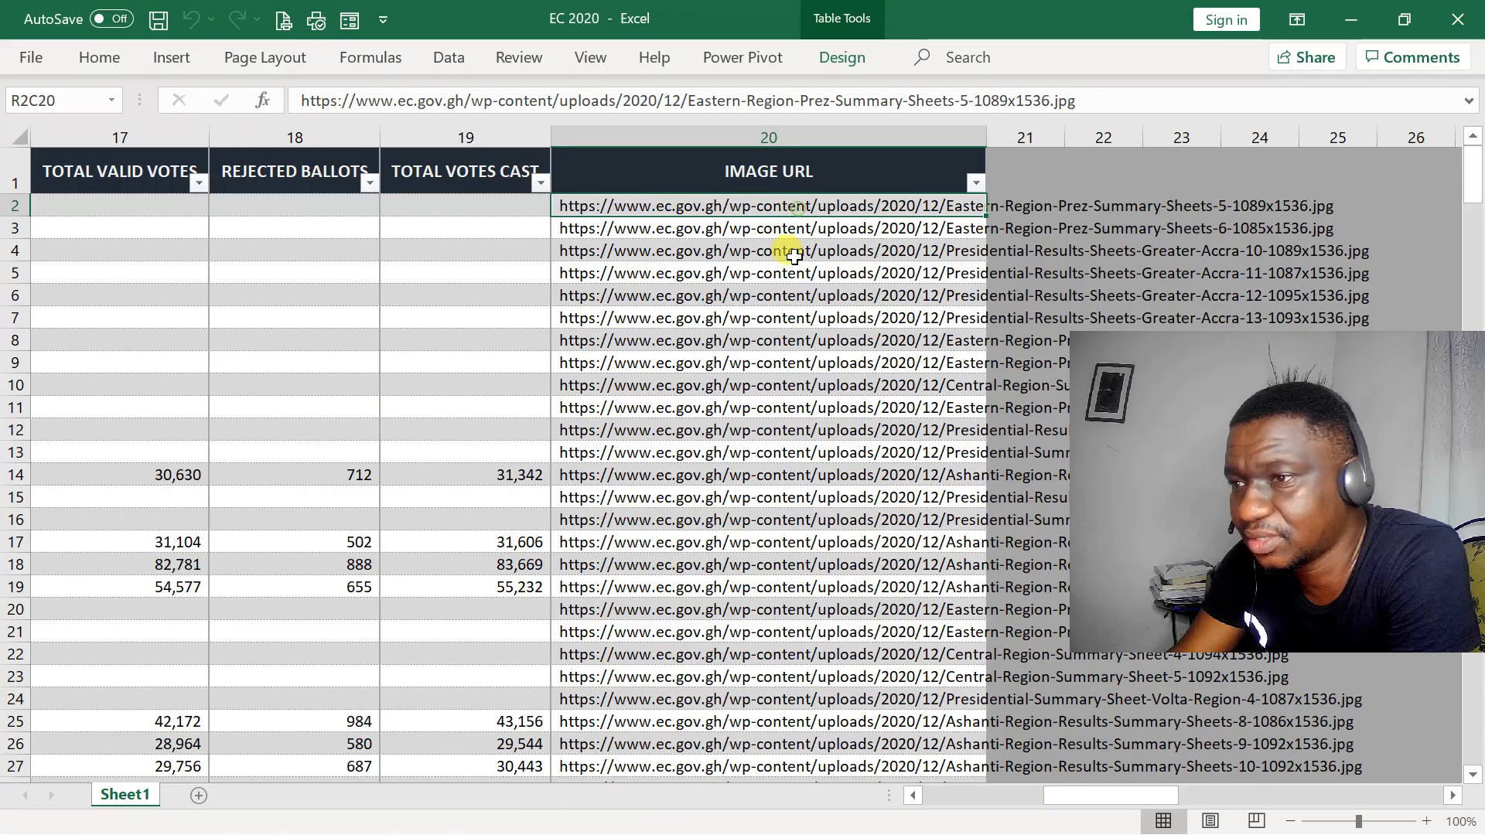
pyautogui.scroll(-4, 794, 257)
pyautogui.scroll(3, 835, 290)
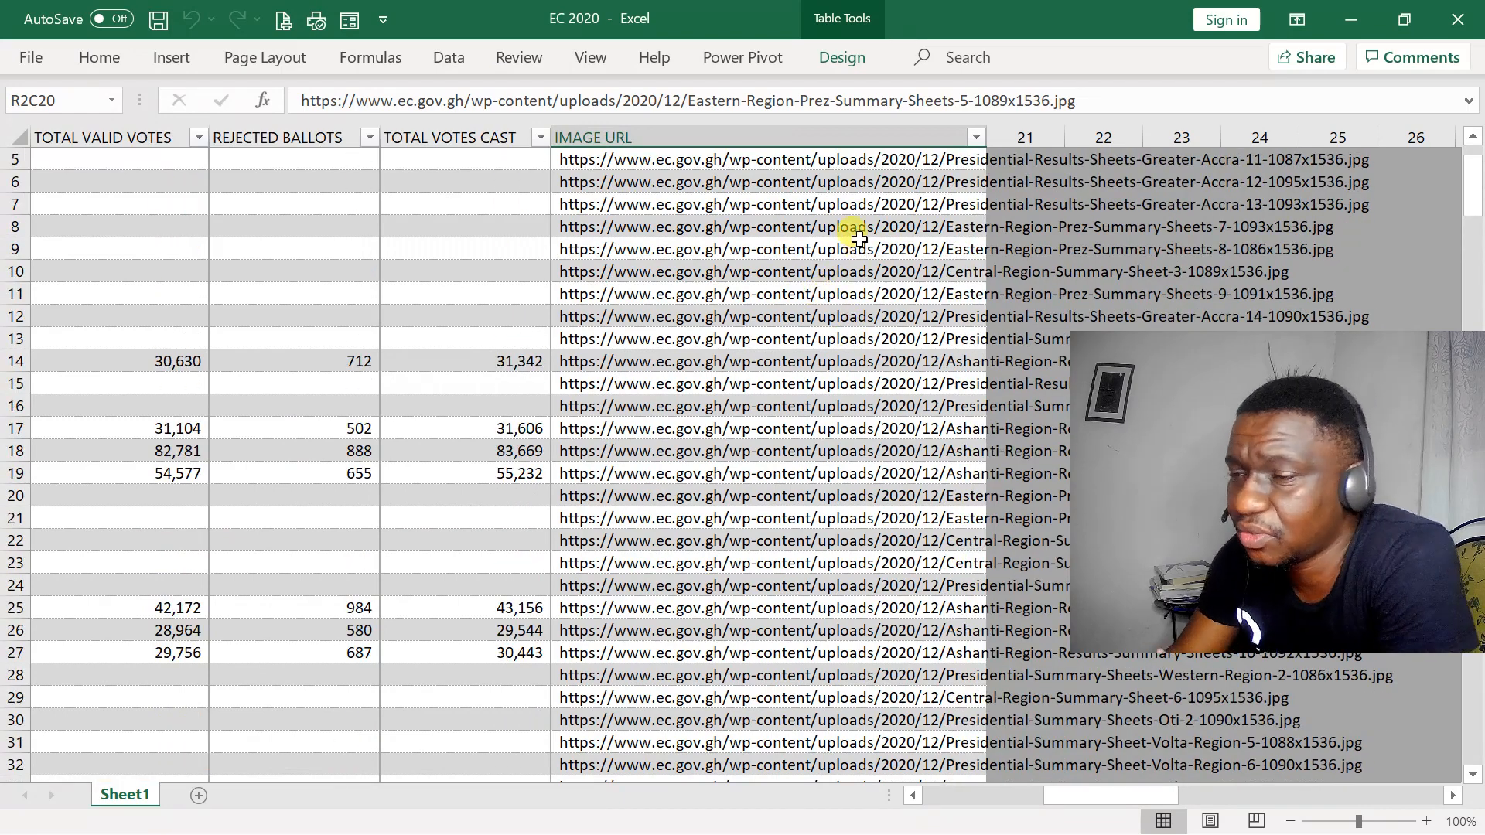
pyautogui.moveTo(1163, 796); pyautogui.dragTo(1003, 827)
pyautogui.click(1353, 23)
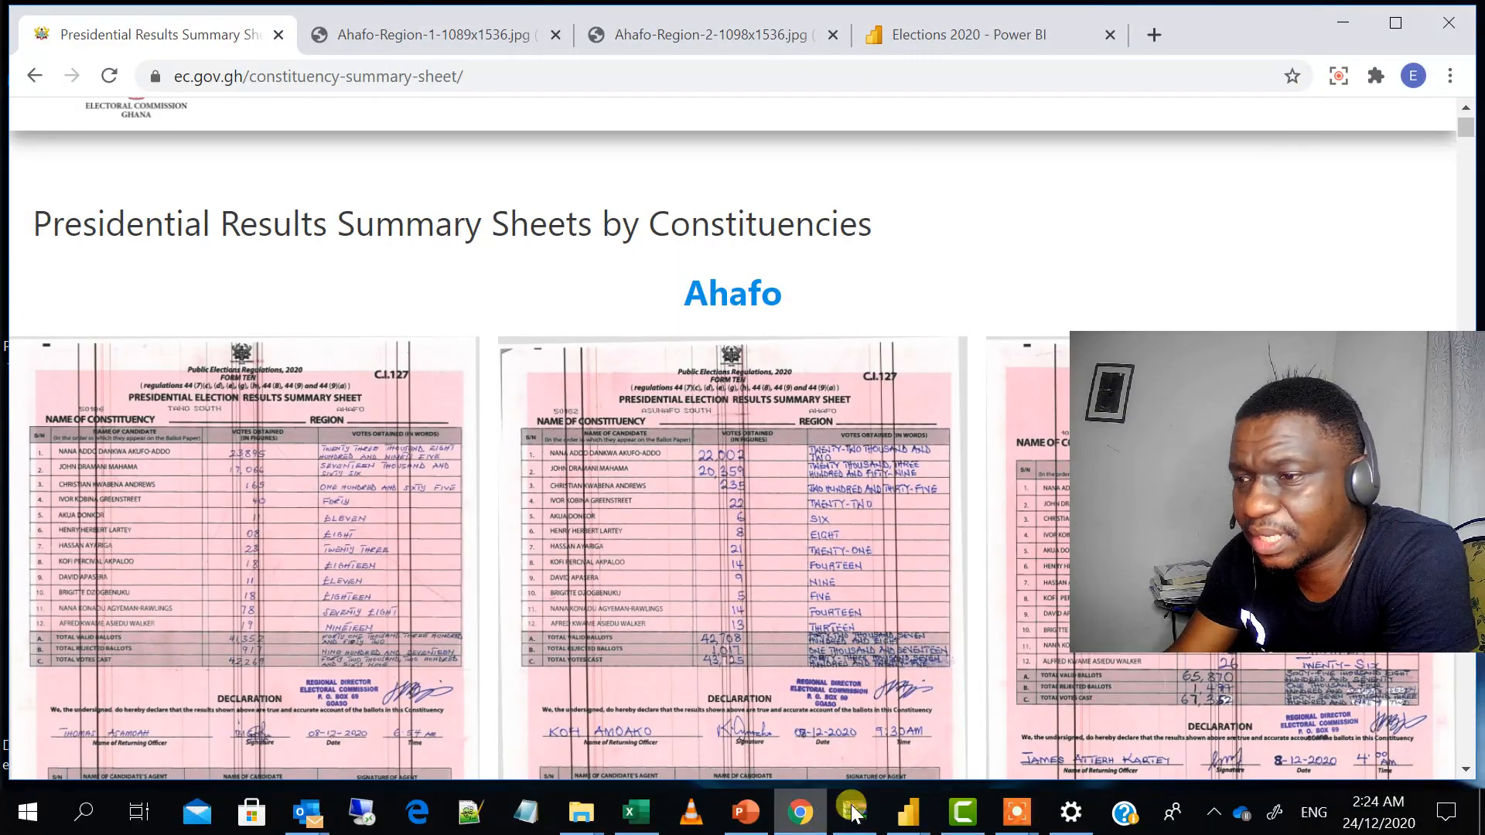
# Step: Switch to Power Query Editor, view the columns of the ELECTIONS - PRESIDENTIAL 2020 query, and close the editor with the changes applied
pyautogui.moveTo(907, 812)
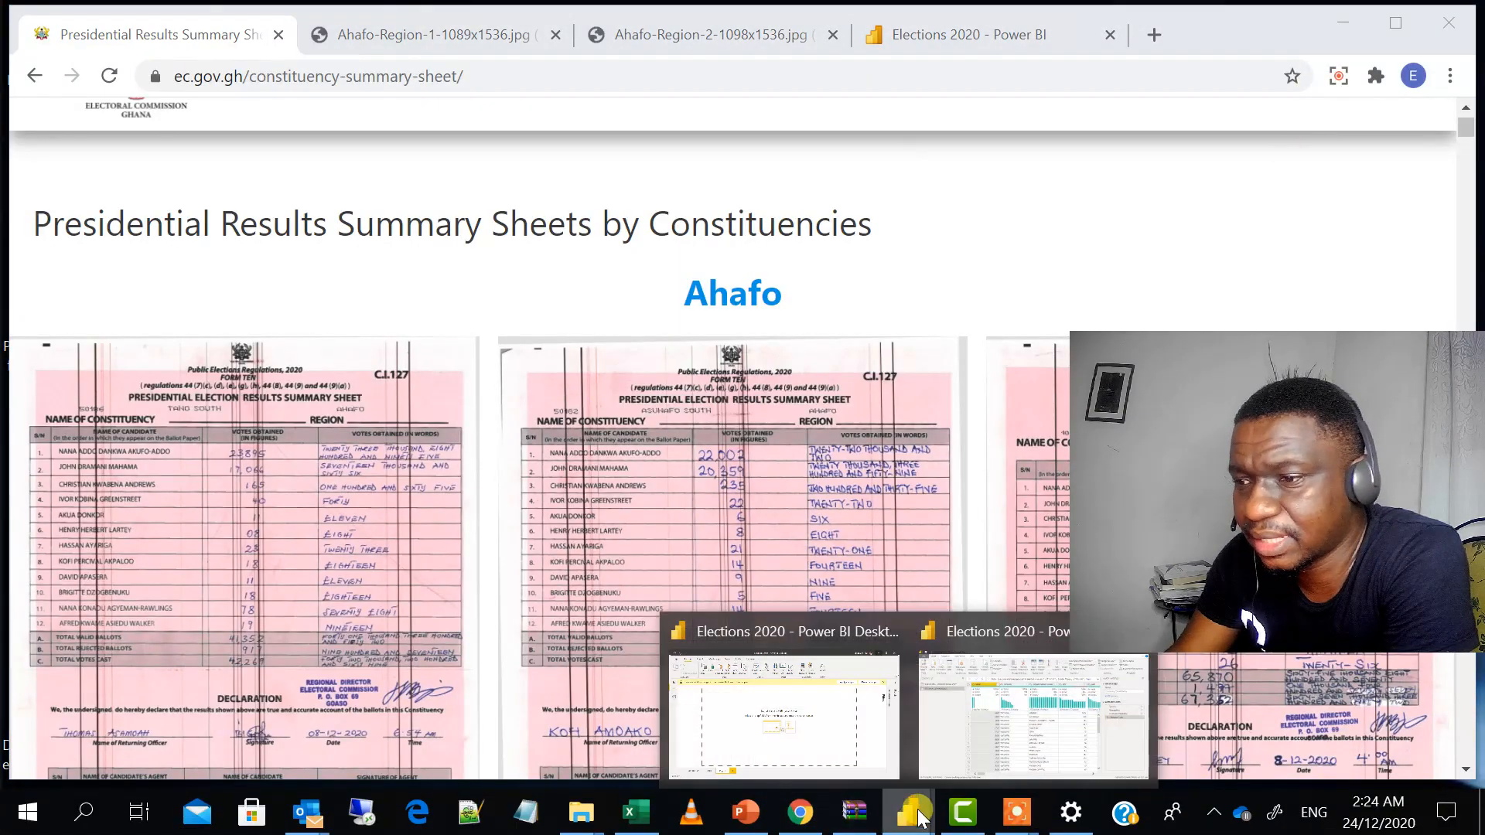
pyautogui.click(986, 768)
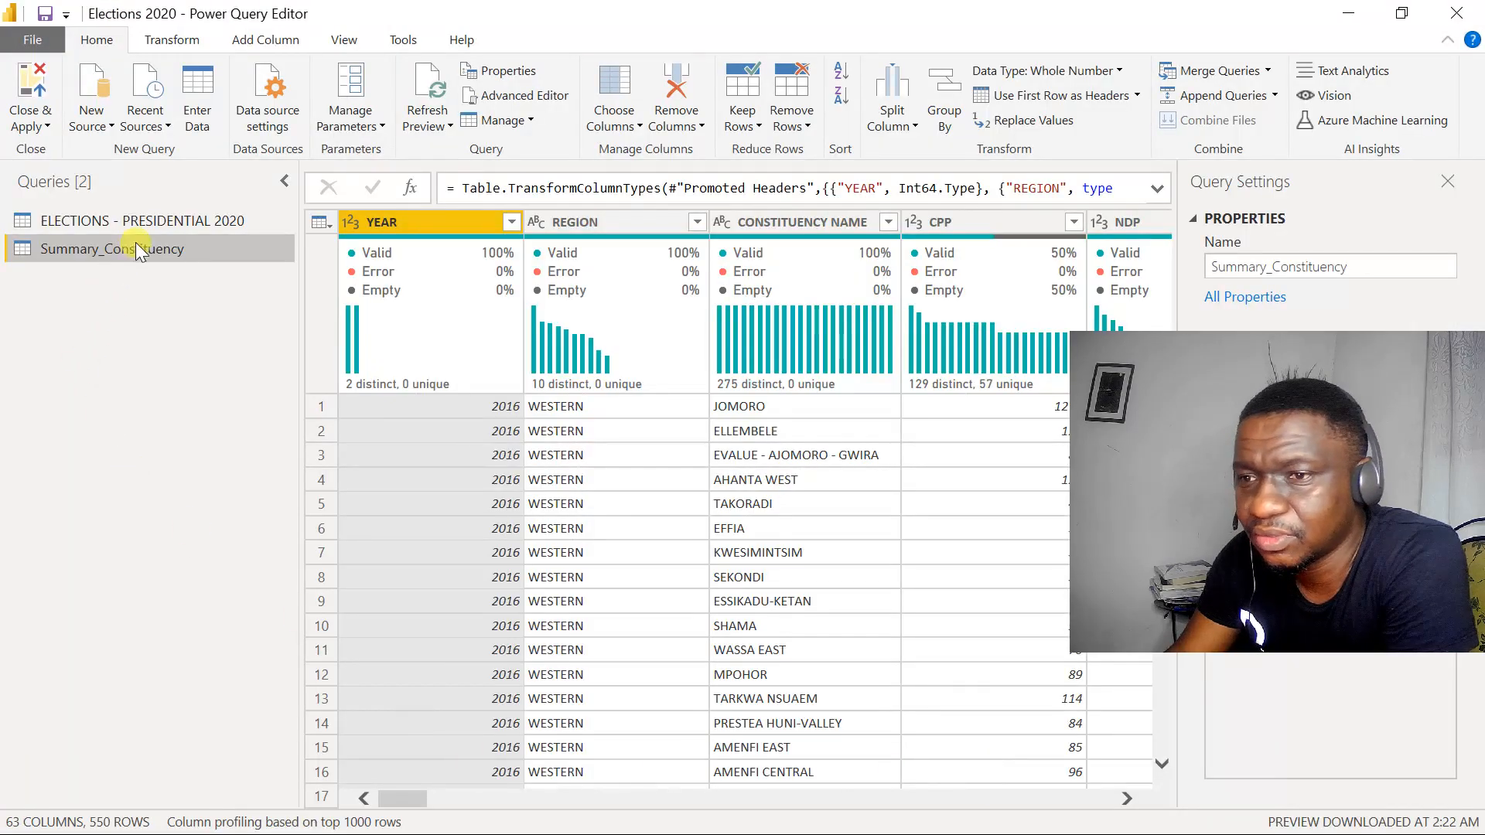
pyautogui.click(139, 222)
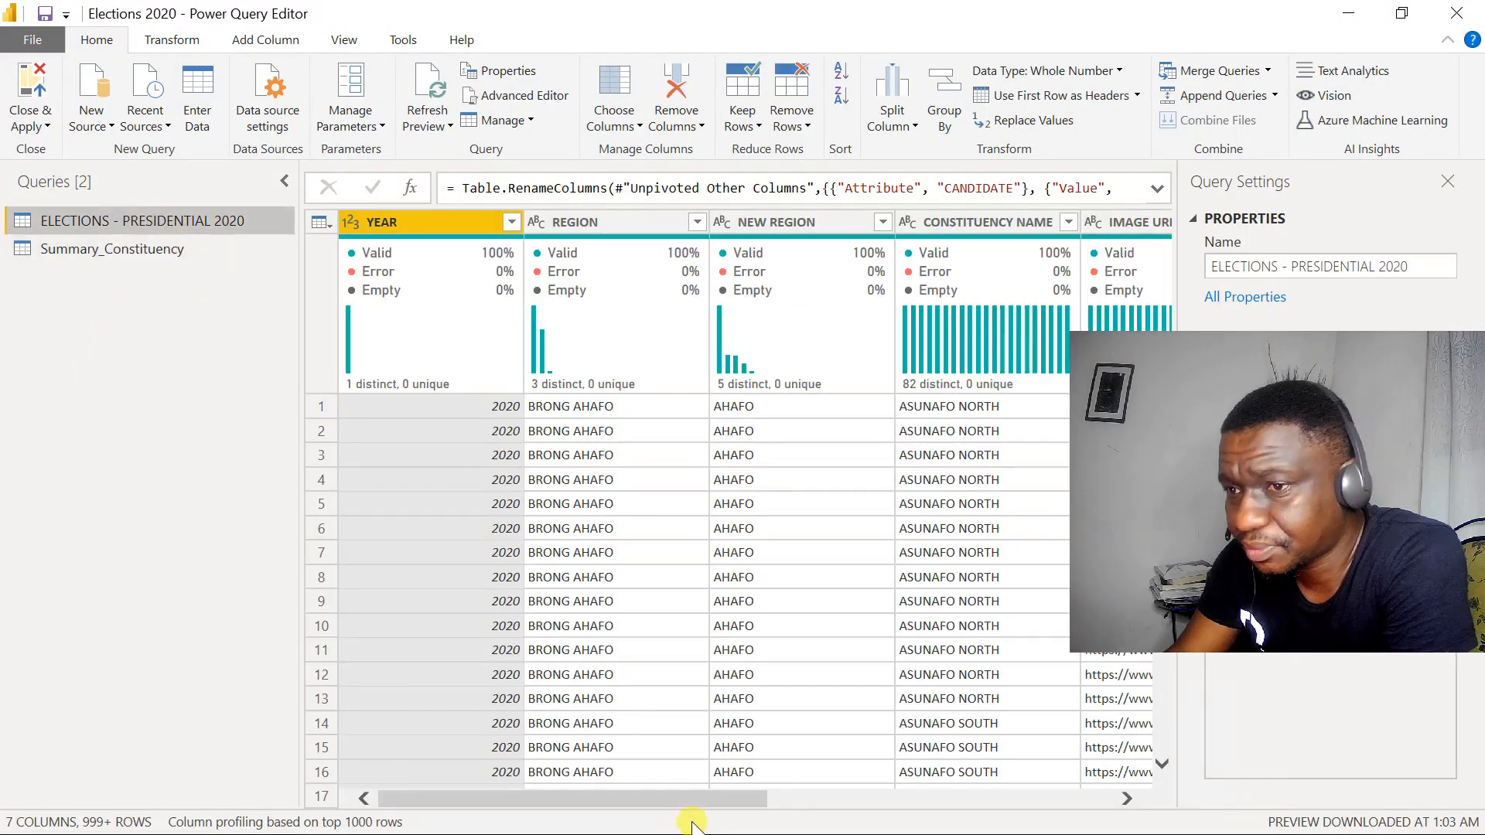
pyautogui.moveTo(650, 801); pyautogui.dragTo(911, 799)
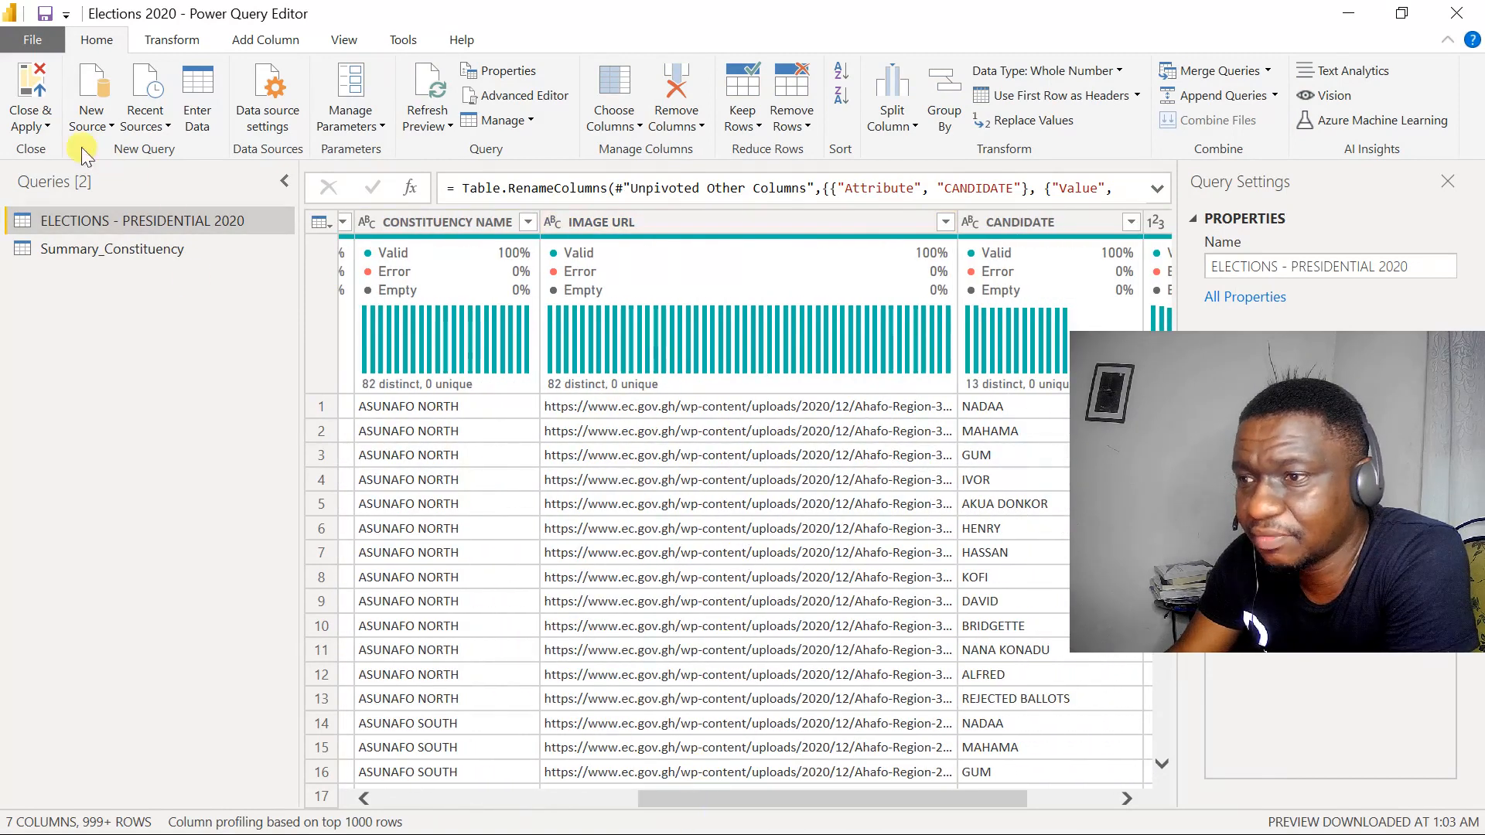
pyautogui.click(31, 128)
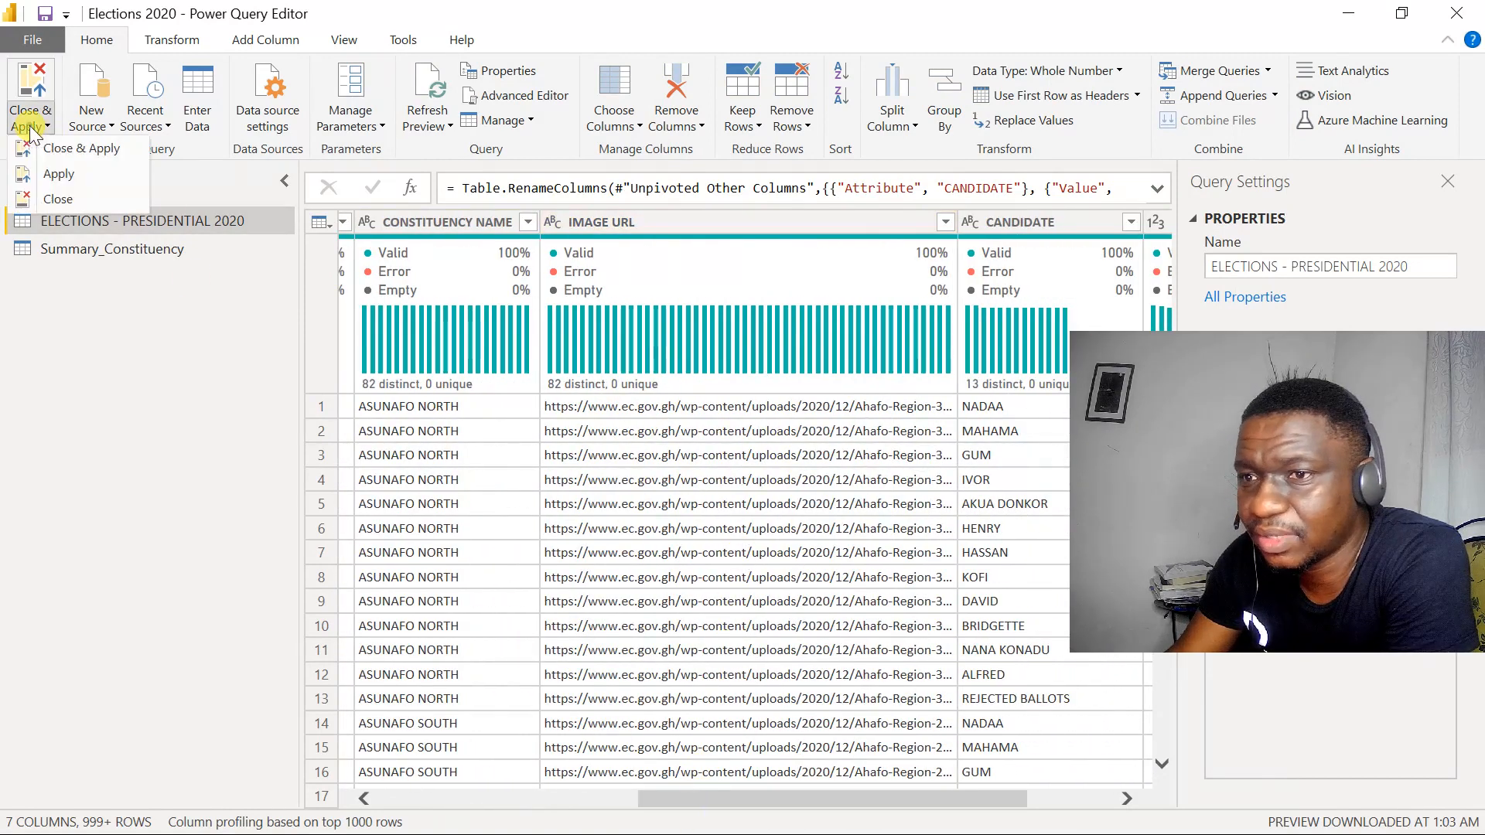
pyautogui.click(58, 152)
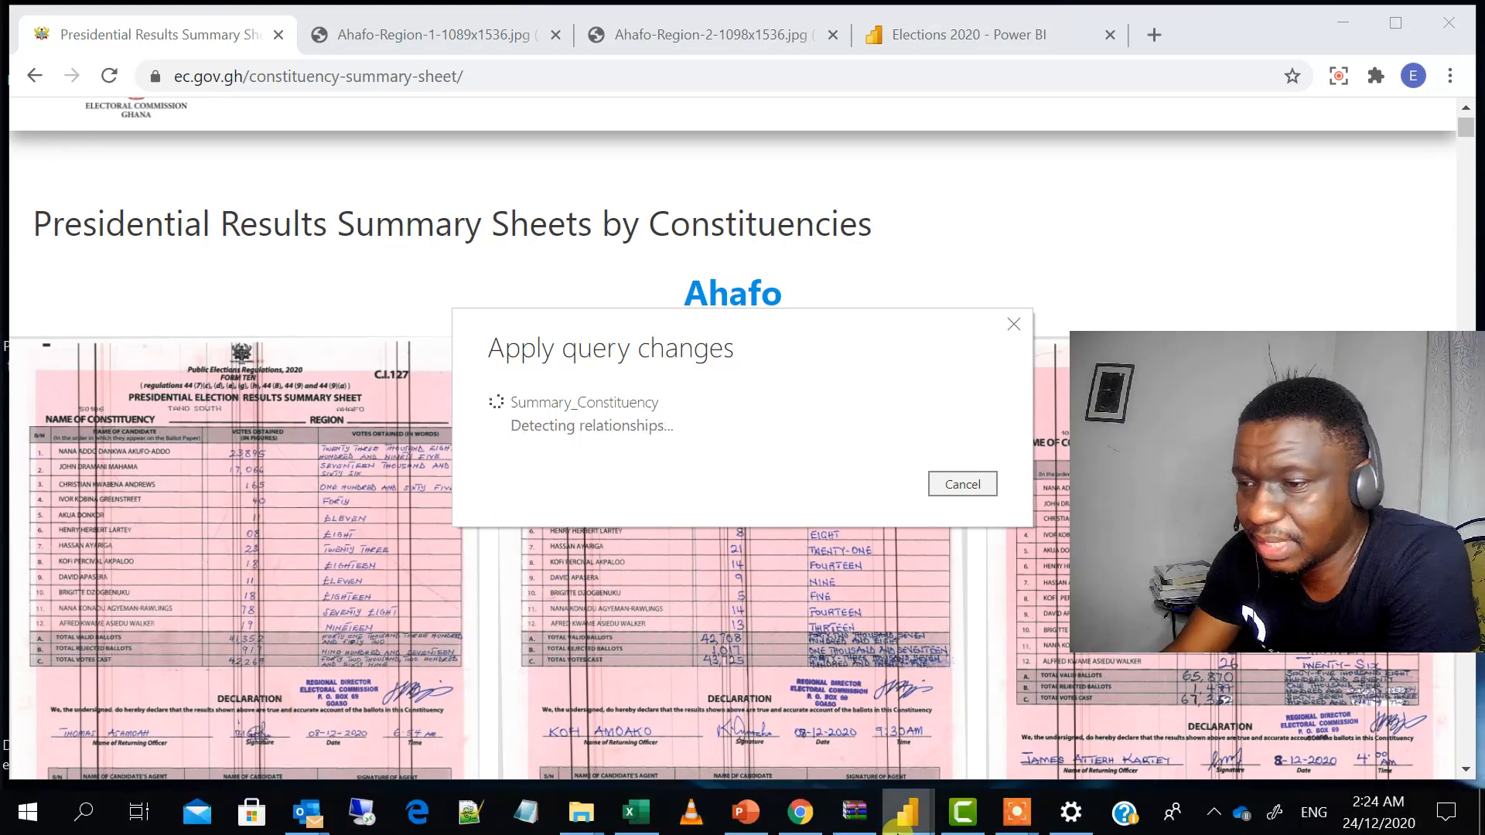
# Step: Switch to the Elections 2020 report in Power BI Desktop and show the fields of the ELECTIONS - PRESIDENTIAL 2020 table
pyautogui.click(913, 820)
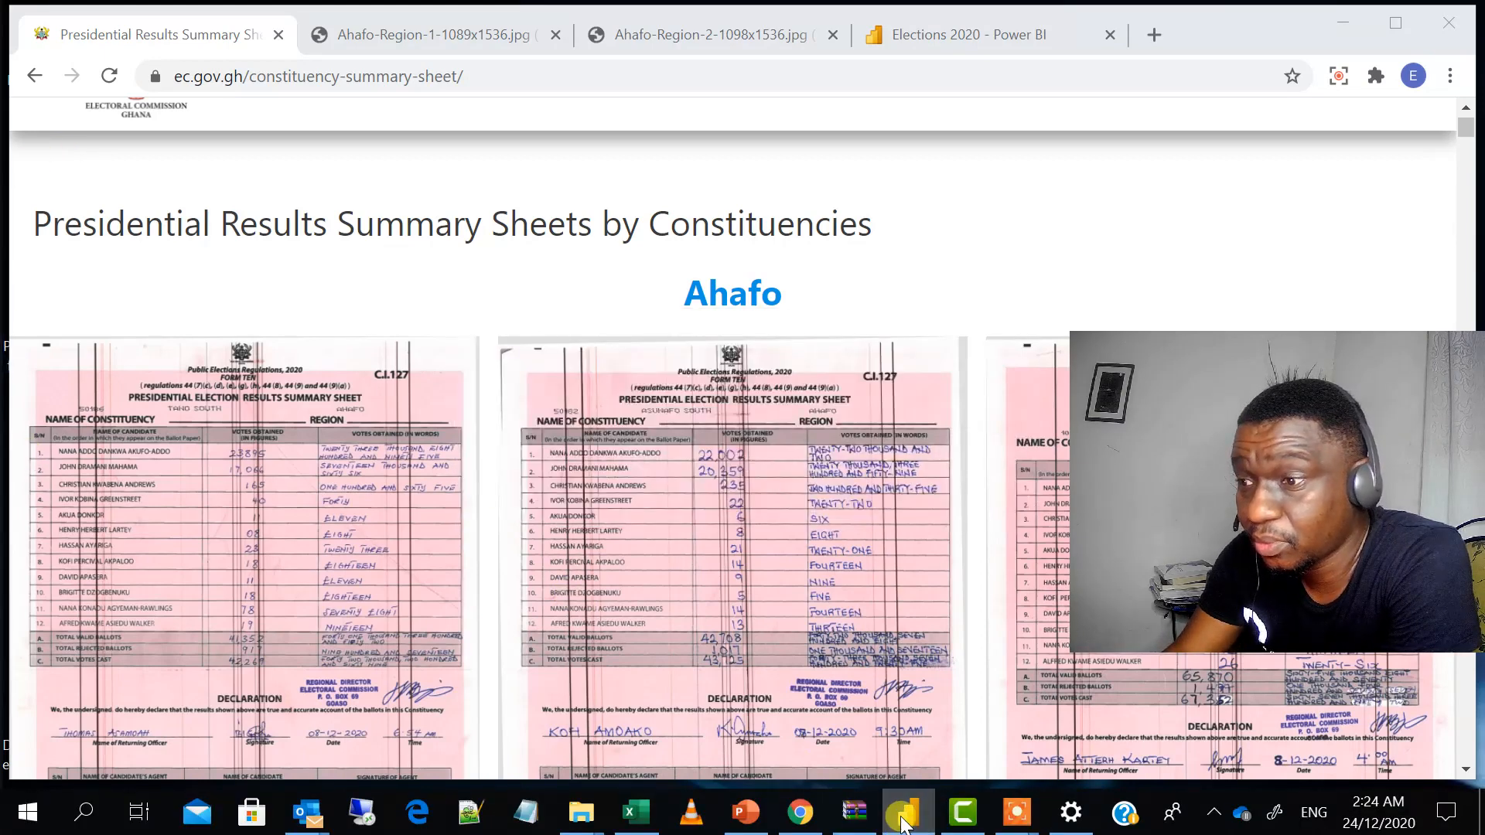
pyautogui.click(1346, 19)
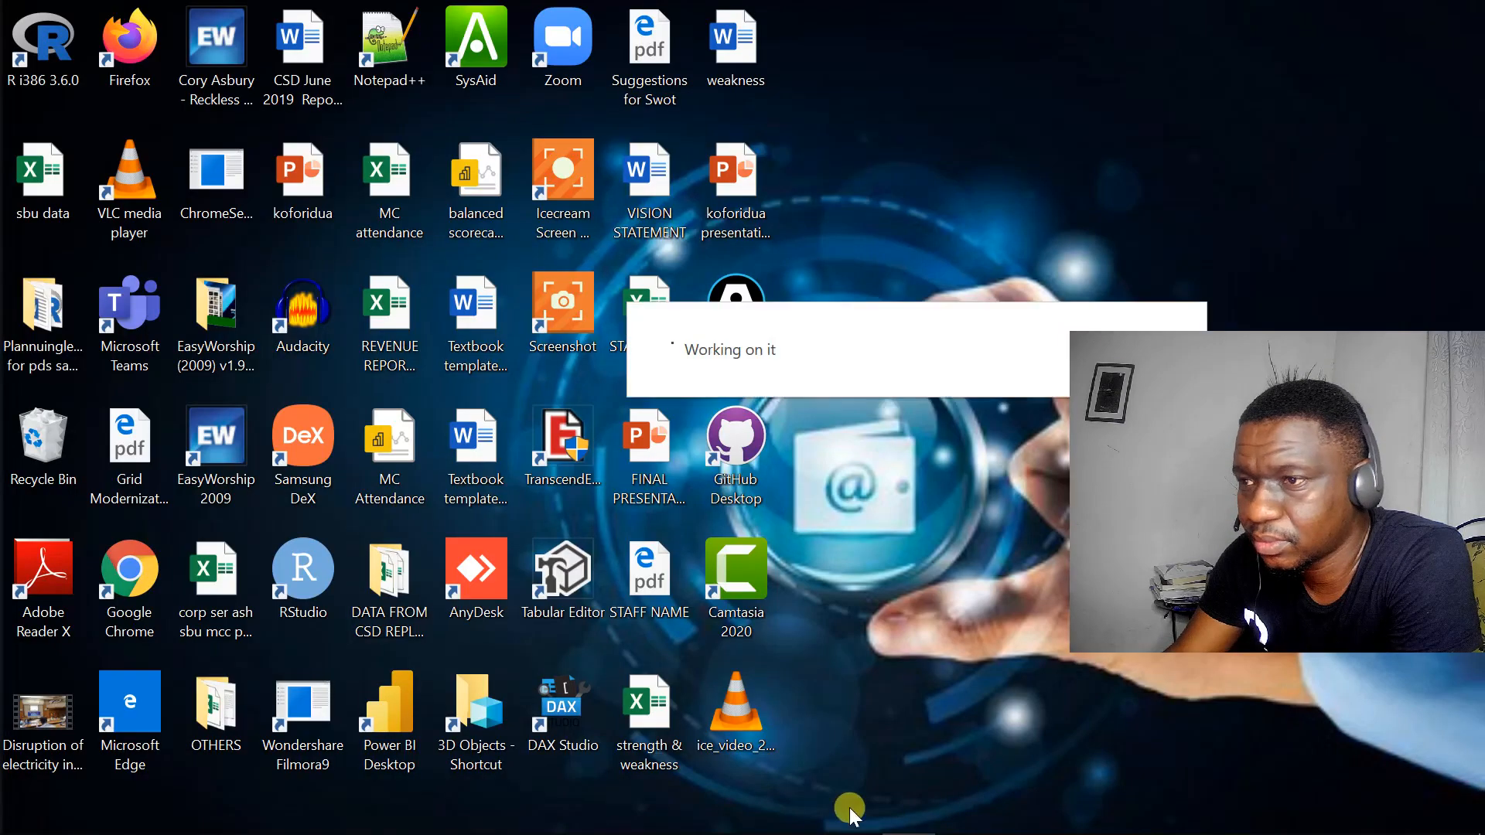
pyautogui.click(925, 821)
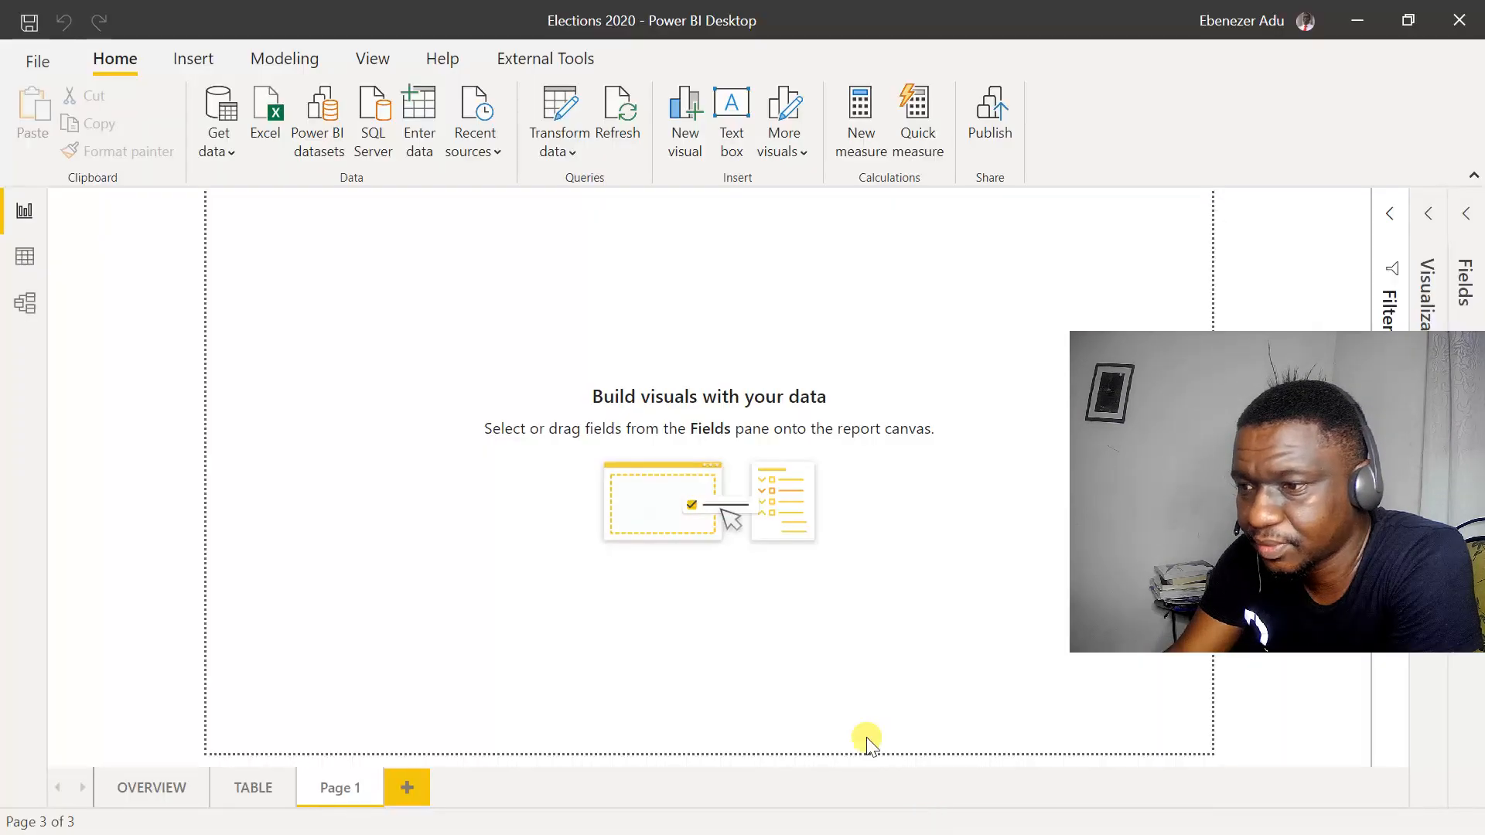
pyautogui.click(1458, 226)
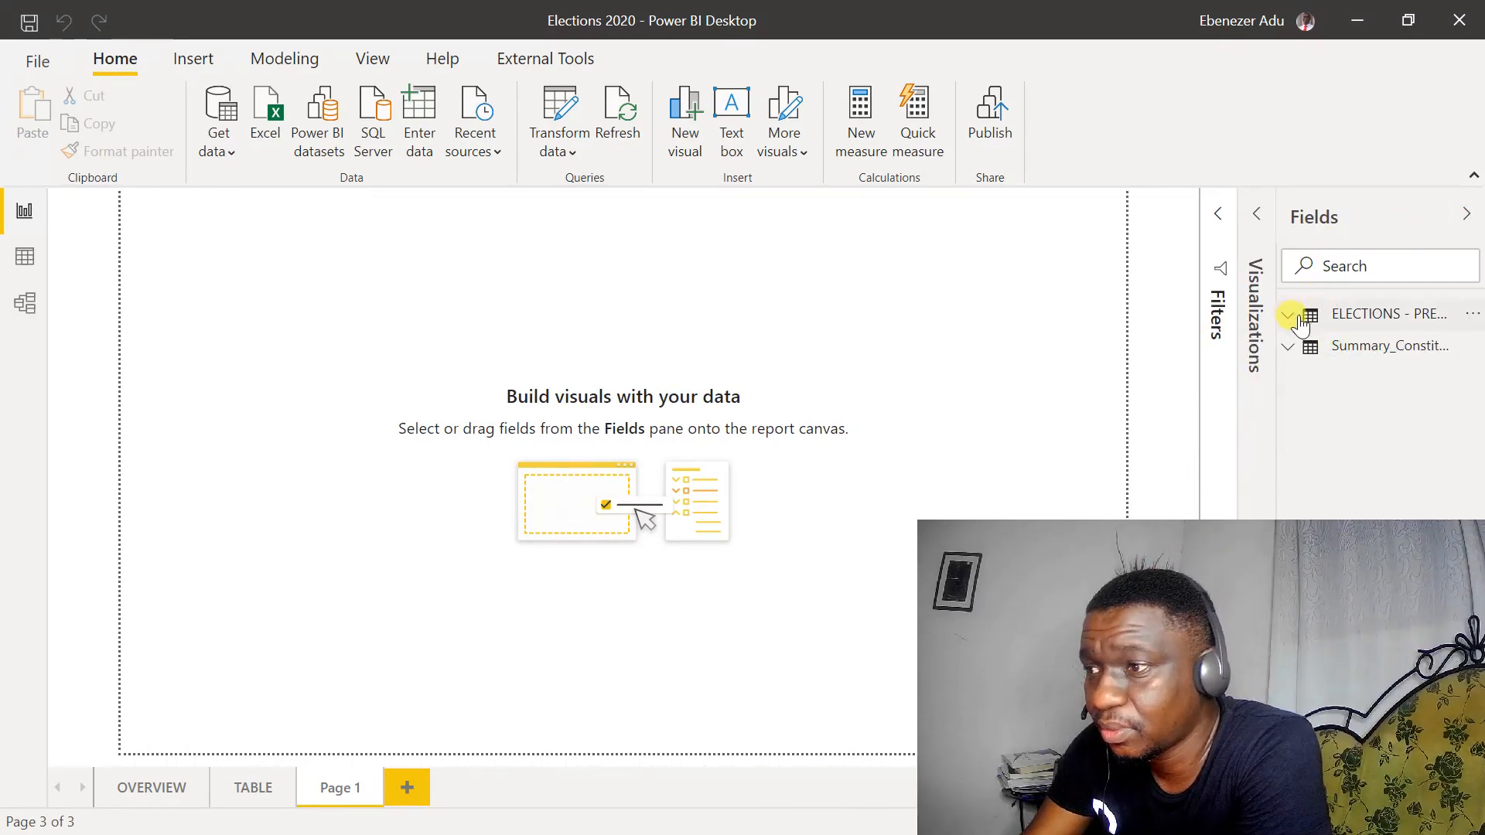
pyautogui.click(1293, 317)
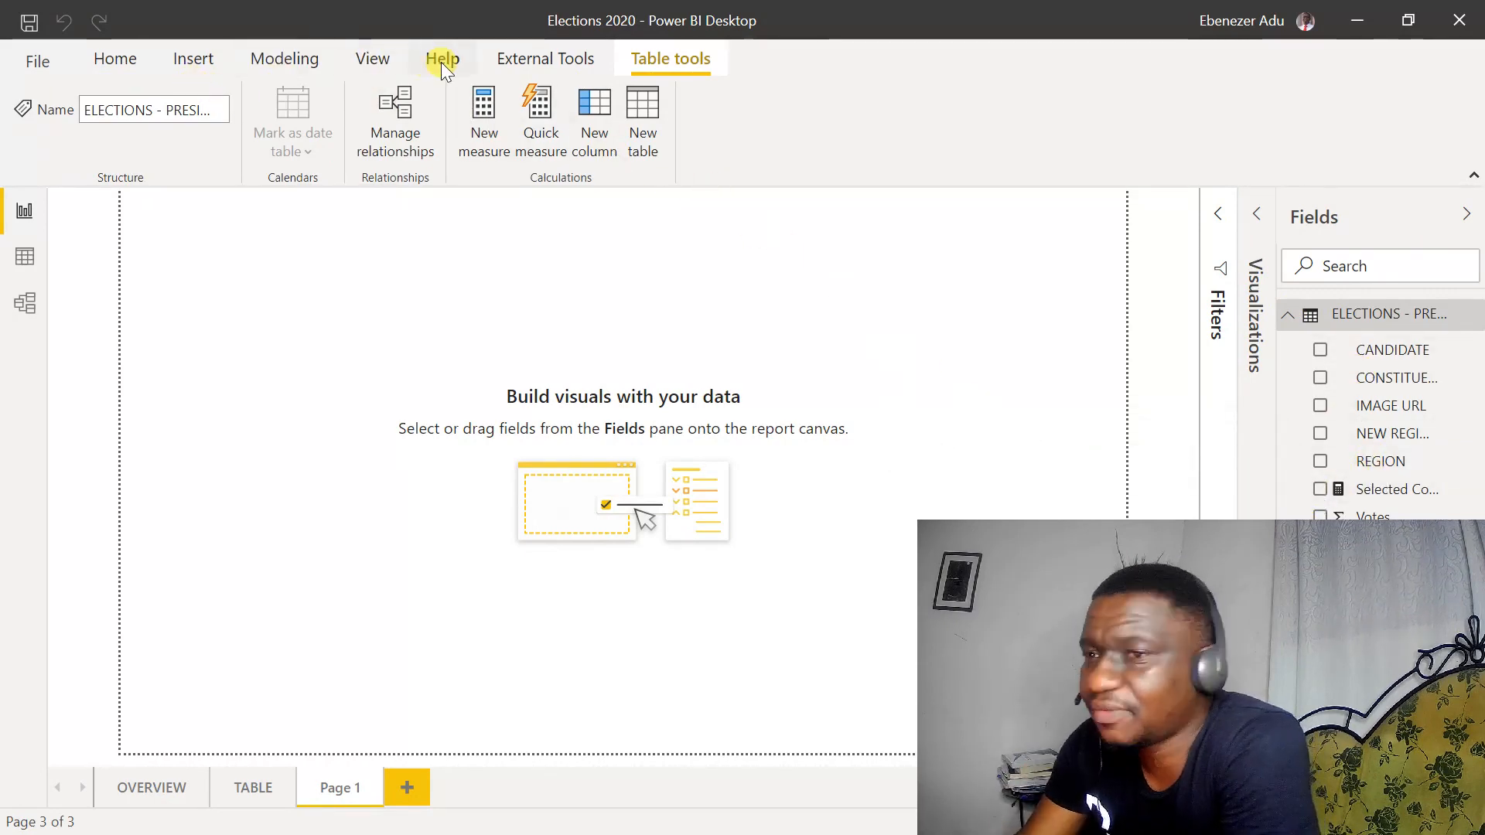
# Step: Insert the picture download (28) from the Downloads folder on Page 1, then enlarge it and place it near the page's middle
pyautogui.click(123, 60)
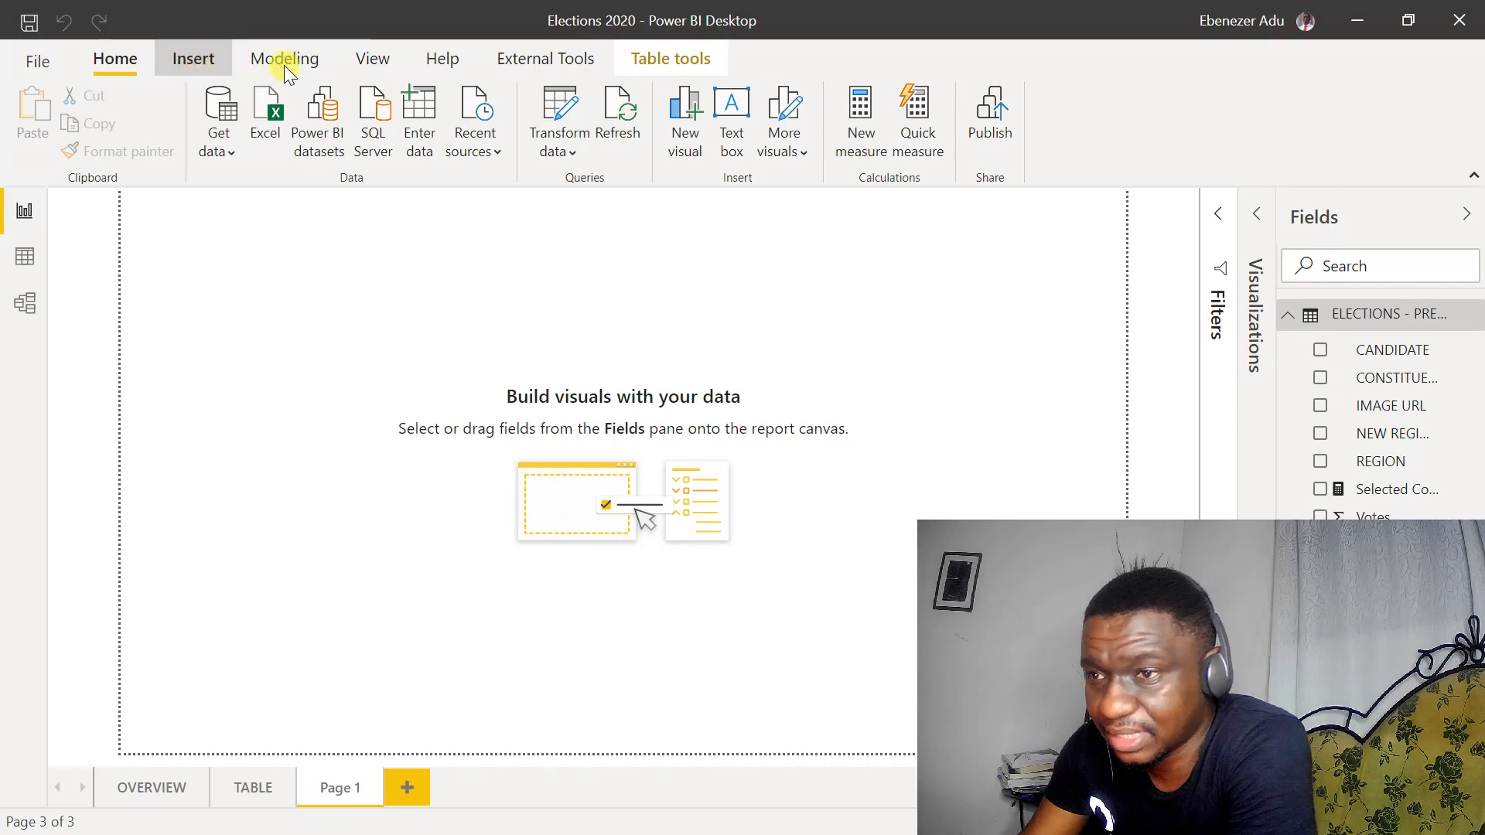
pyautogui.click(193, 59)
pyautogui.click(757, 110)
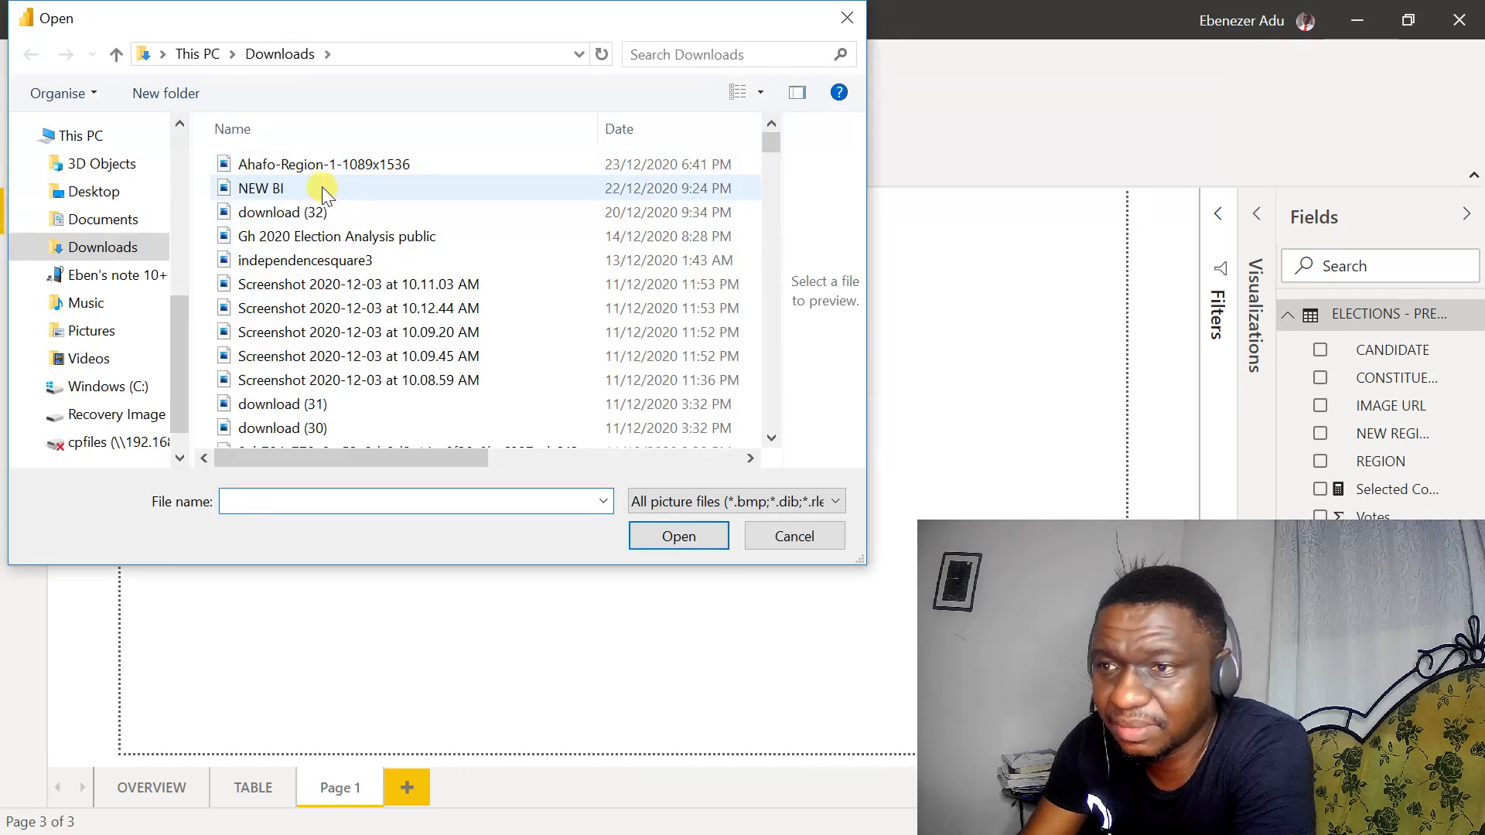
pyautogui.click(282, 231)
pyautogui.scroll(-2, 291, 251)
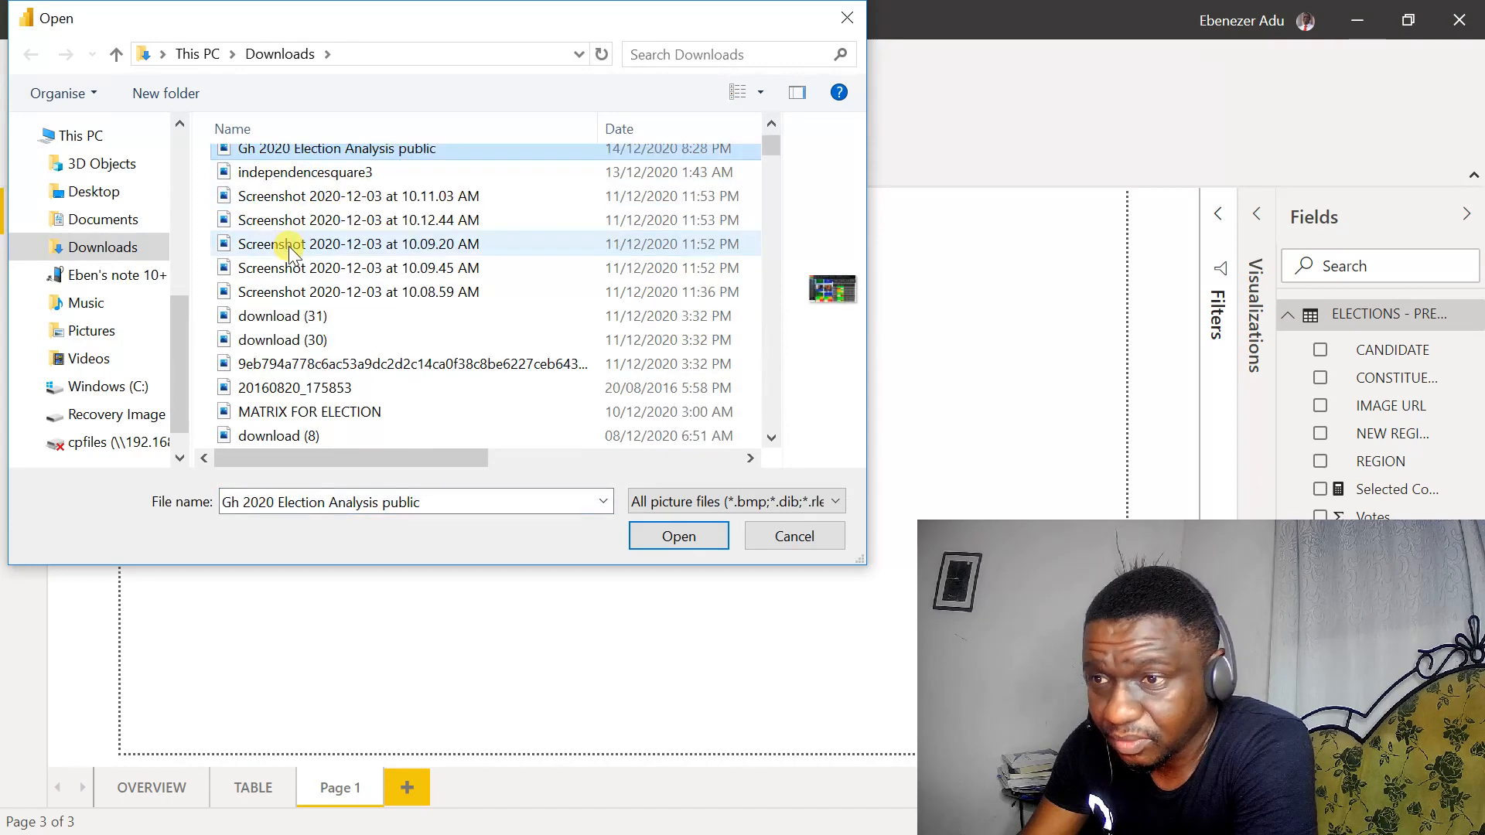
pyautogui.click(292, 245)
pyautogui.click(298, 340)
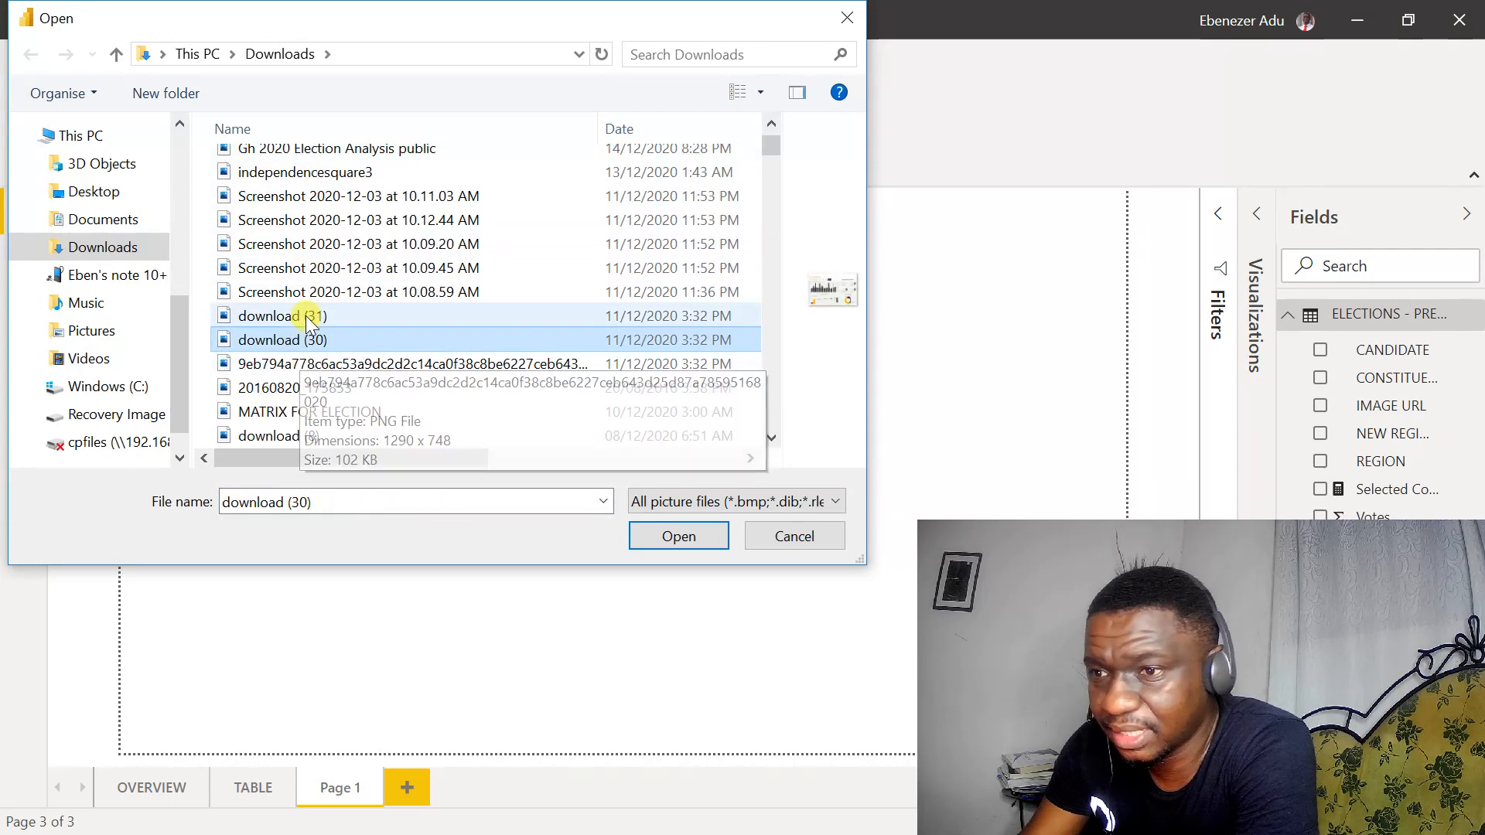
pyautogui.click(309, 317)
pyautogui.scroll(-2, 308, 315)
pyautogui.click(330, 342)
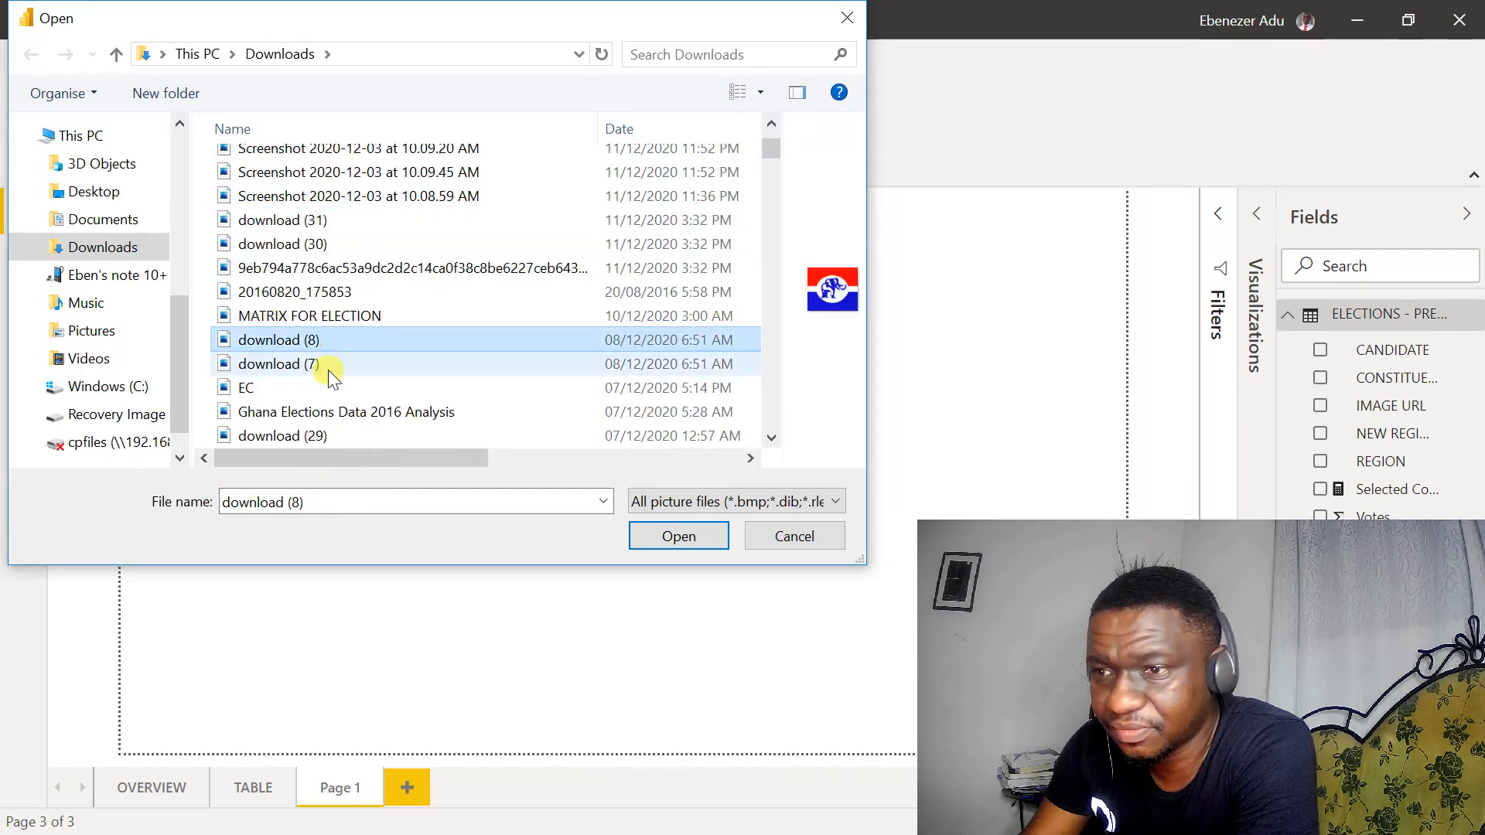
pyautogui.click(329, 369)
pyautogui.click(321, 389)
pyautogui.click(308, 415)
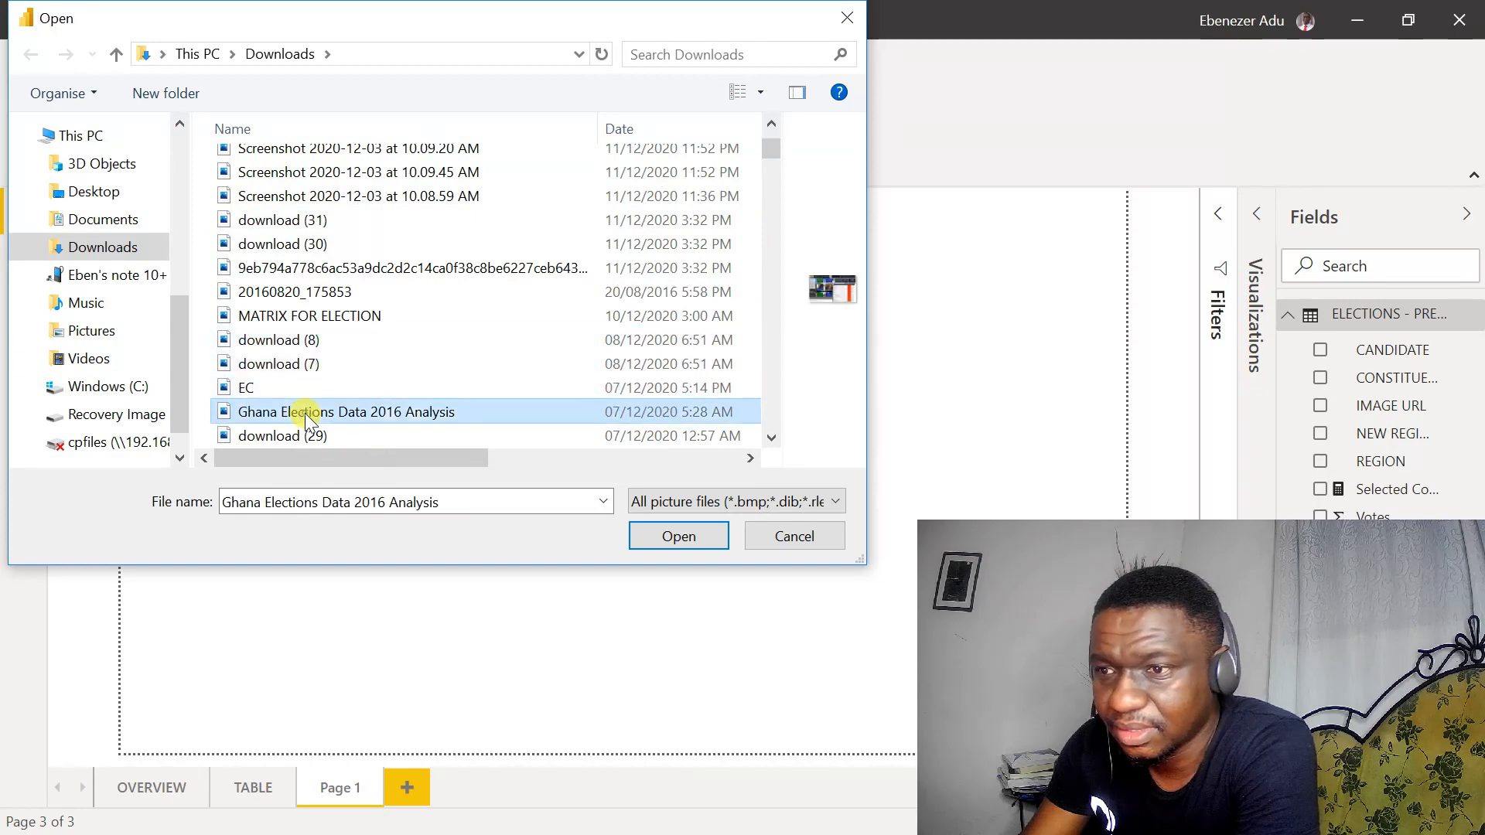
pyautogui.press('Down')
pyautogui.press('Down')
pyautogui.press('Down')
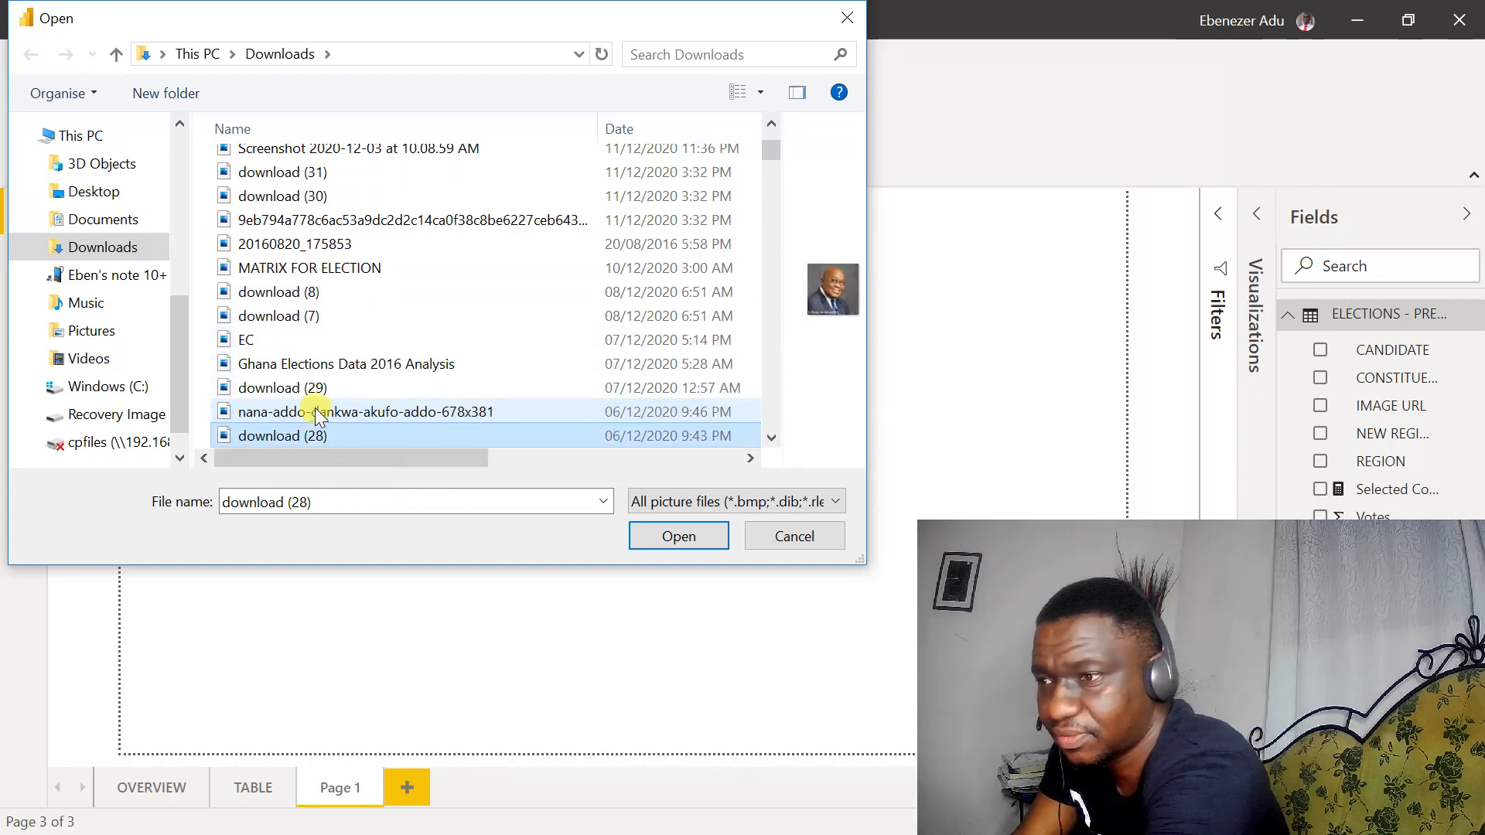
pyautogui.click(679, 530)
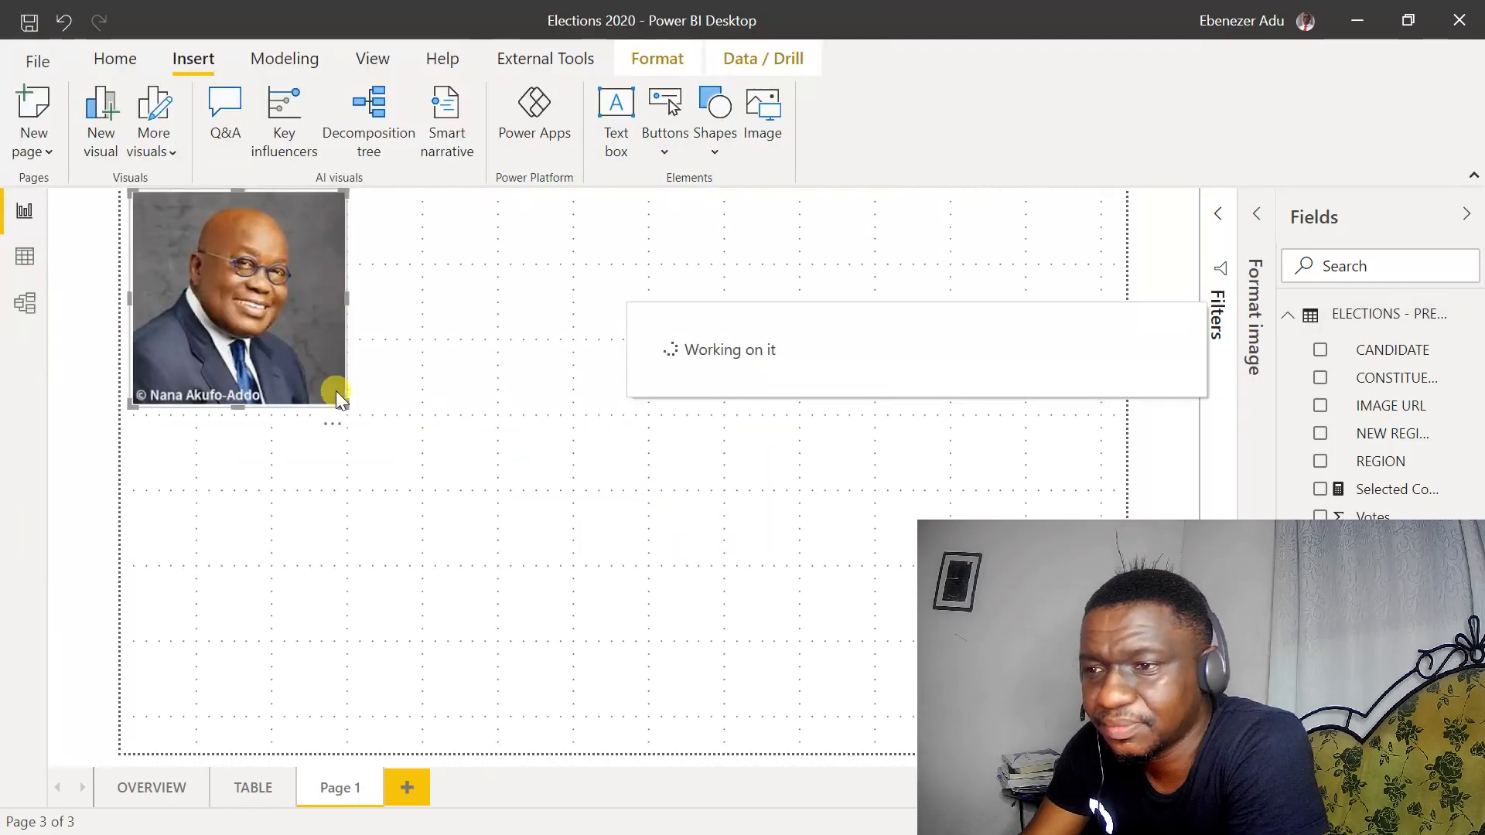
pyautogui.moveTo(390, 393); pyautogui.dragTo(616, 511)
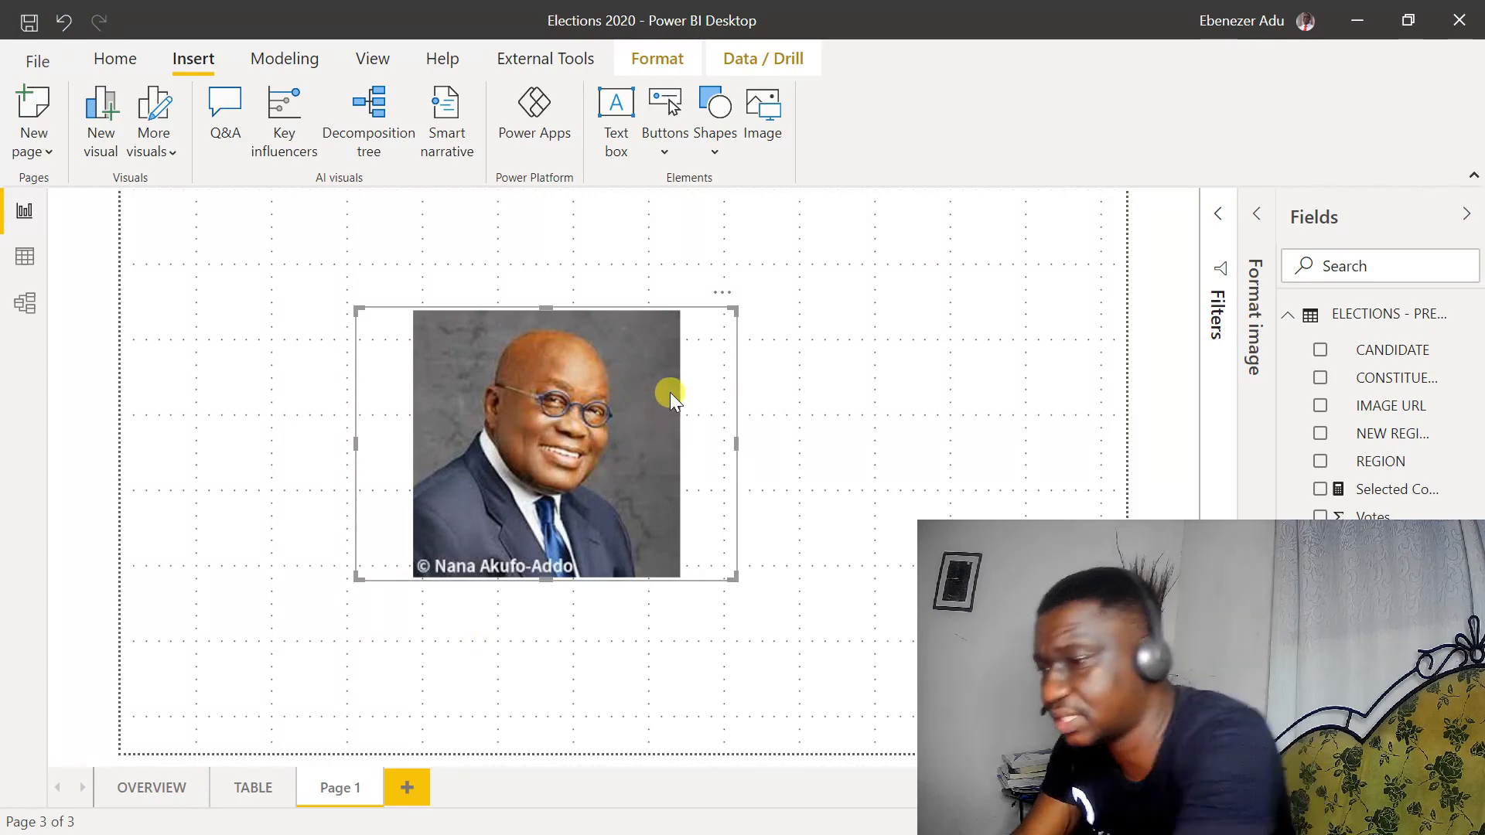
# Step: Delete the inserted picture from Page 1 and add a constituency name slicer along the canvas's left edge
pyautogui.press('Delete')
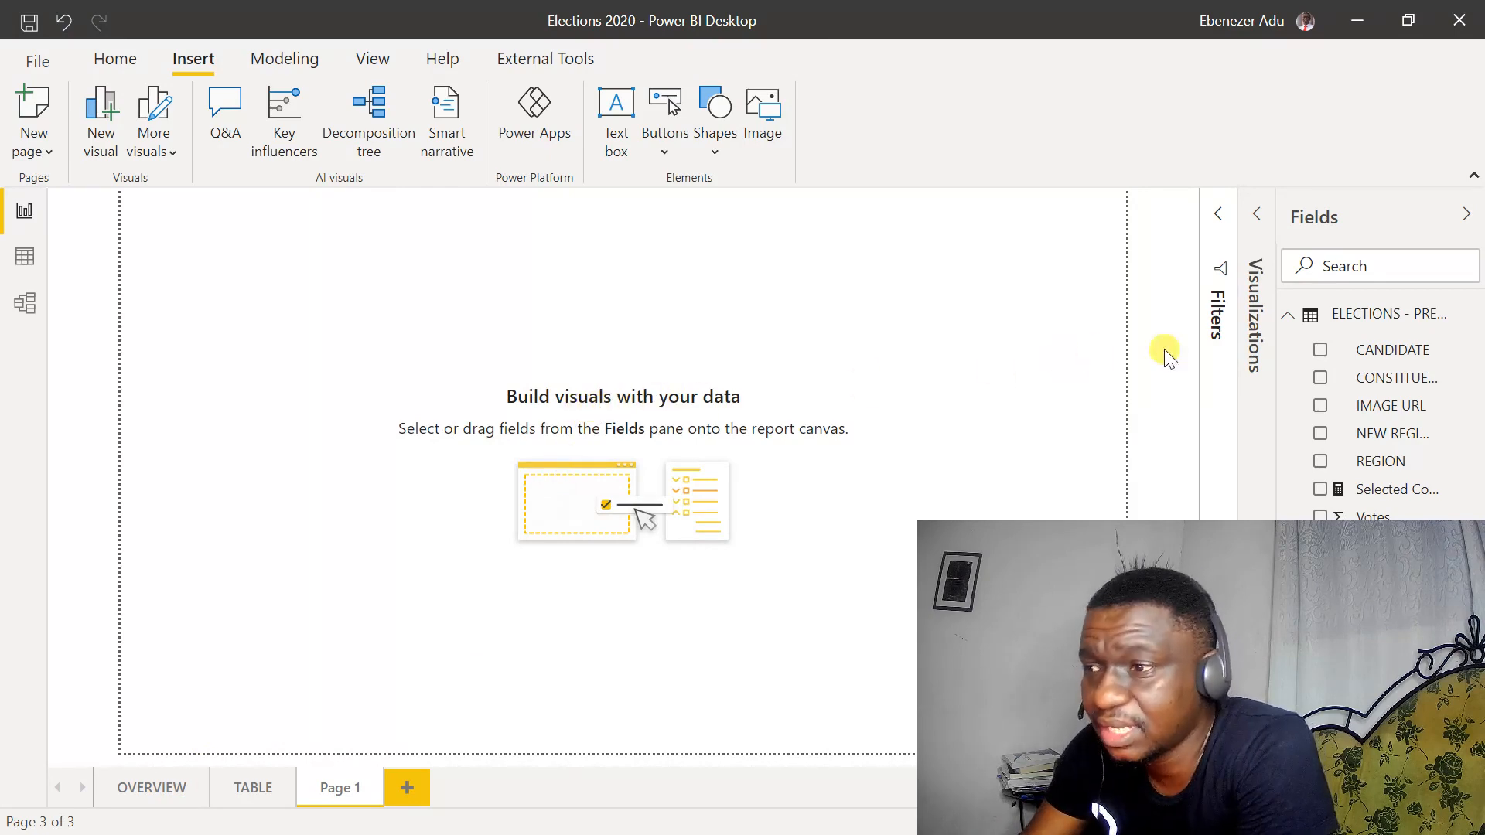
pyautogui.click(1258, 215)
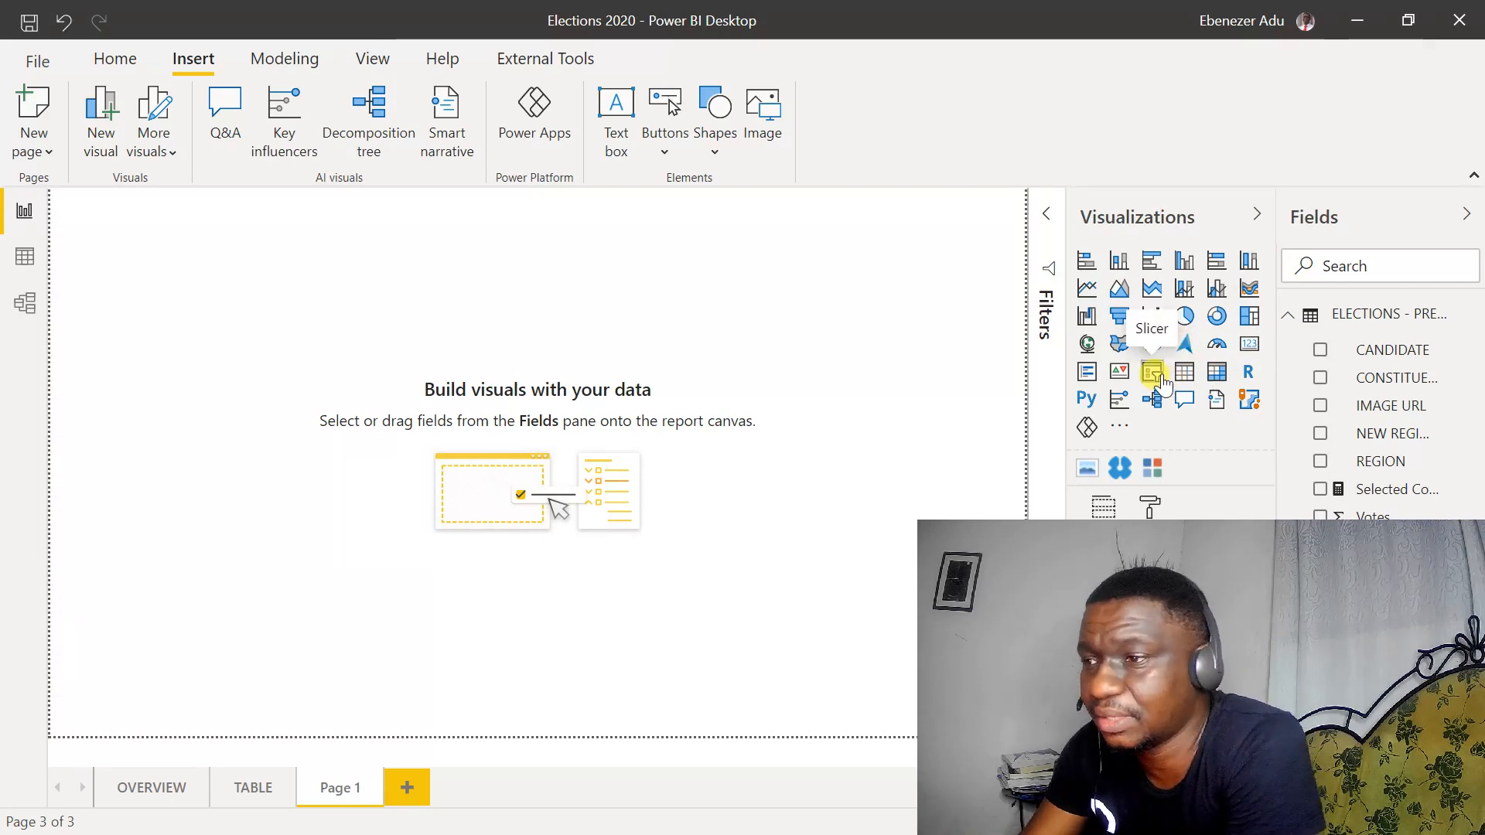
pyautogui.click(1152, 372)
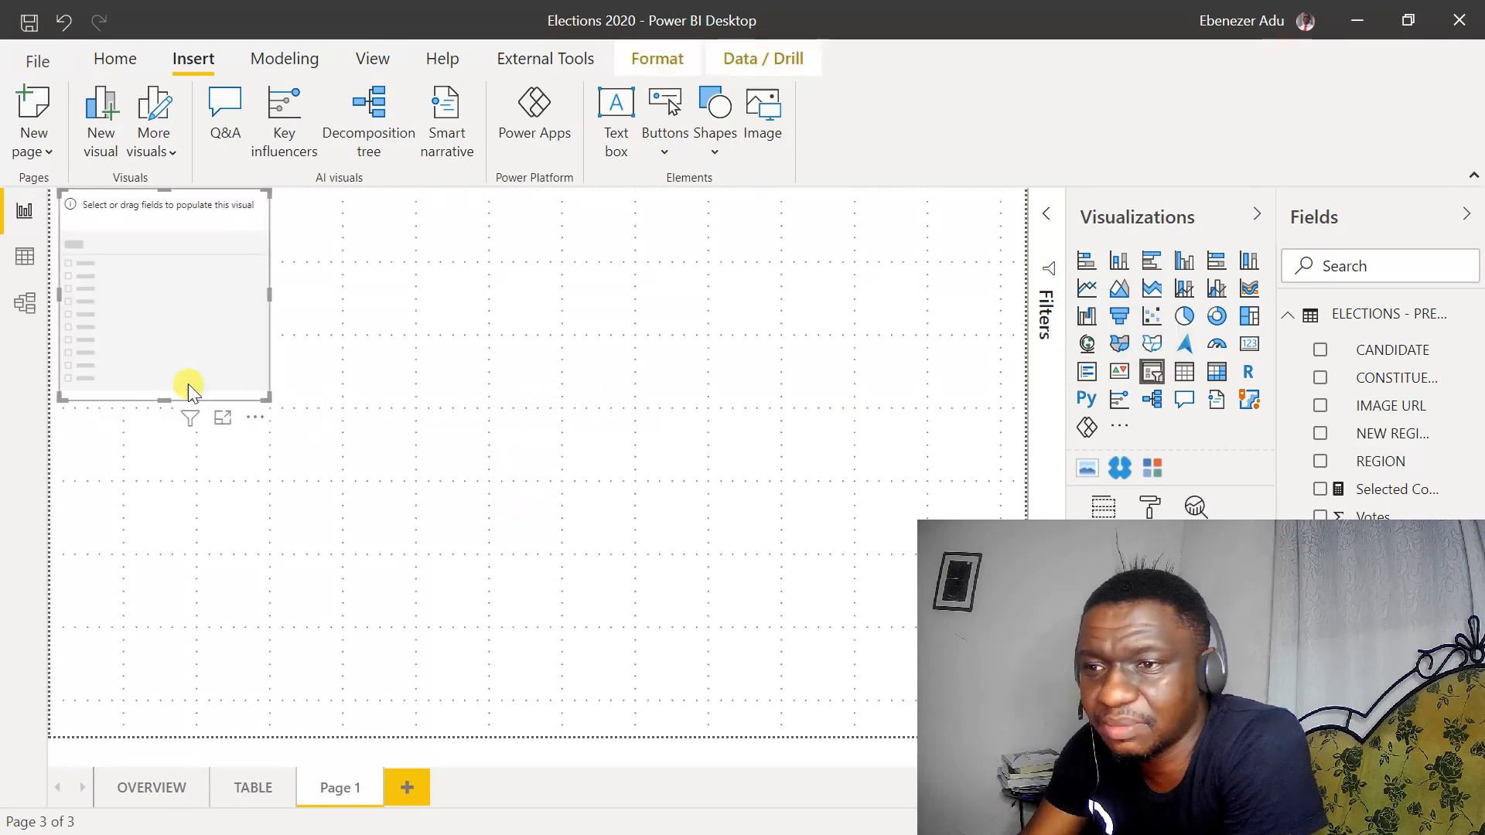
pyautogui.moveTo(188, 387); pyautogui.dragTo(155, 515)
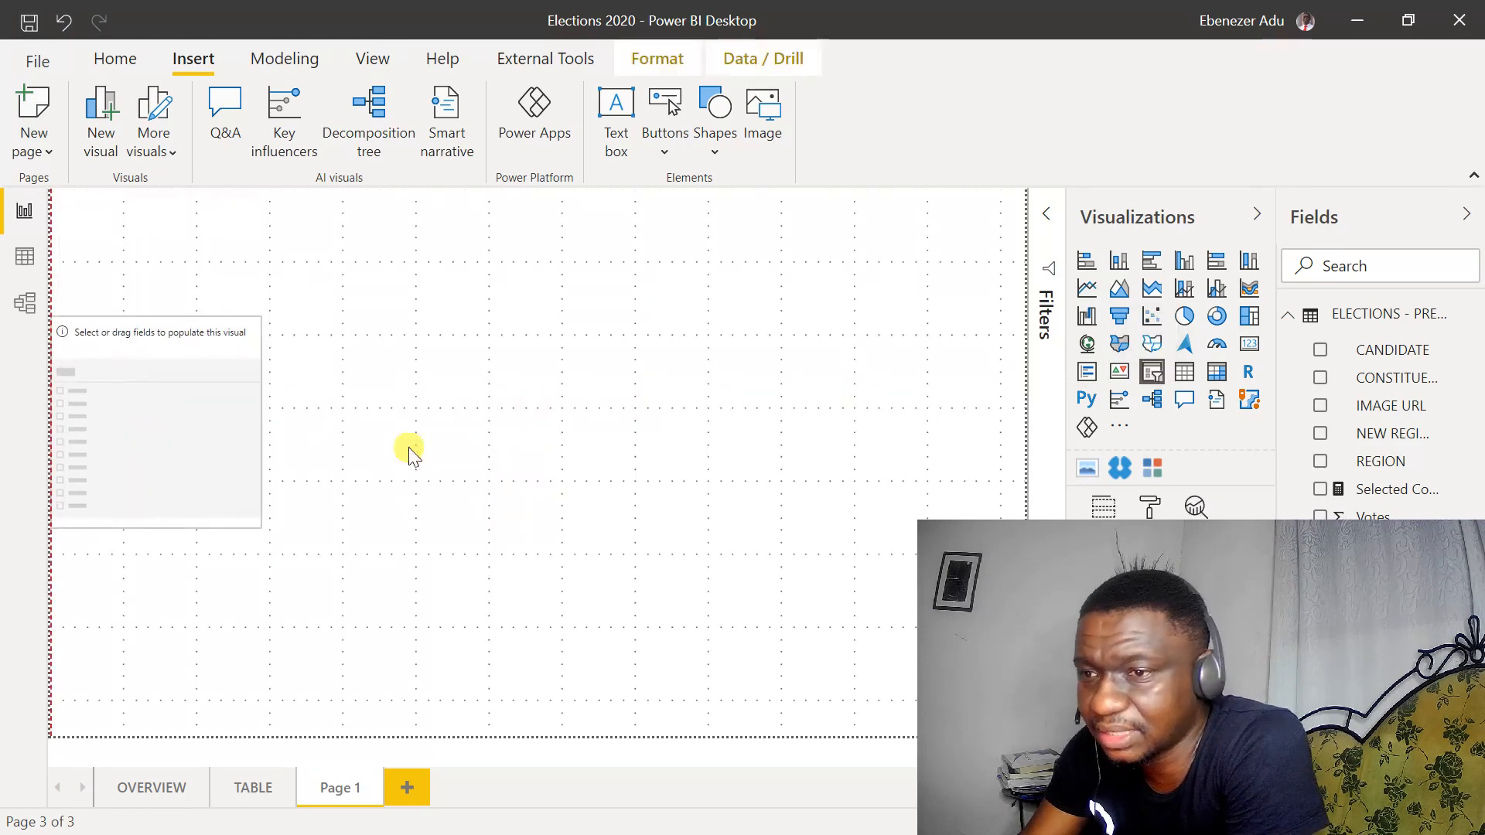
pyautogui.click(1318, 378)
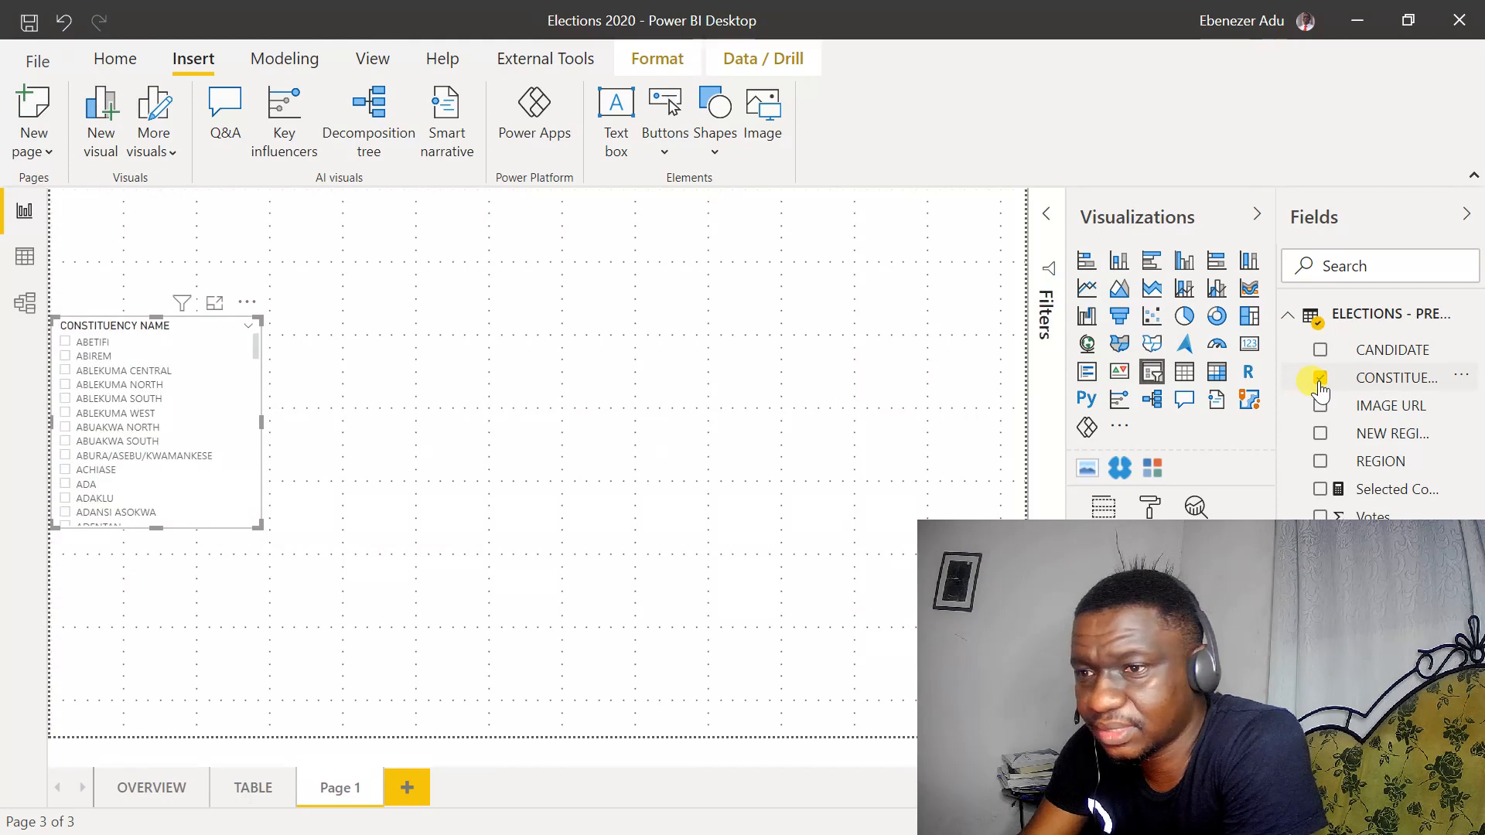
pyautogui.click(729, 355)
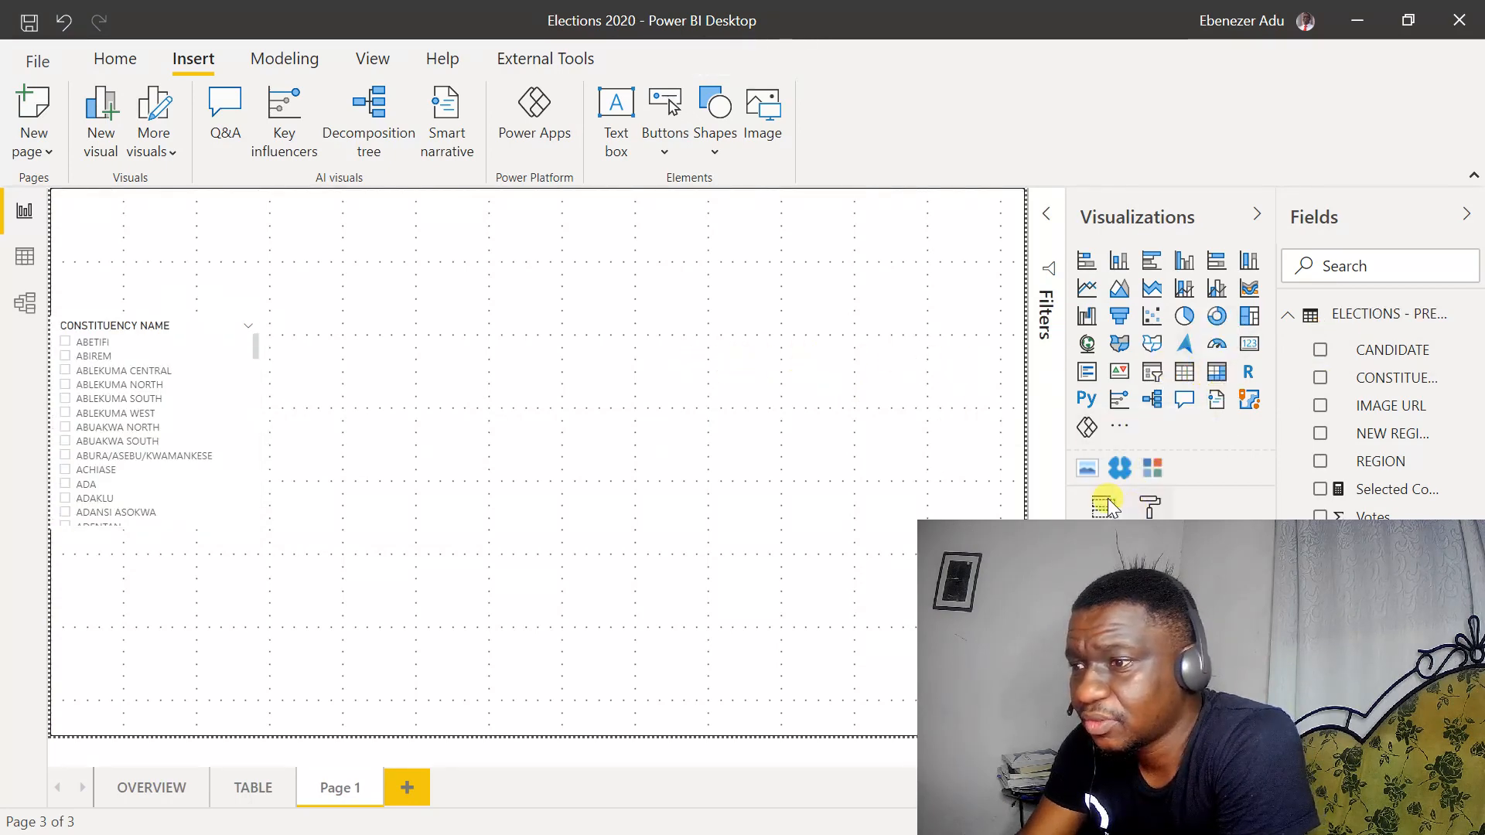
# Step: Search AppSource for IMAGE visuals and import Simple Image, updating the report's existing copy
pyautogui.click(1118, 430)
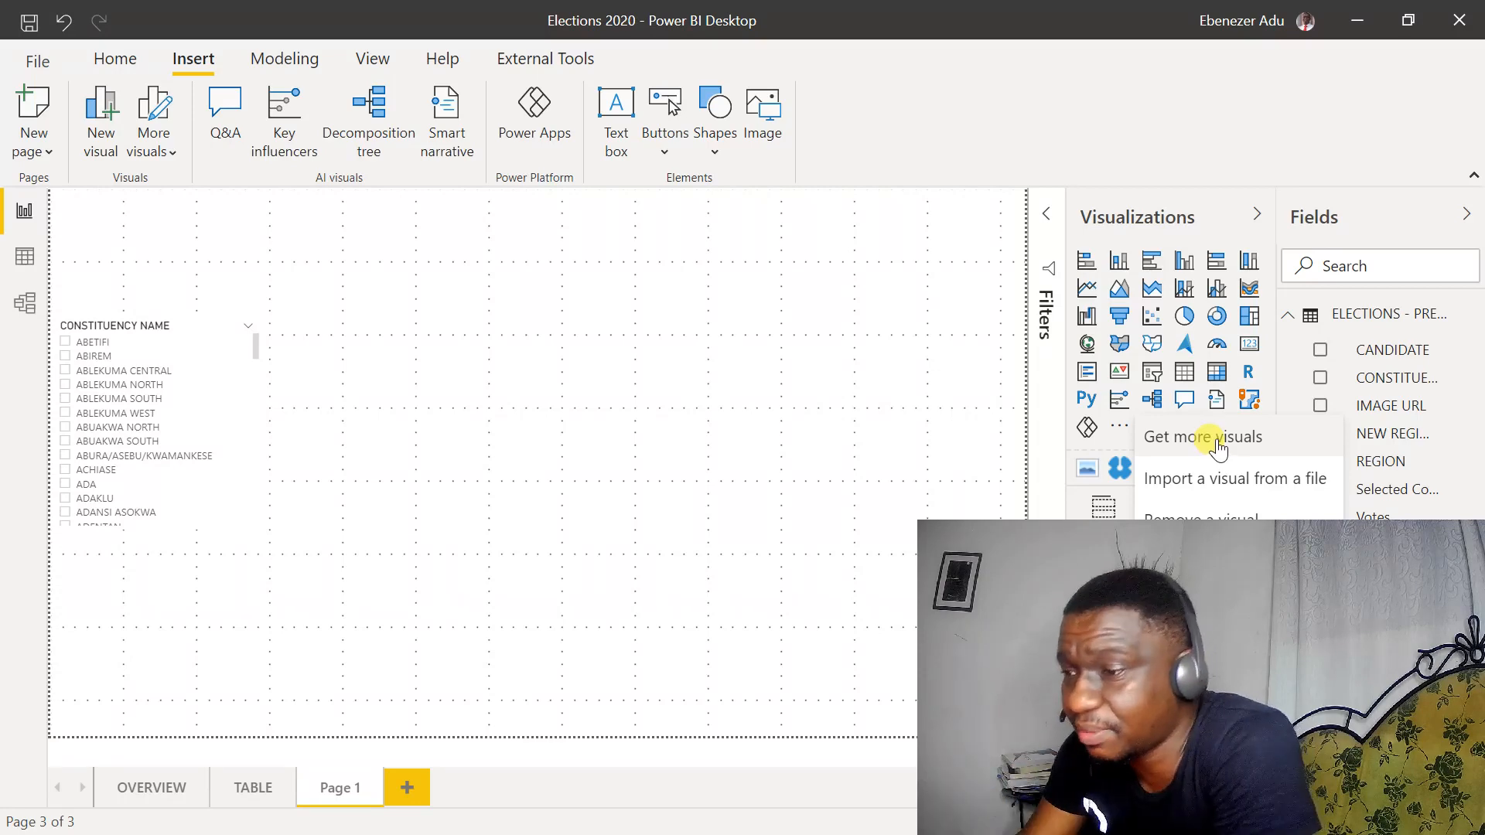
pyautogui.click(1215, 438)
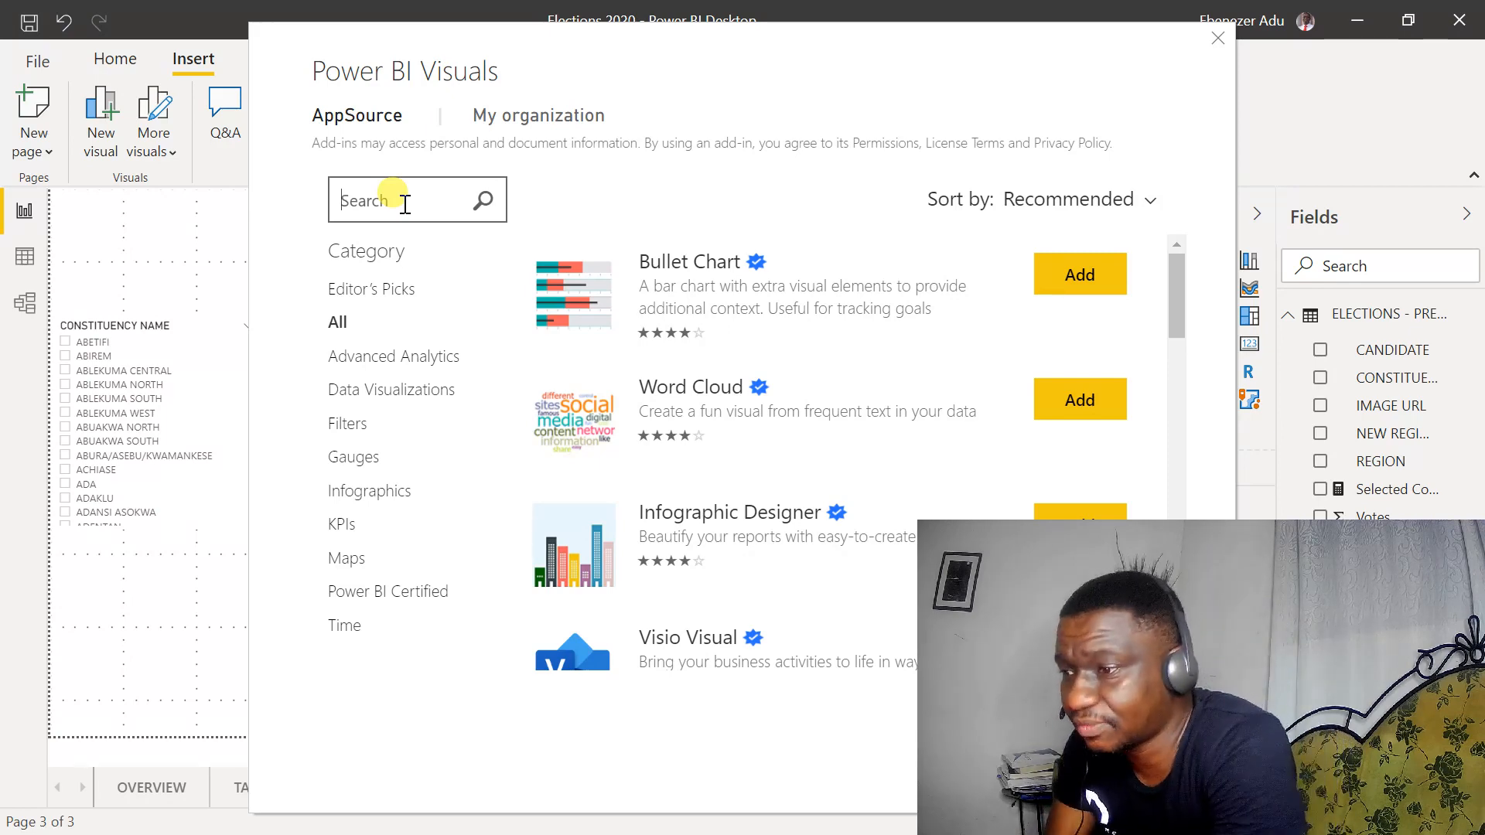
pyautogui.write('IMAGE')
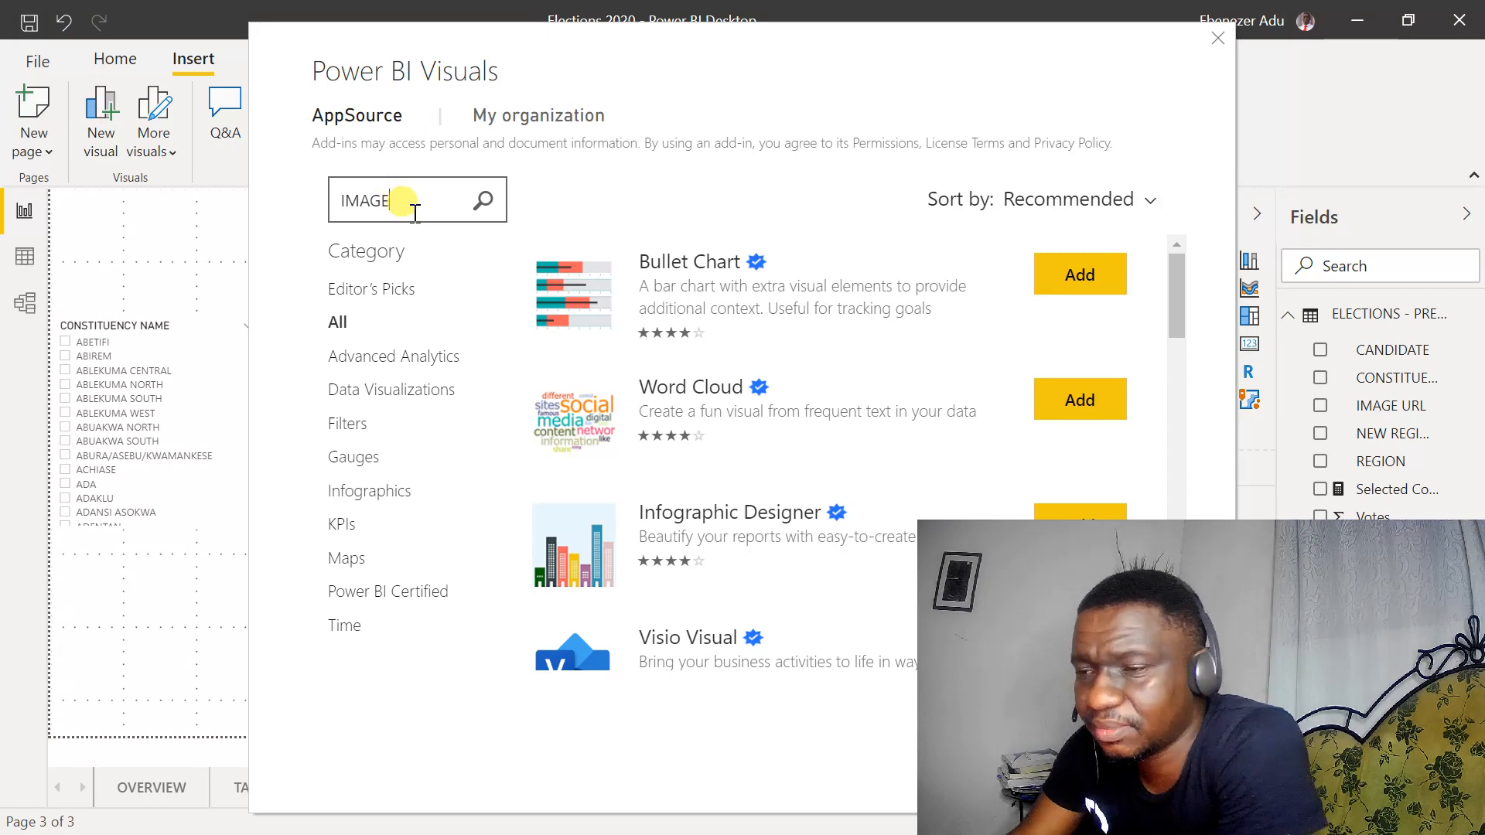
pyautogui.click(482, 200)
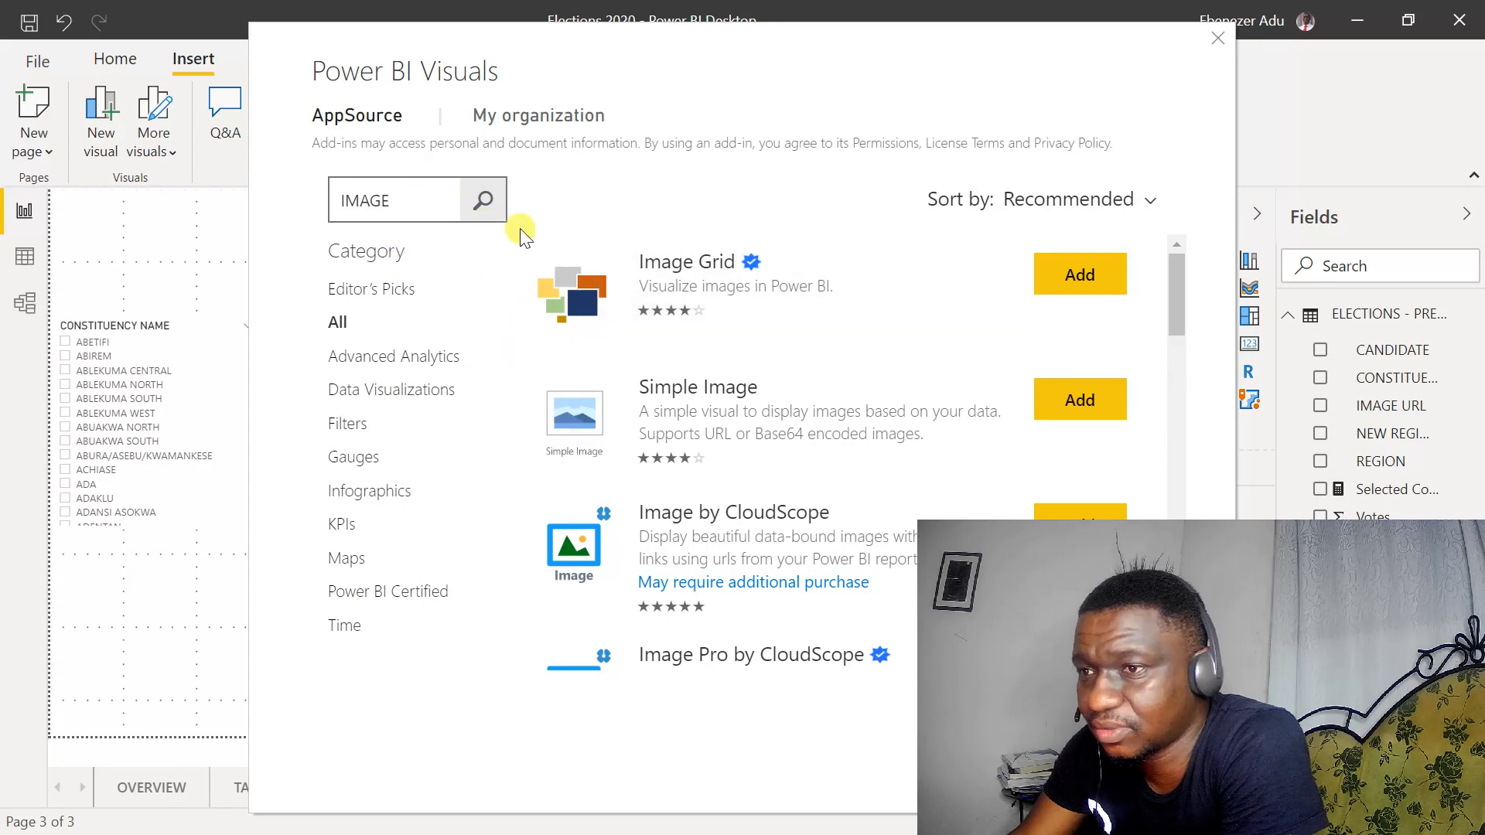
pyautogui.click(1079, 400)
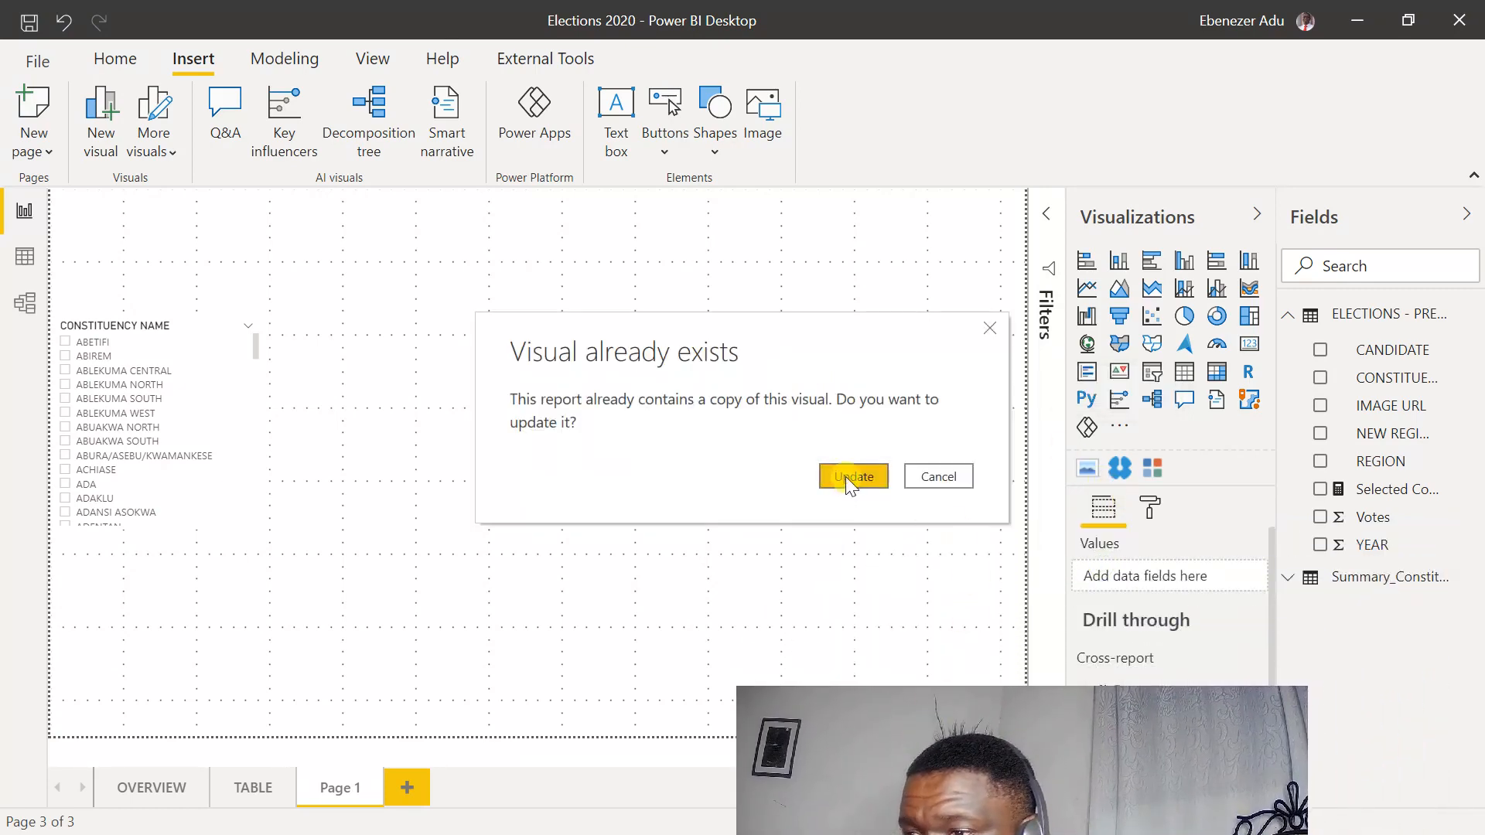
pyautogui.click(847, 484)
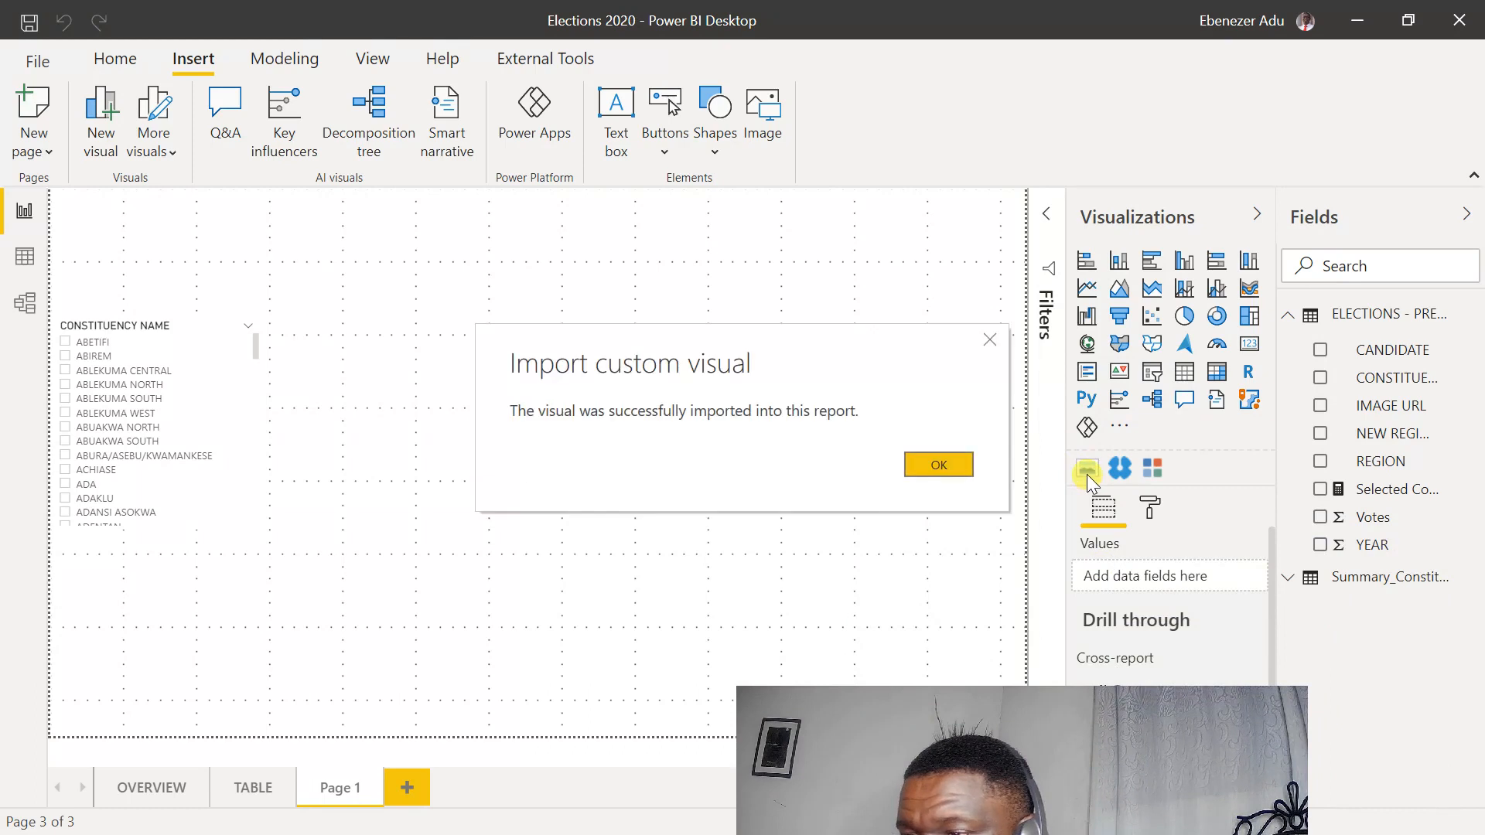
pyautogui.click(953, 467)
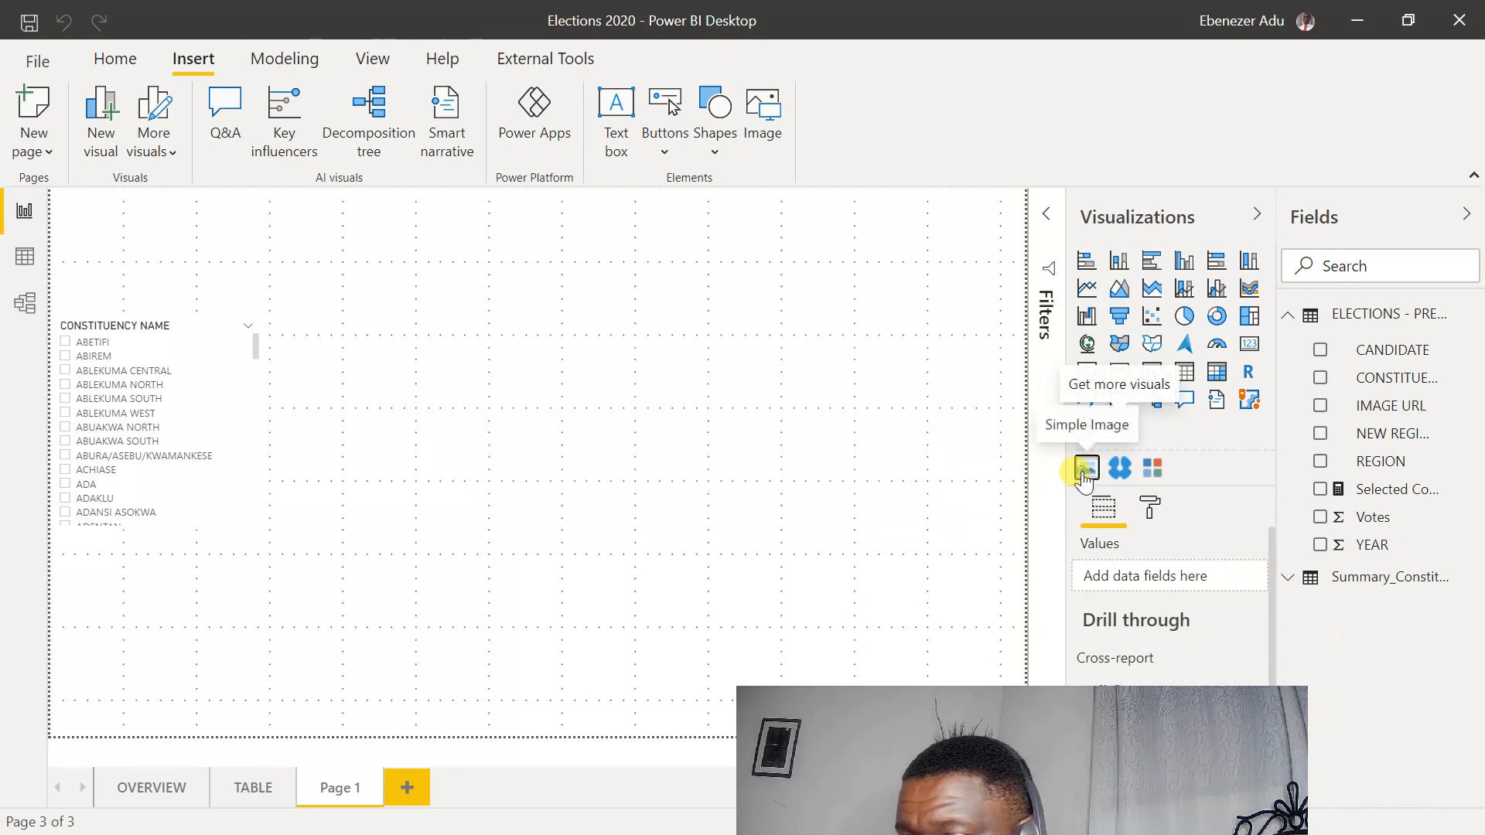
# Step: Add a Simple Image visual beside the slicer, enlarge it to nearly the page height, and assign IMAGE URL as its Image URL
pyautogui.click(1085, 469)
pyautogui.moveTo(219, 341); pyautogui.dragTo(567, 341)
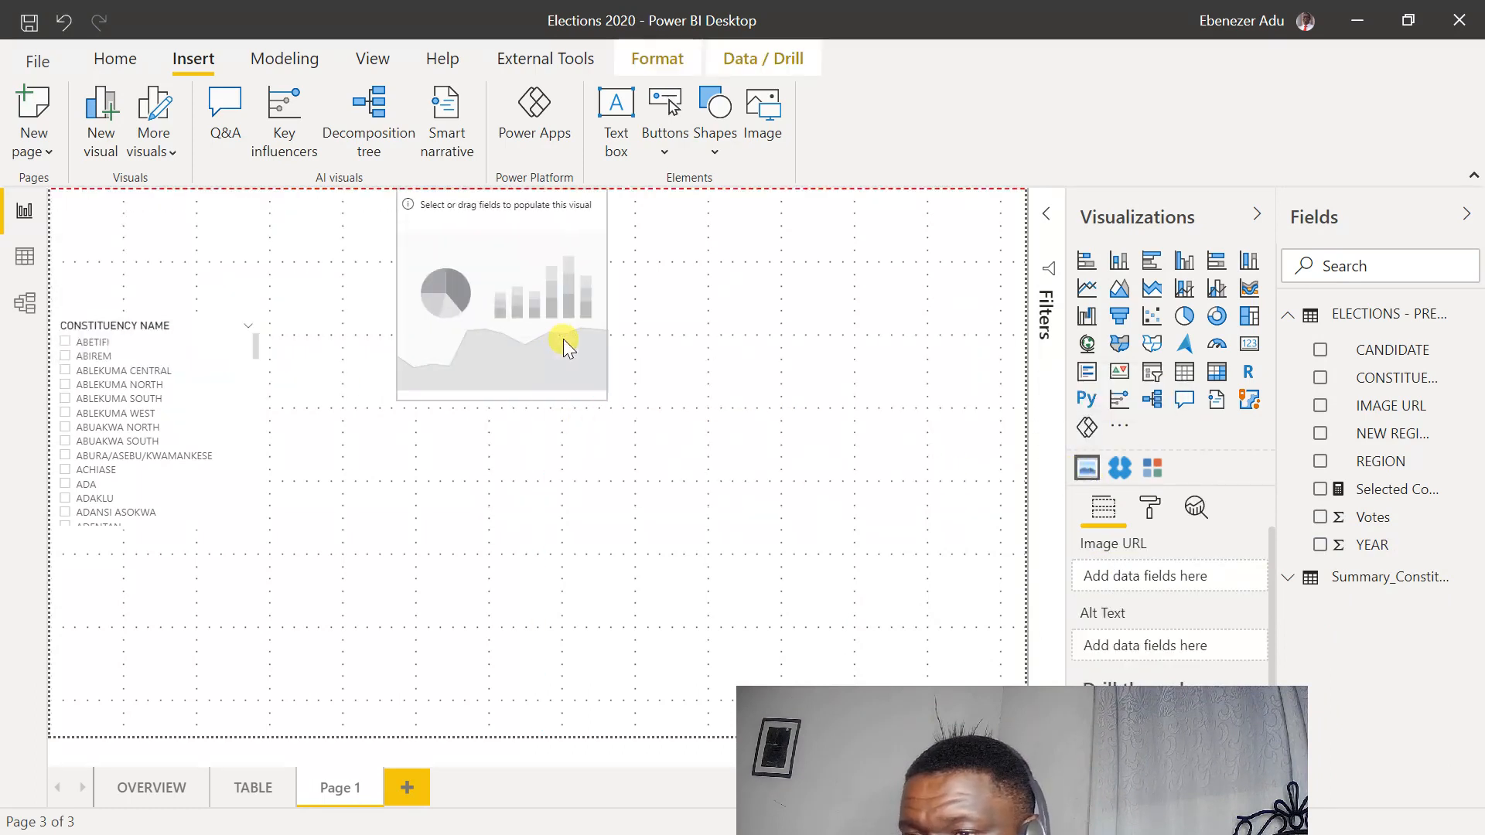
pyautogui.moveTo(605, 395); pyautogui.dragTo(897, 674)
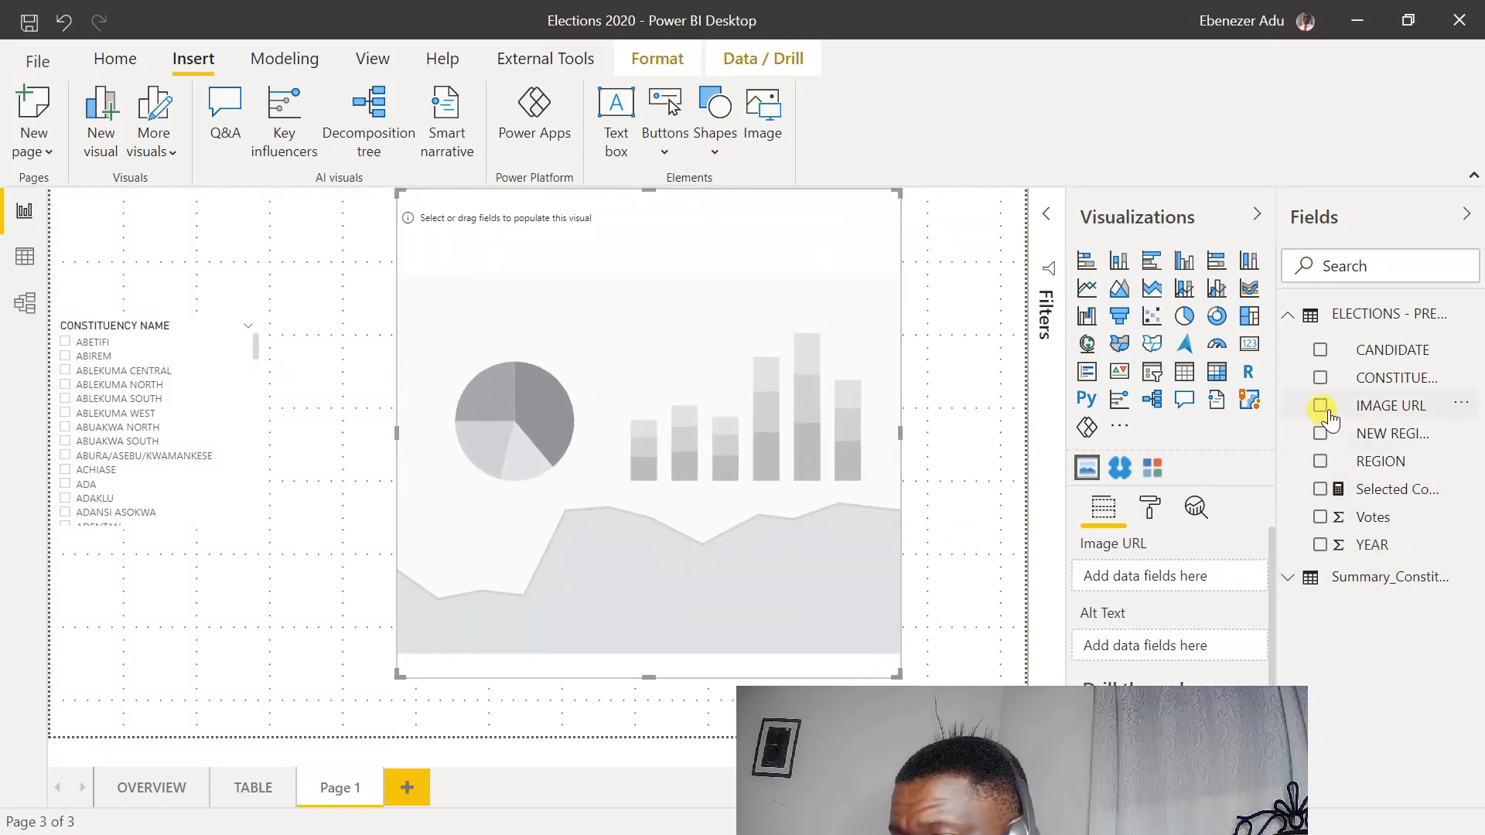
pyautogui.moveTo(1398, 410); pyautogui.dragTo(1167, 576)
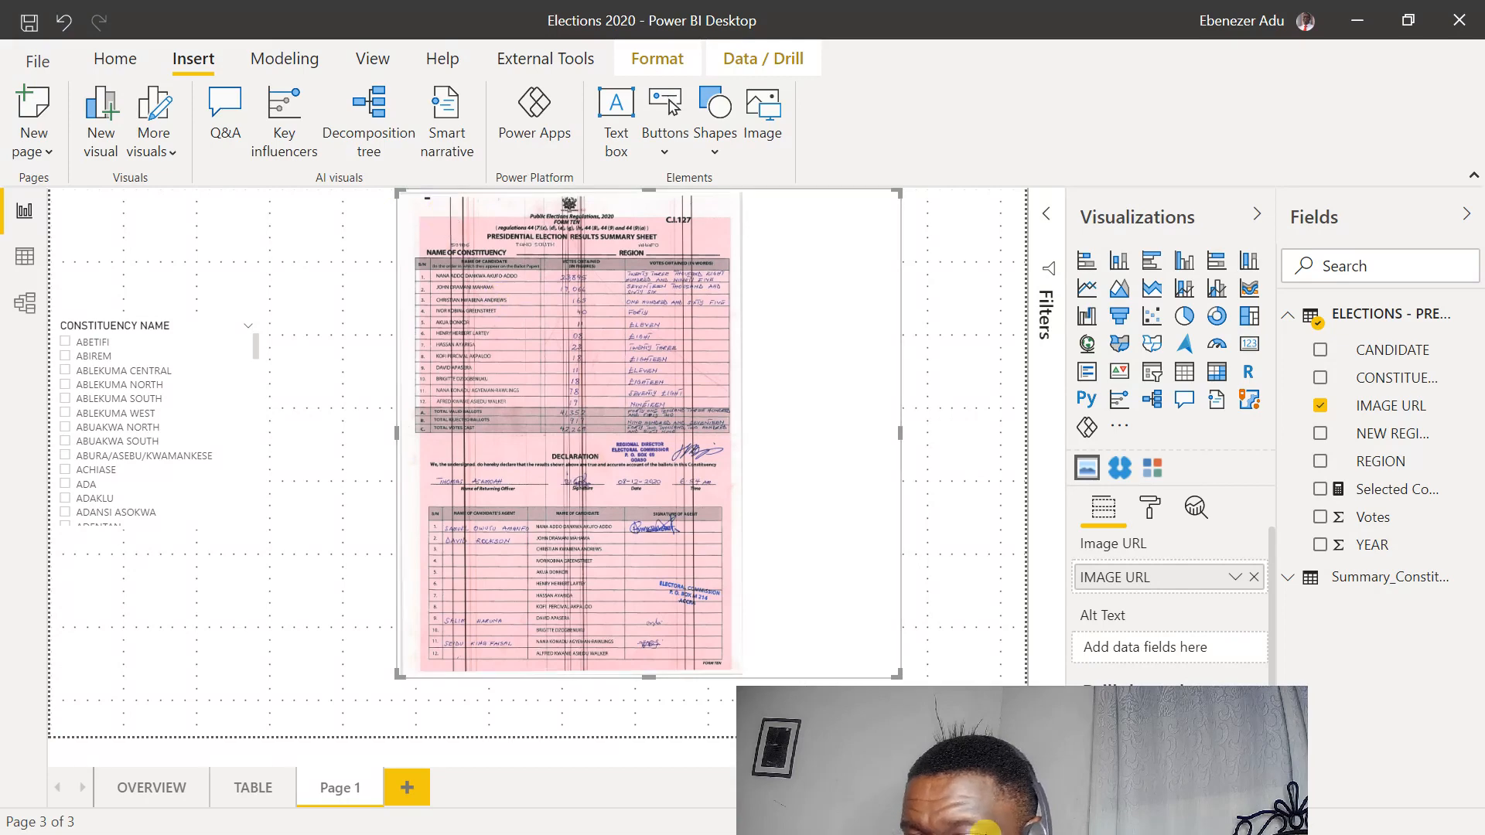
pyautogui.moveTo(958, 778); pyautogui.dragTo(371, 212)
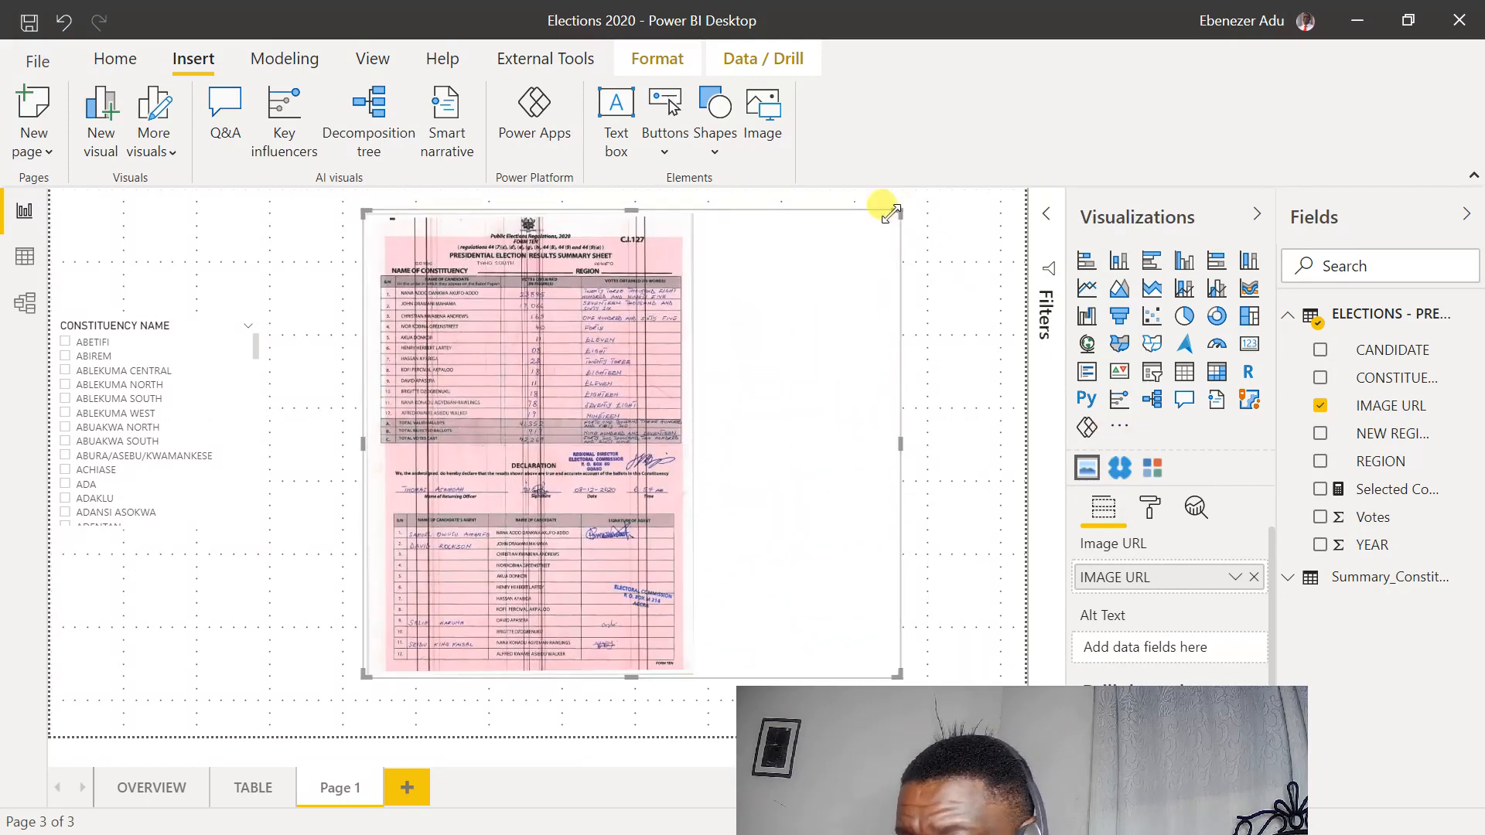
pyautogui.moveTo(891, 213)
pyautogui.mouseDown()
pyautogui.moveTo(25, 313)
pyautogui.moveTo(99, 346)
pyautogui.moveTo(804, 262)
pyautogui.moveTo(881, 202)
pyautogui.mouseUp()
pyautogui.click(189, 292)
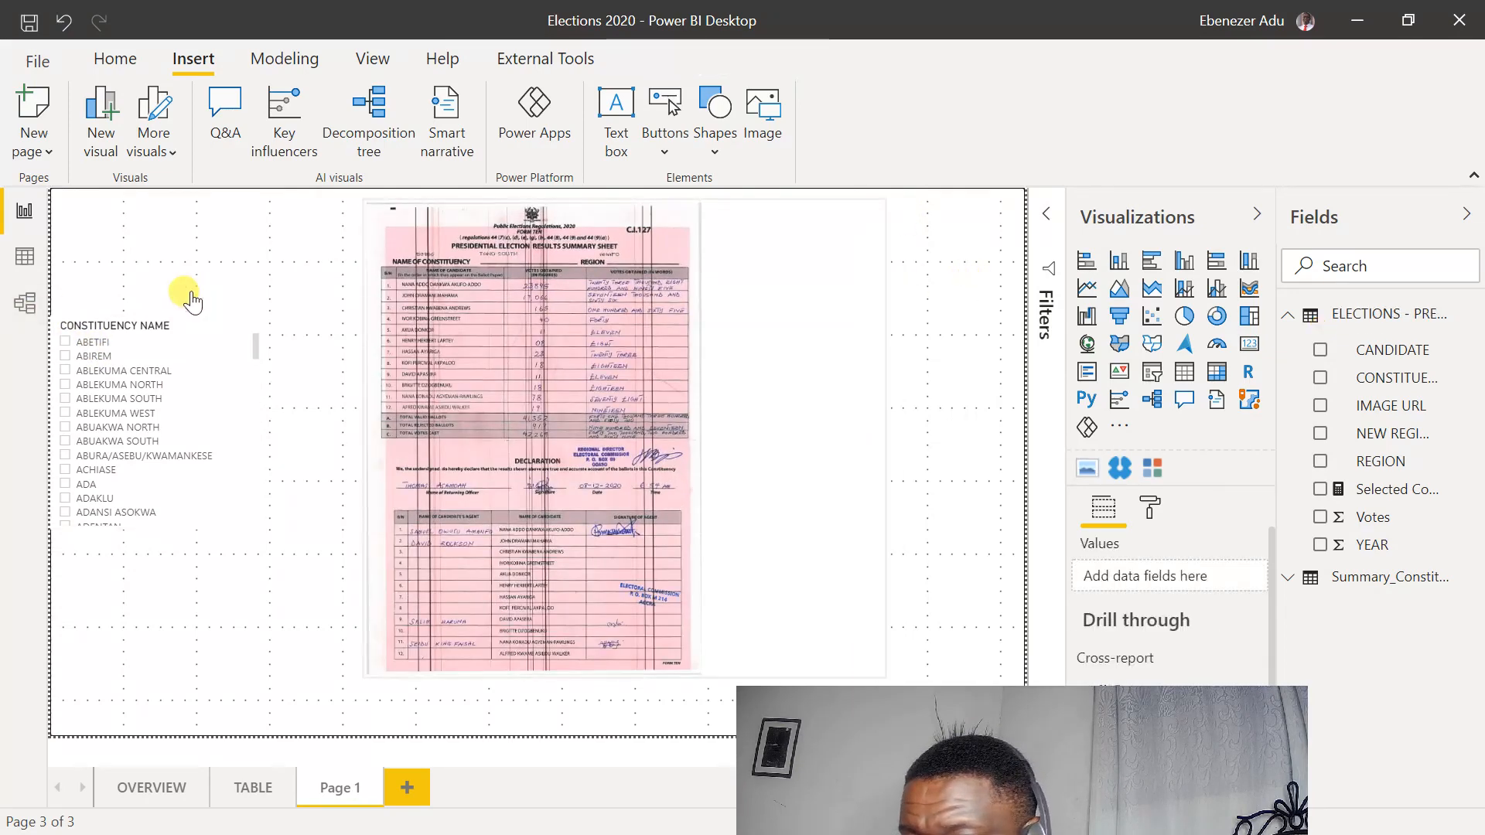
# Step: Filter Page 1 to ABLEKUMA CENTRAL, view its results sheet image in focus mode, and return to the report
pyautogui.click(107, 372)
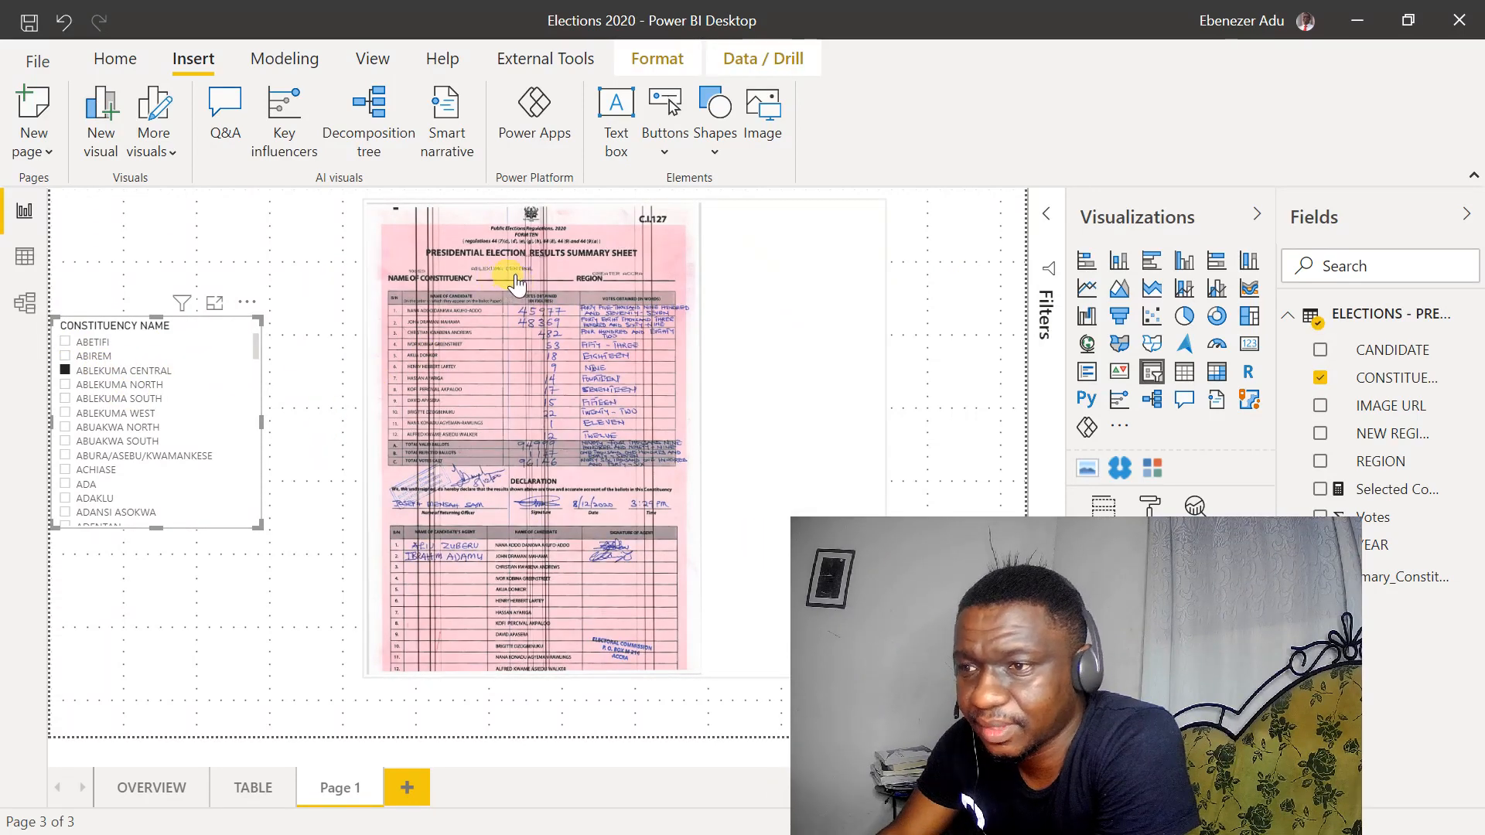
pyautogui.click(785, 221)
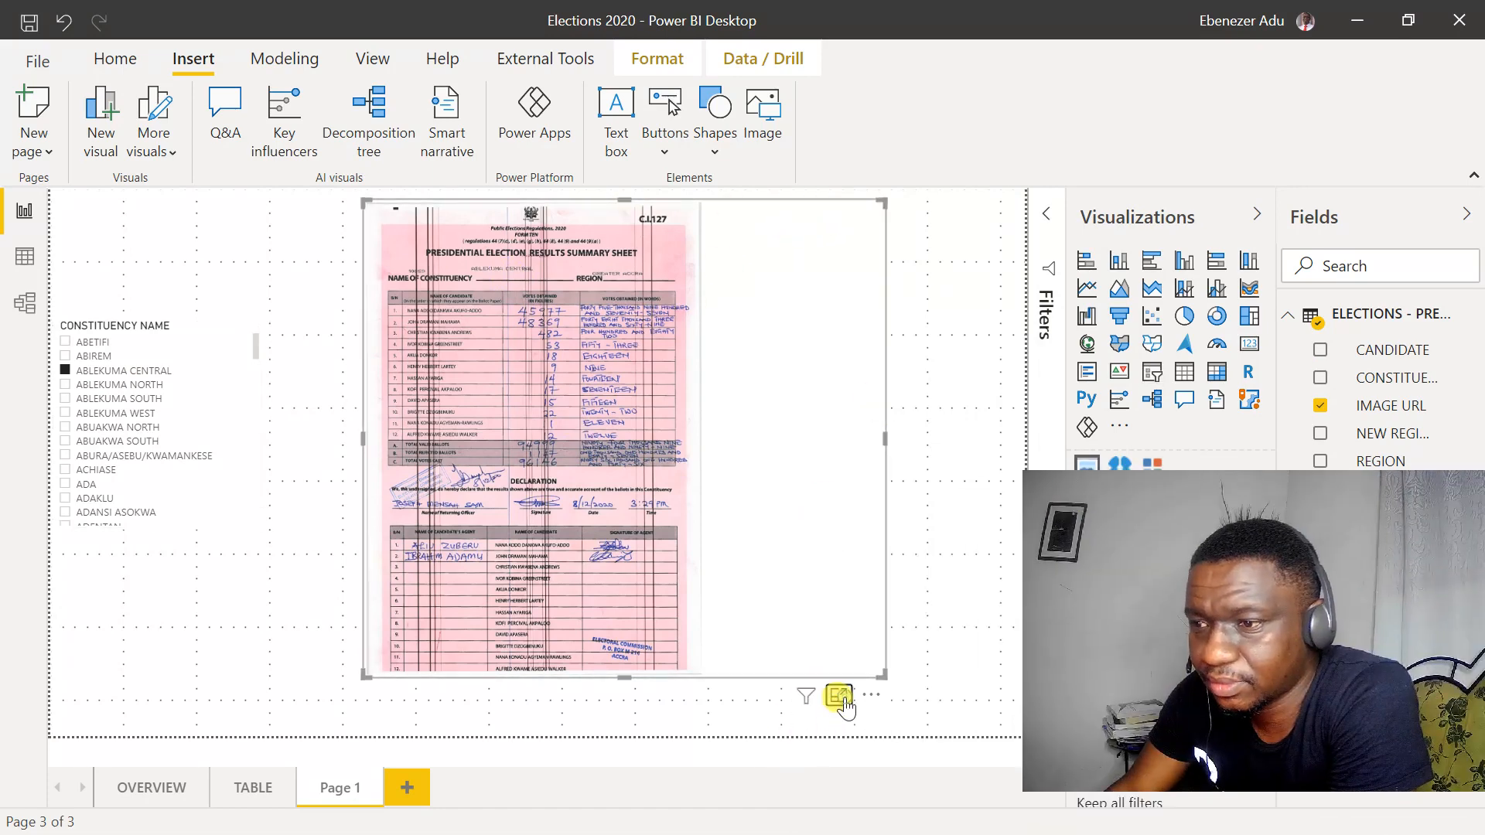
pyautogui.click(843, 698)
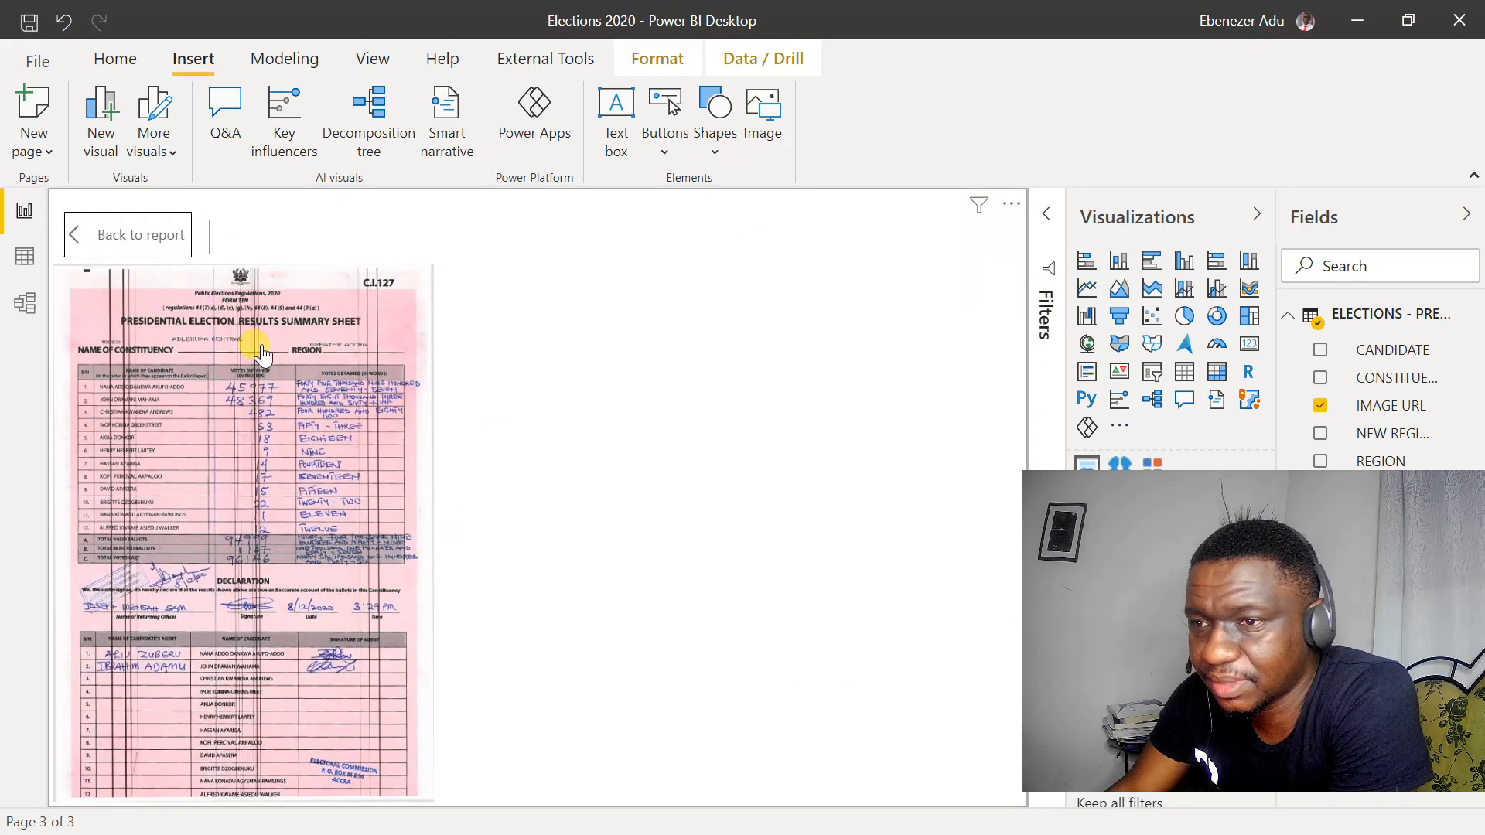
pyautogui.click(75, 239)
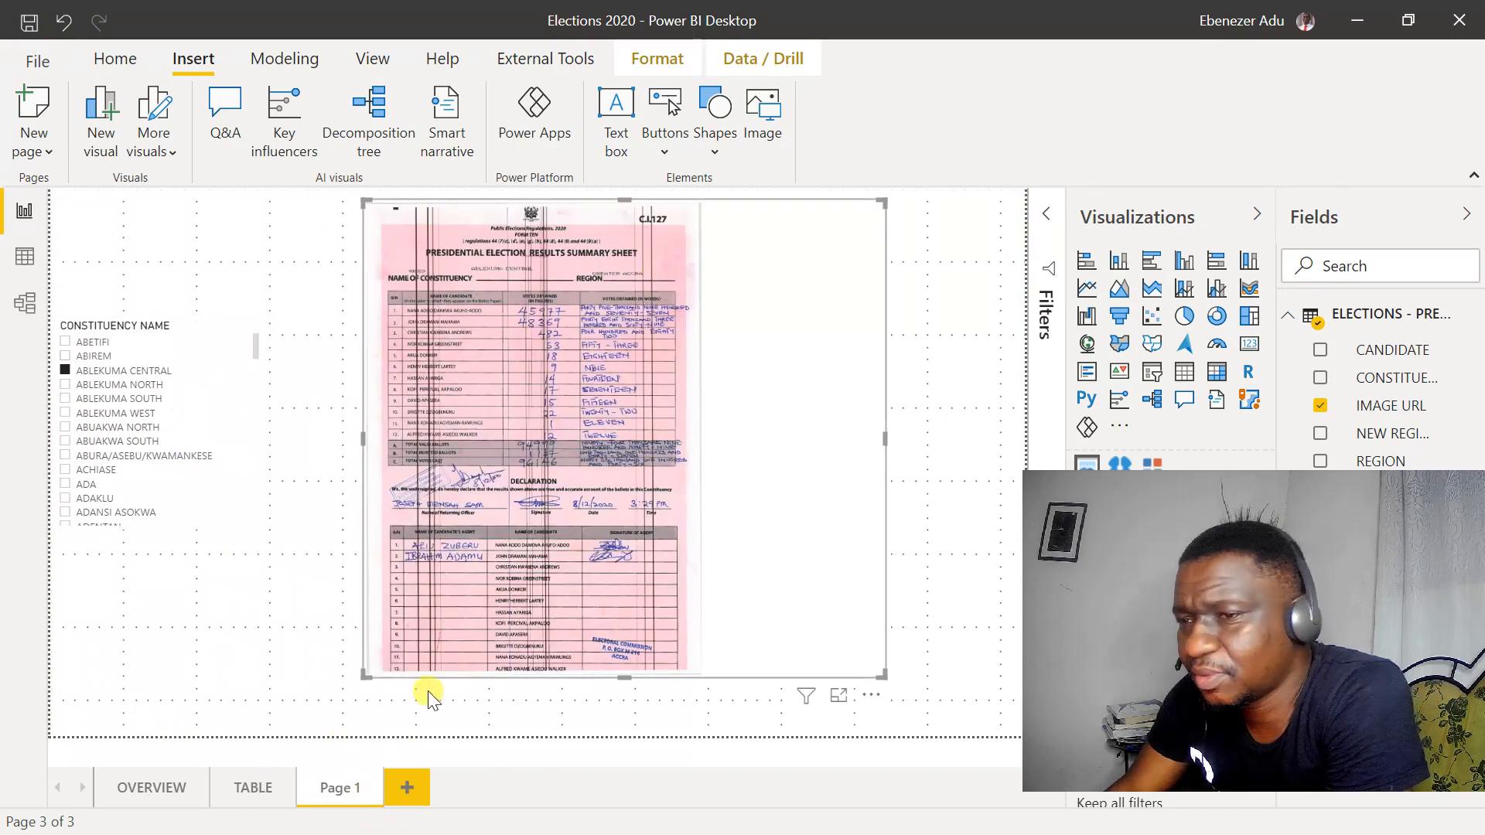
# Step: Show the OVERVIEW page with the Filters, Visualizations and Fields panes collapsed, and inspect the two candidate pictures
pyautogui.click(152, 791)
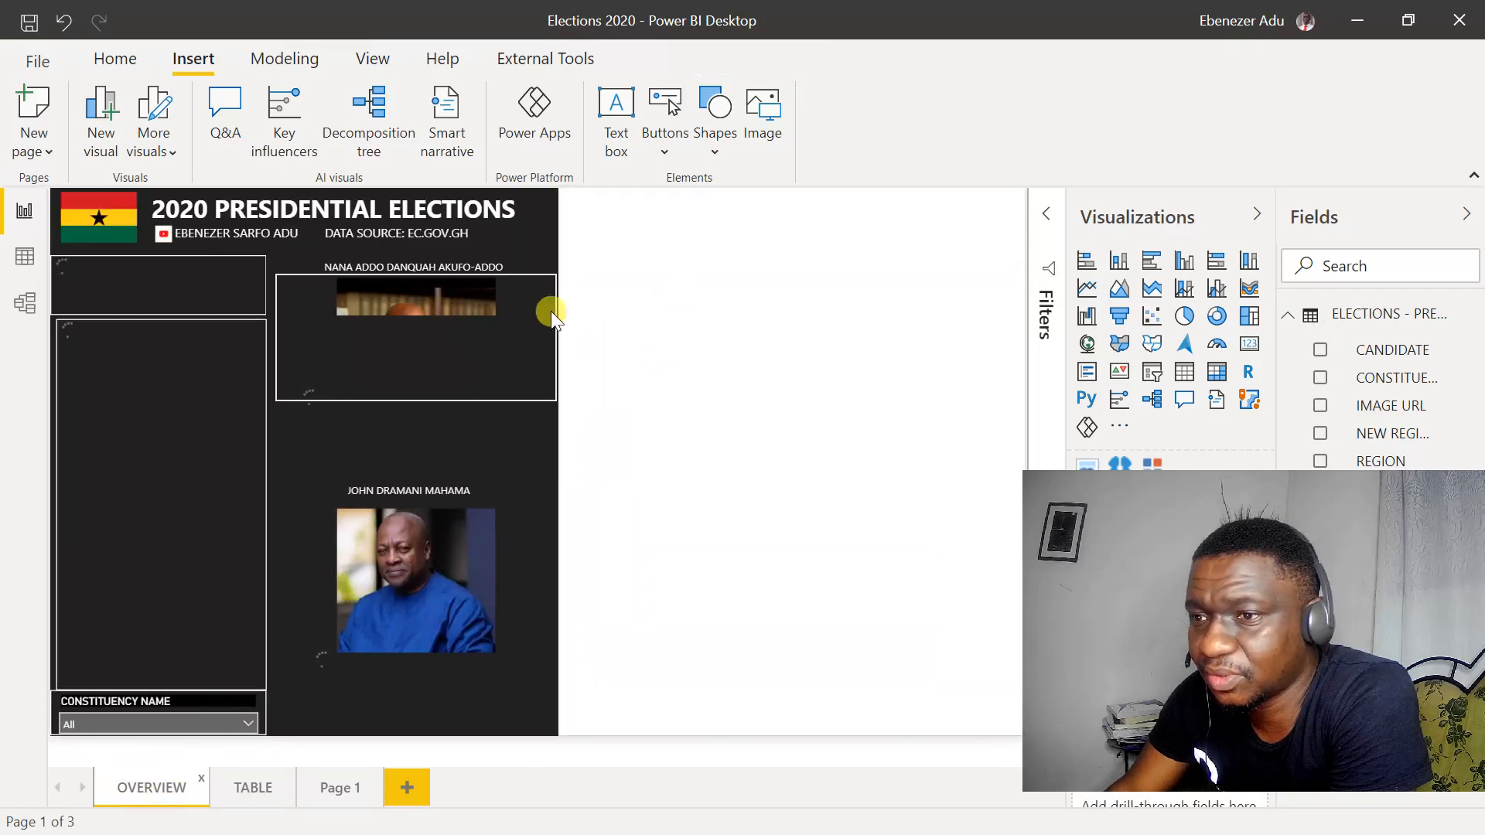
pyautogui.click(1049, 215)
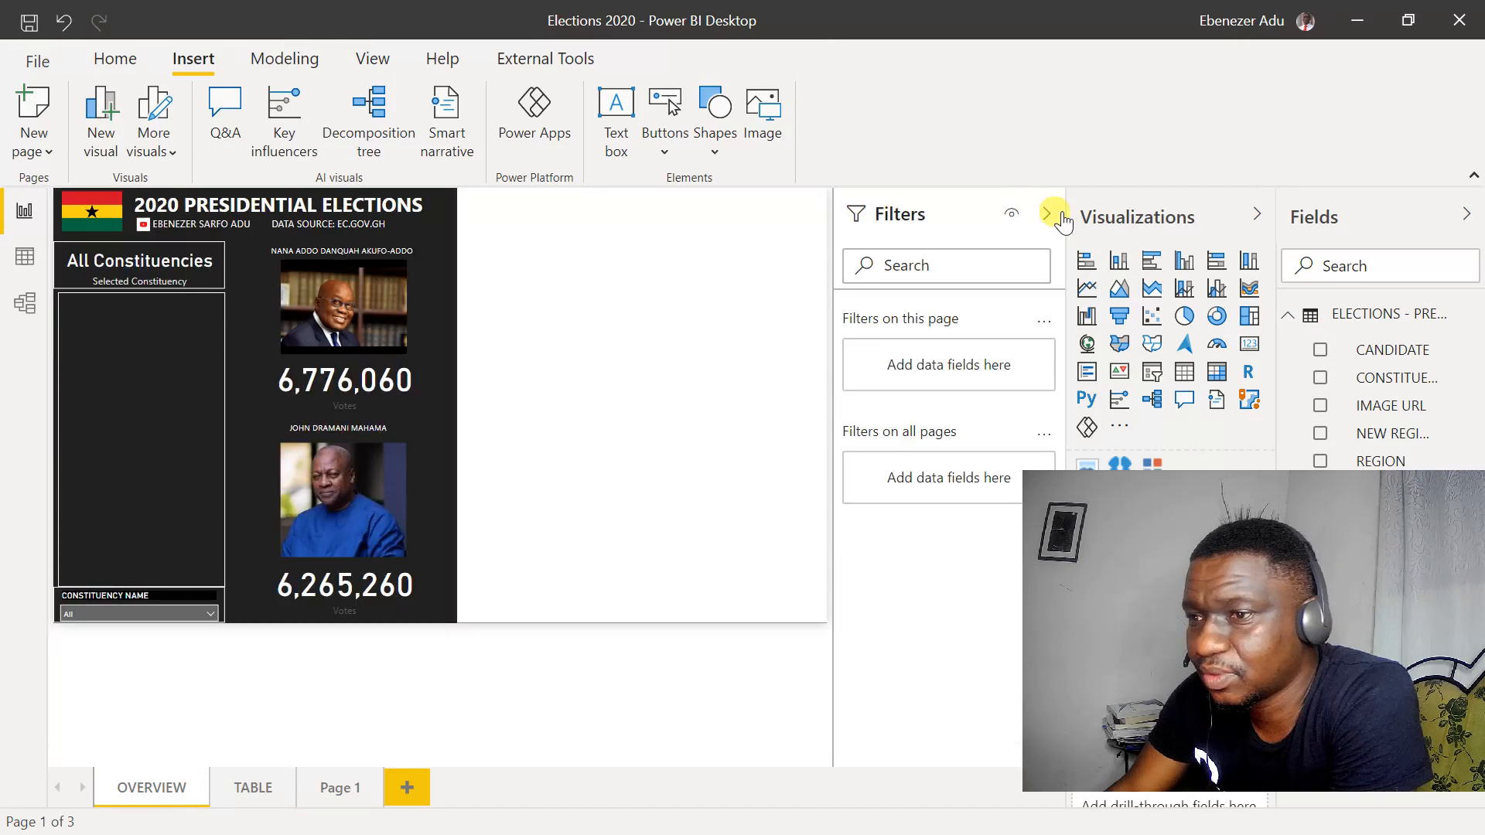
pyautogui.click(1258, 217)
pyautogui.click(1465, 214)
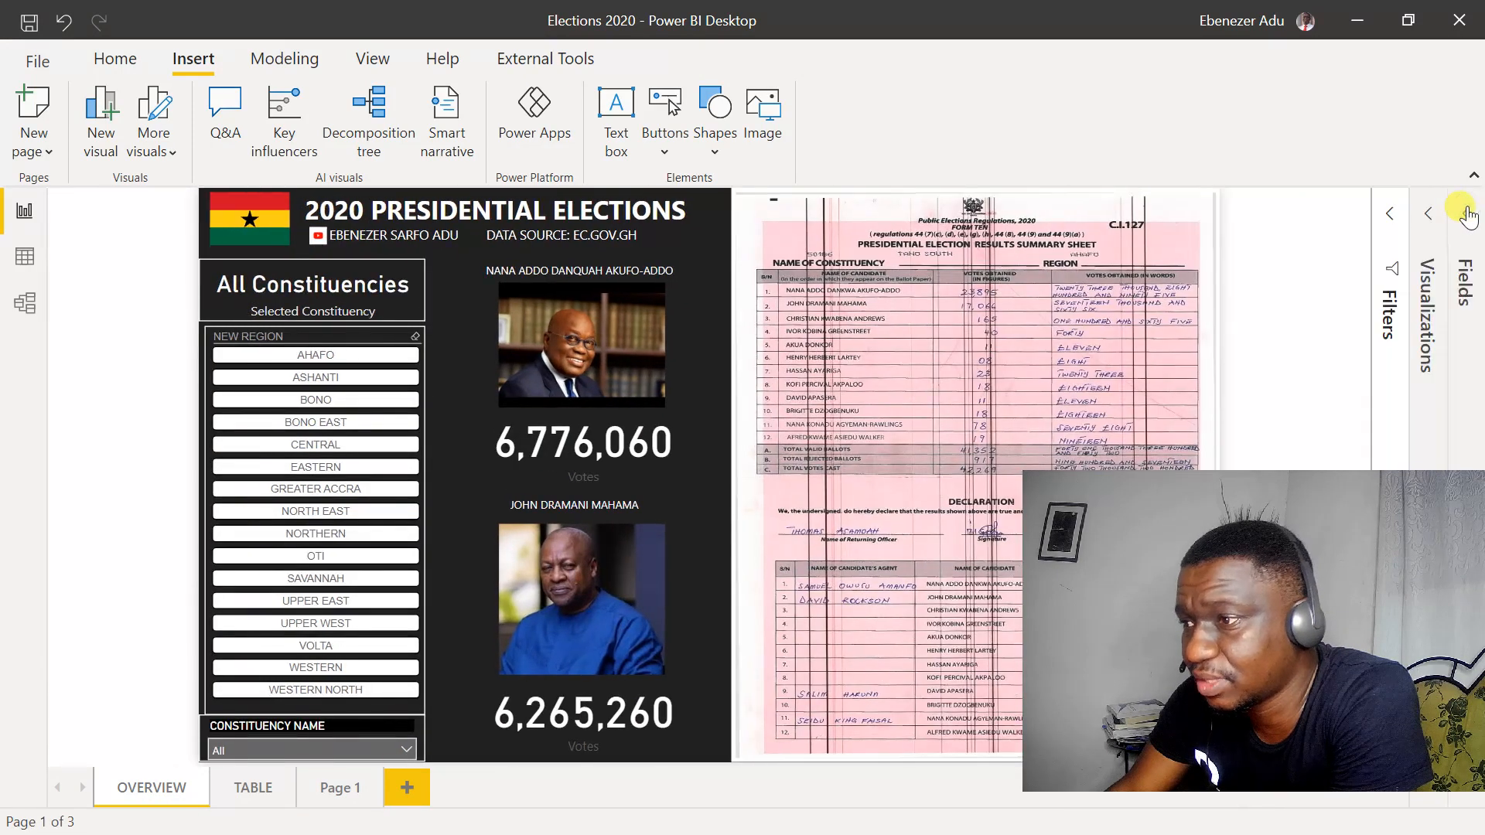
pyautogui.click(550, 332)
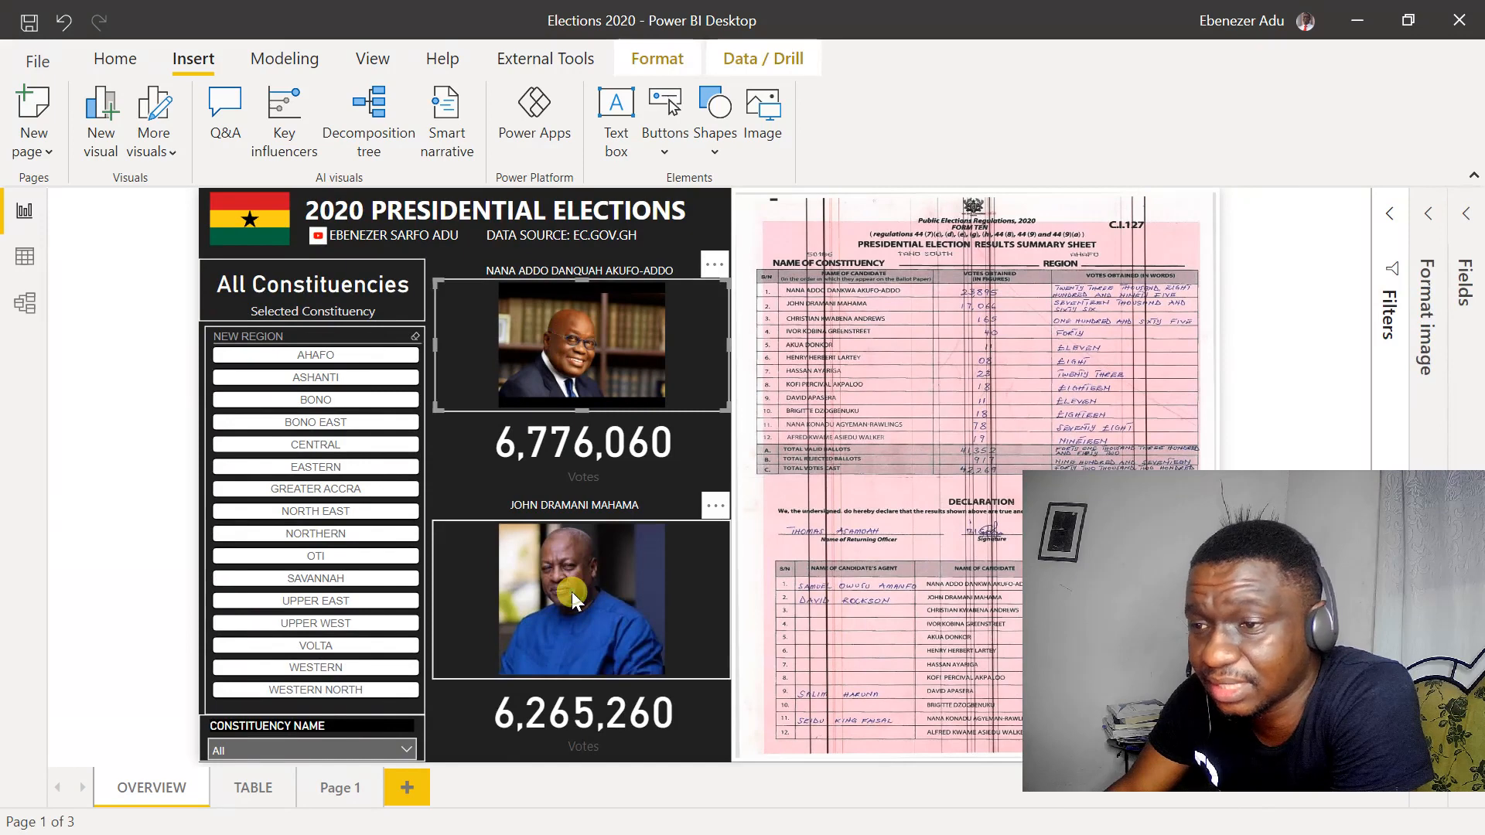
pyautogui.click(573, 610)
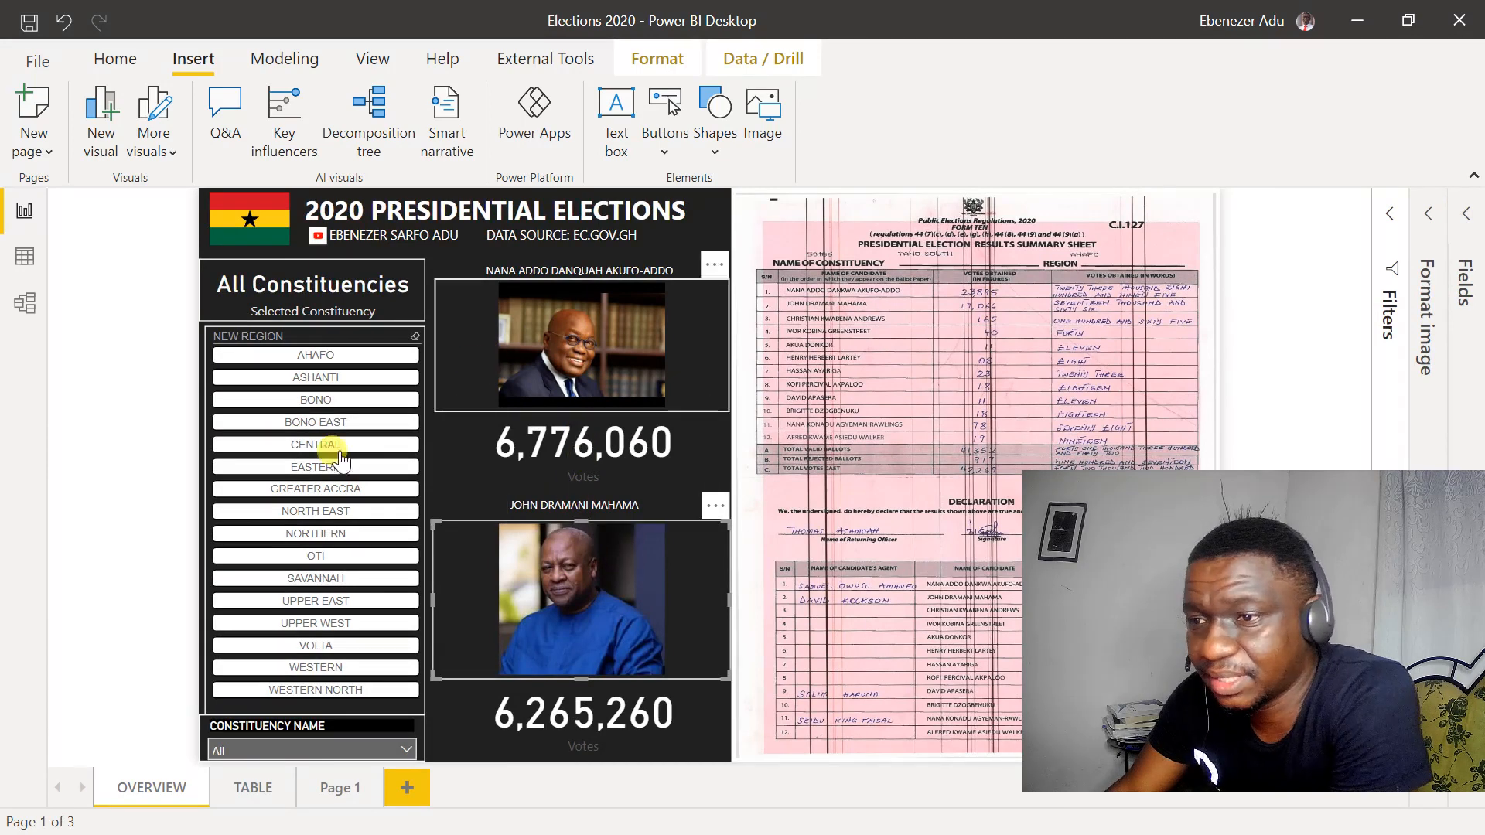
# Step: Filter the OVERVIEW page to the ABLEKUMA SOUTH constituency and compare the candidates' votes with the results sheet
pyautogui.click(323, 755)
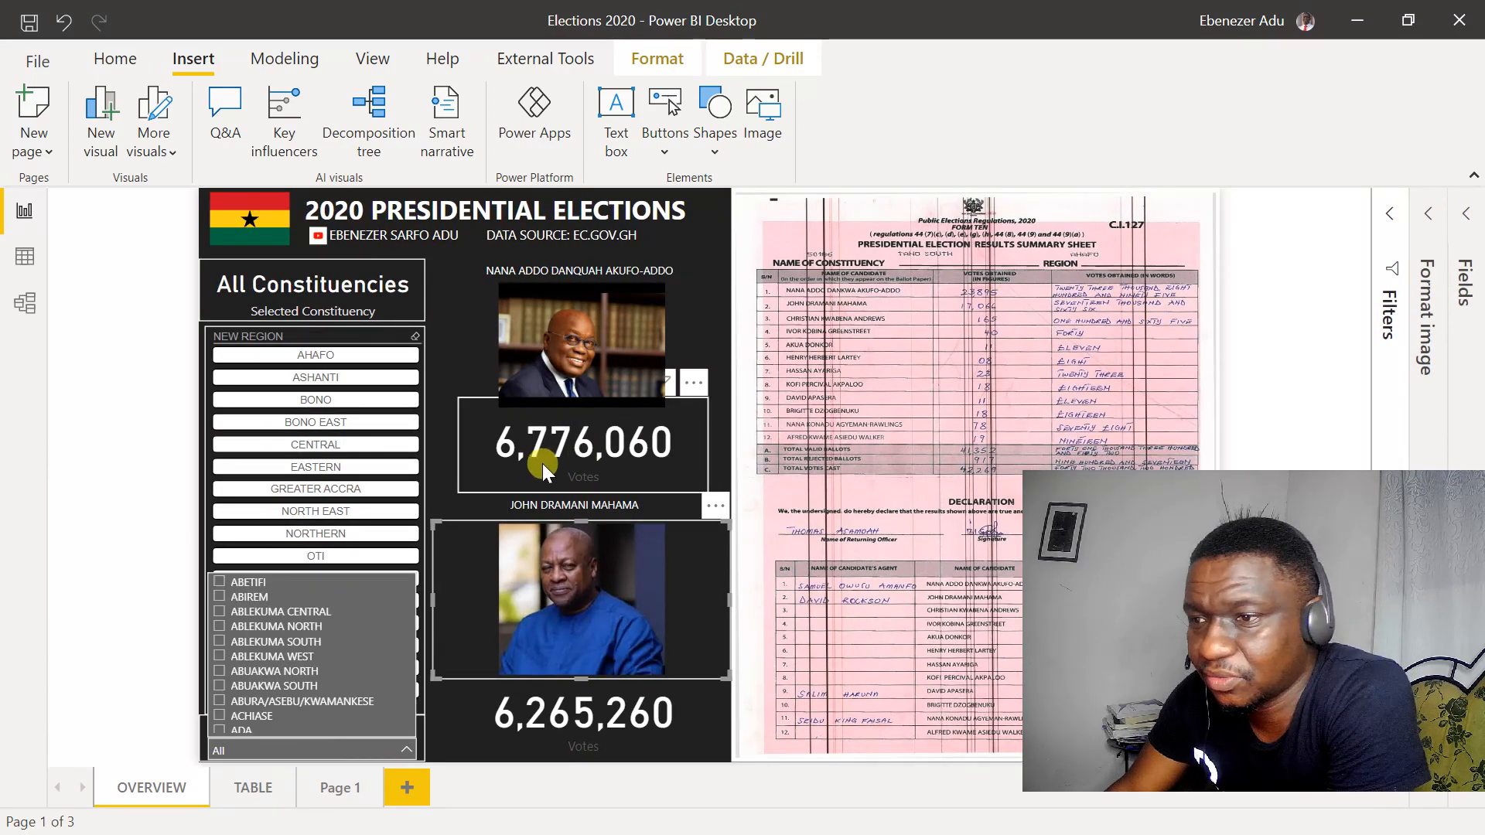
pyautogui.moveTo(574, 455)
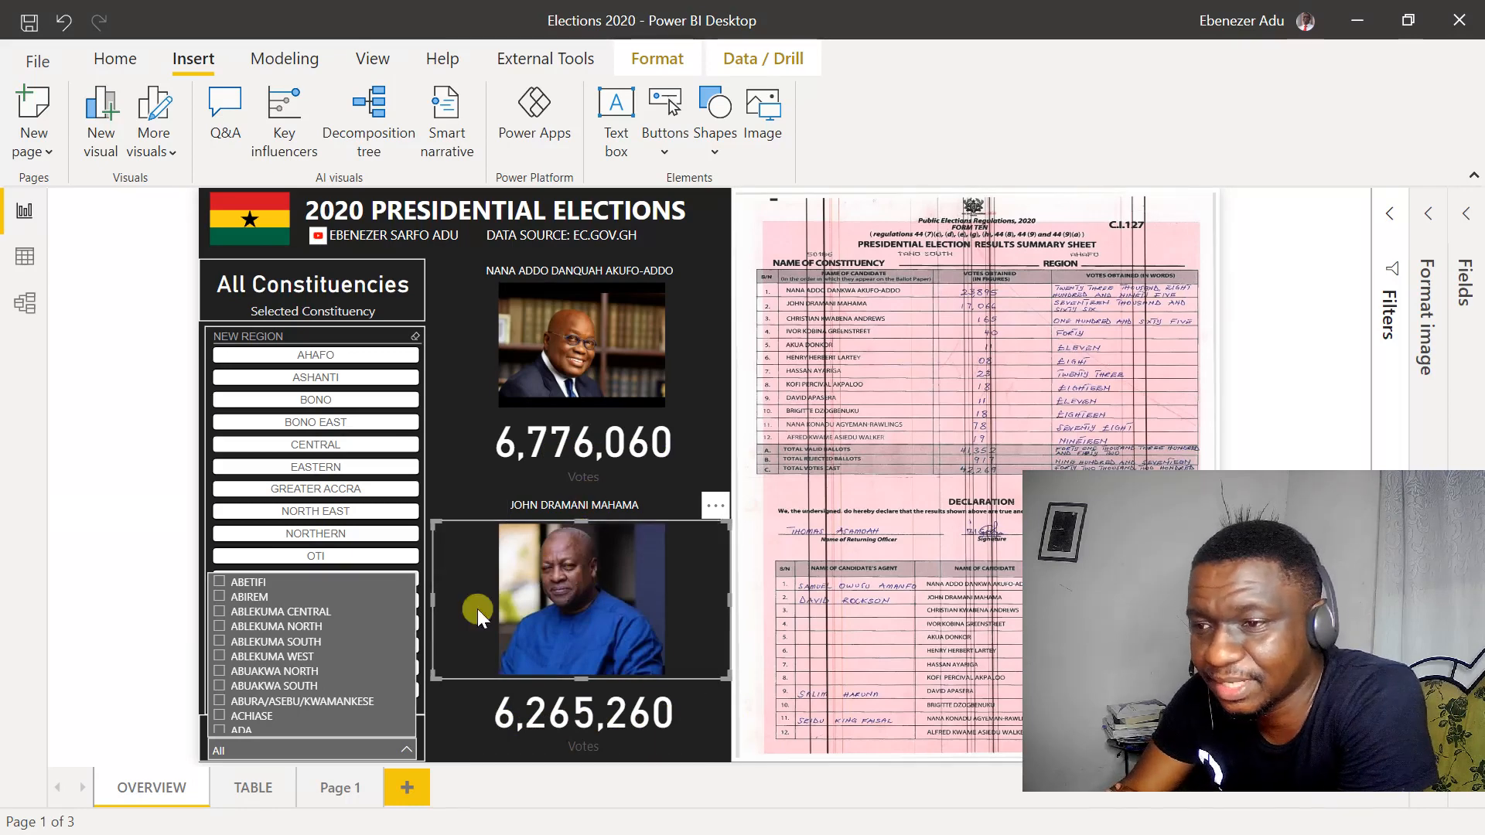
pyautogui.click(223, 643)
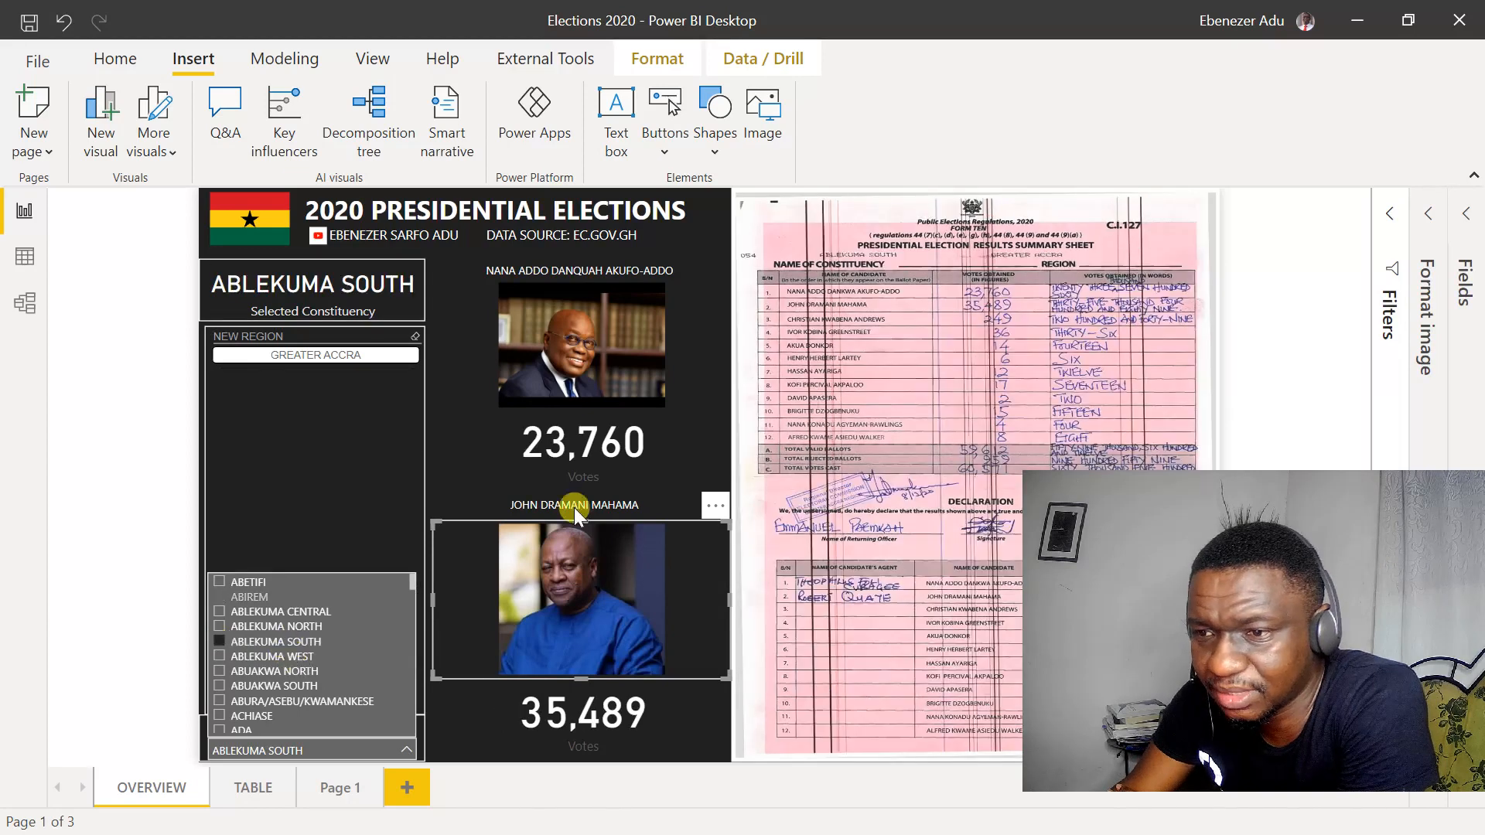
pyautogui.click(724, 276)
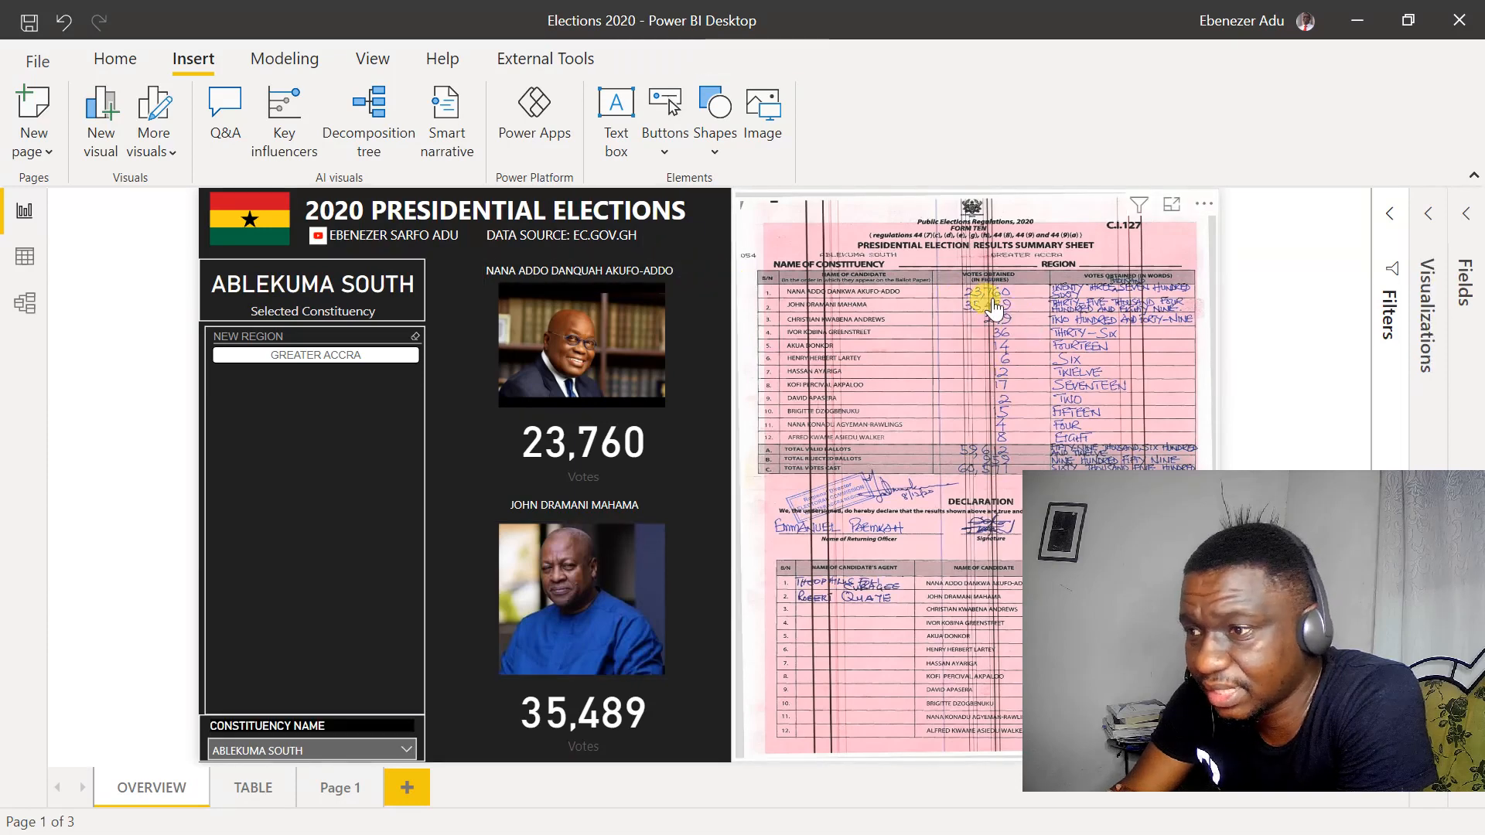